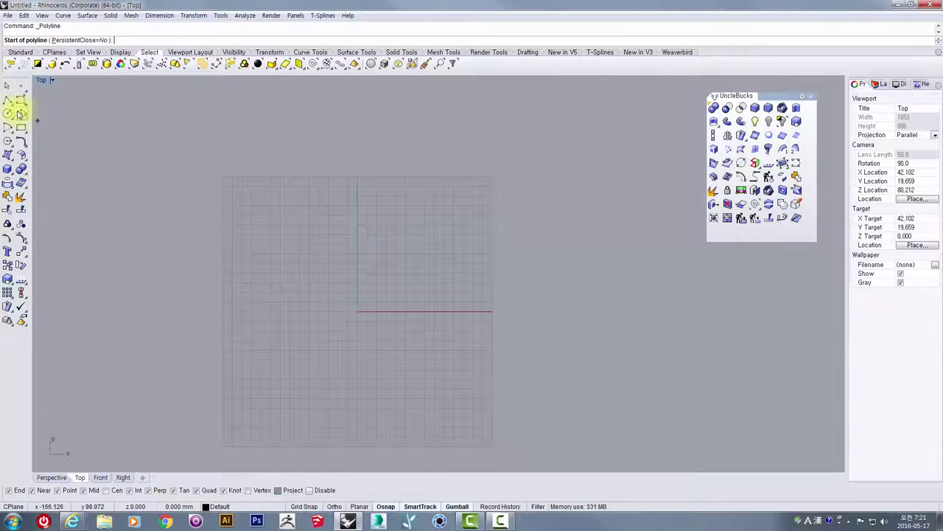
Draw a horizontal line about 182 mm long from the origin and shift it about 90.8 mm in negative X to centre it.
click(350, 317)
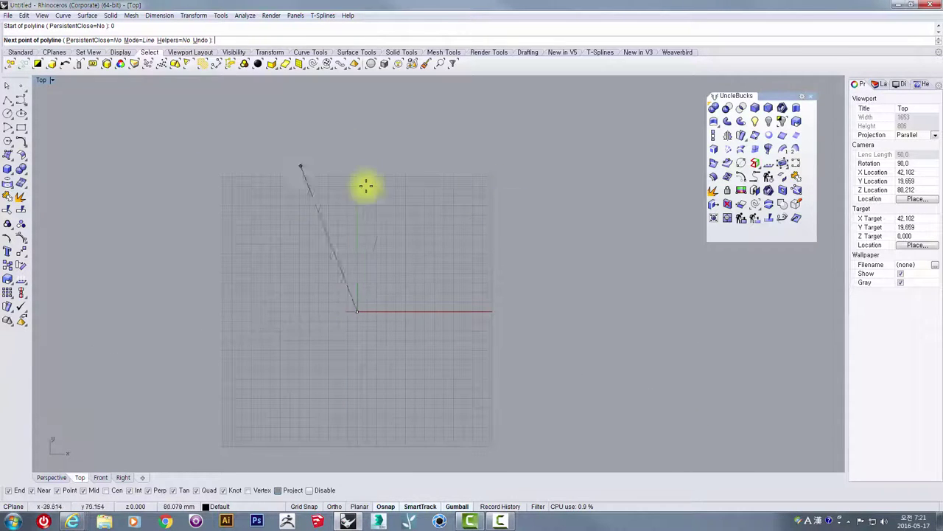
key(F8)
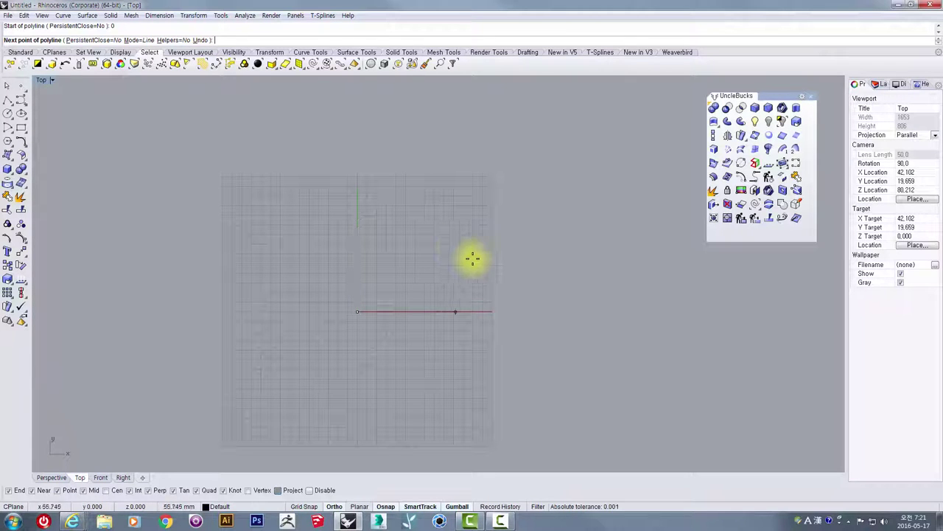
click(707, 367)
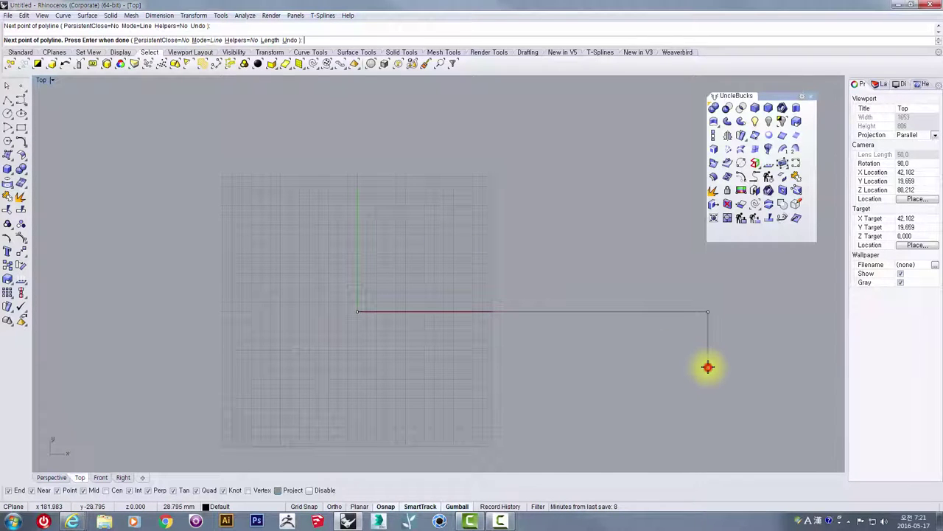
right_click(627, 403)
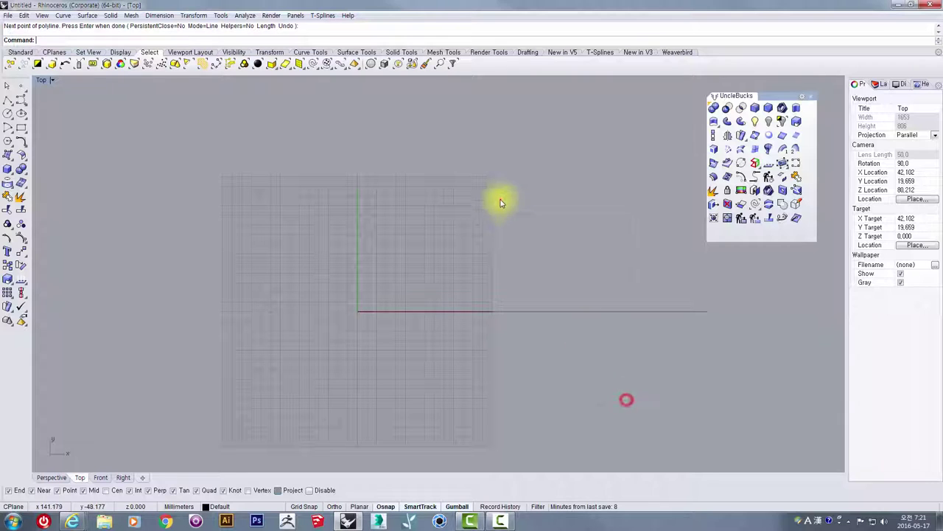
click(591, 321)
drag(551, 317, 376, 330)
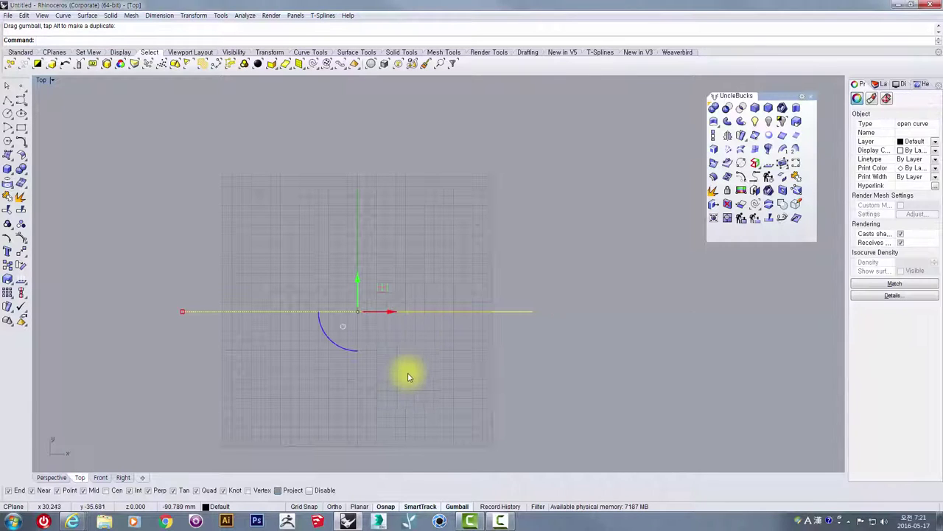
Offset the horizontal line by 70 mm both above and below.
scroll(362, 294, up, 8)
scroll(353, 309, down, 6)
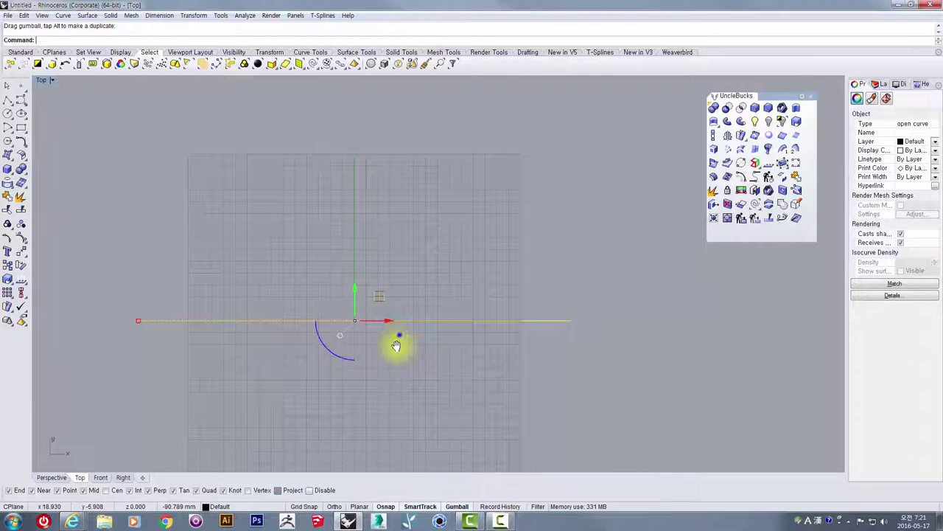
right_drag(395, 336, 388, 303)
scroll(391, 300, down, 2)
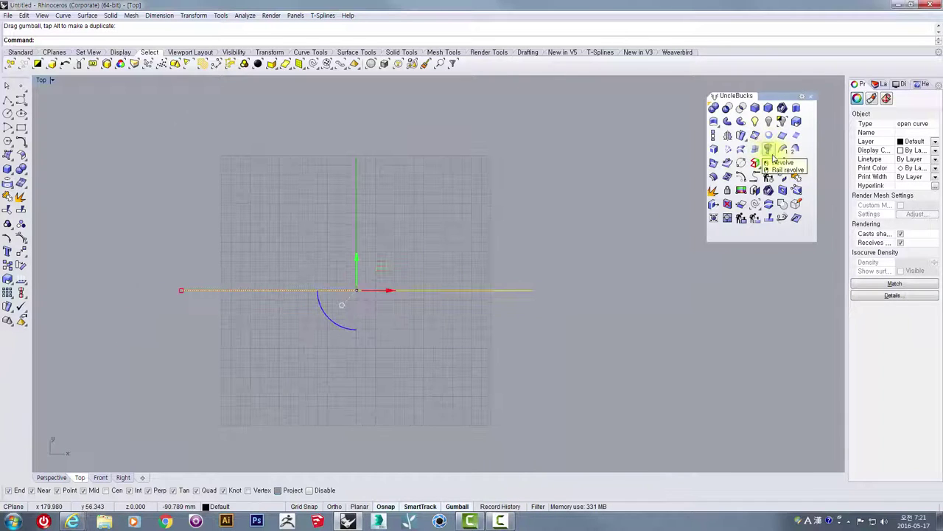
click(743, 177)
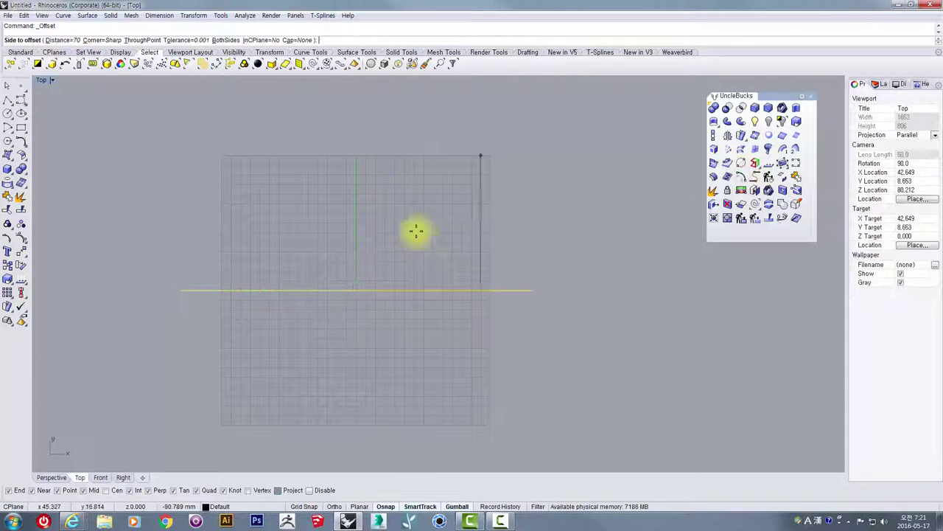
click(354, 139)
right_drag(423, 325, 433, 274)
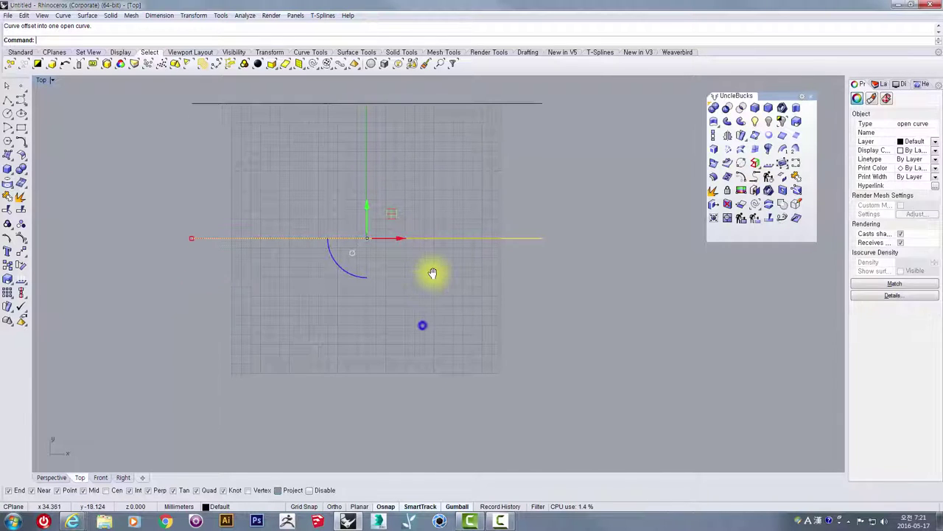
right_click(417, 275)
click(409, 390)
Draw a vertical line from the origin upward, ending well above the upper offset line.
right_drag(415, 208, 402, 257)
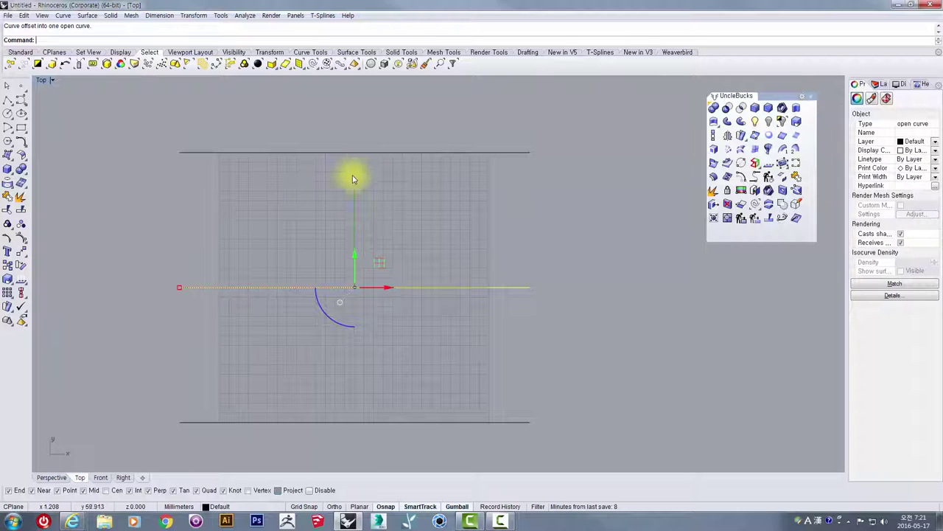
click(10, 104)
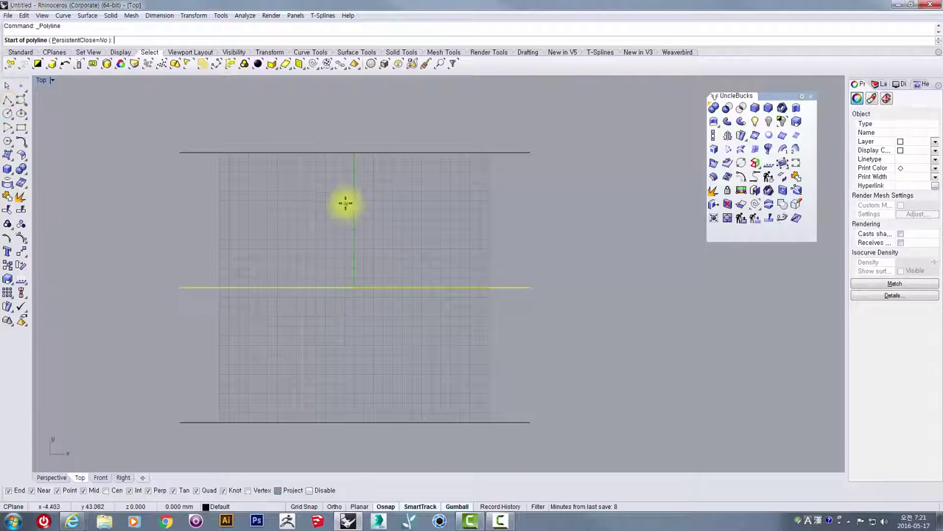
text(0)
key(Return)
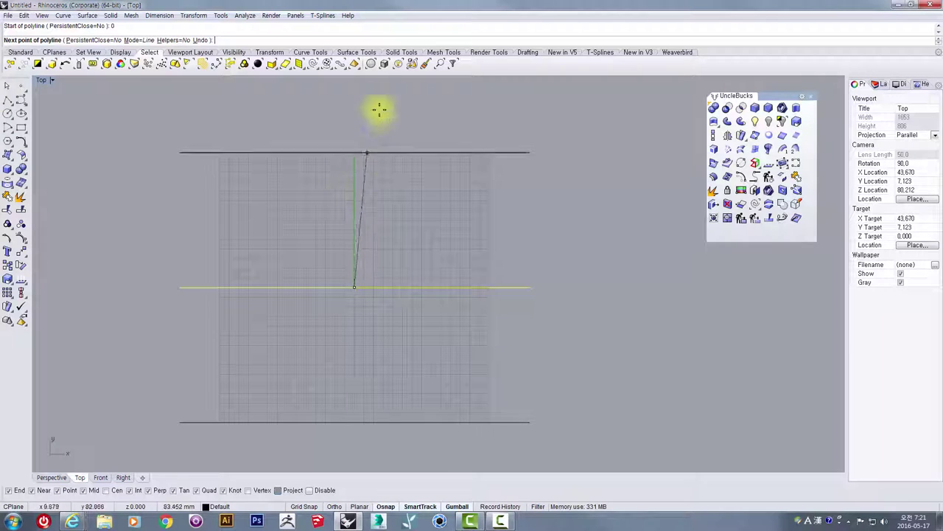
right_drag(351, 161, 347, 168)
scroll(347, 167, down, 4)
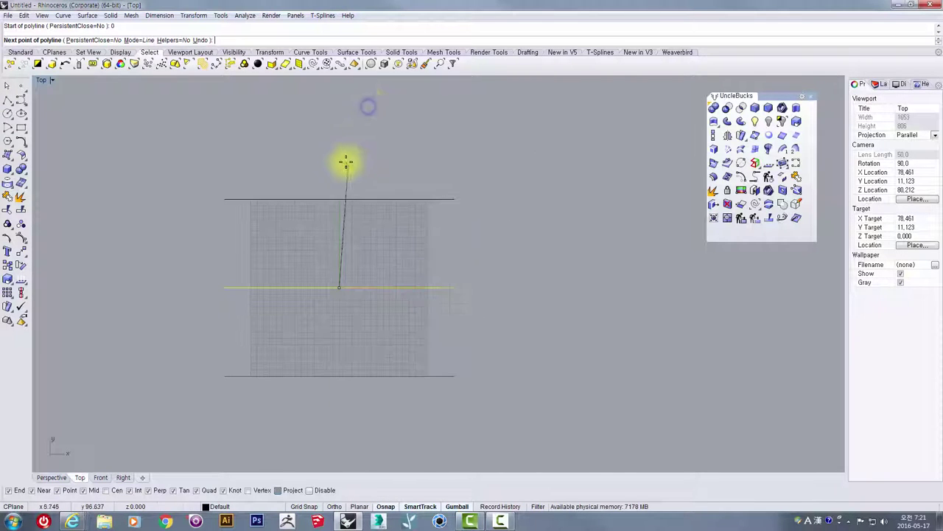
shift+click(342, 100)
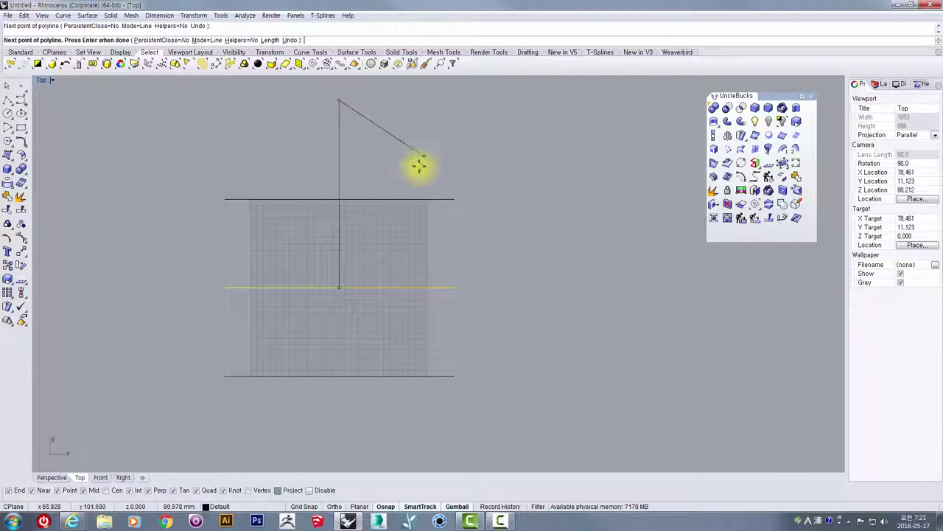
key(Return)
click(403, 182)
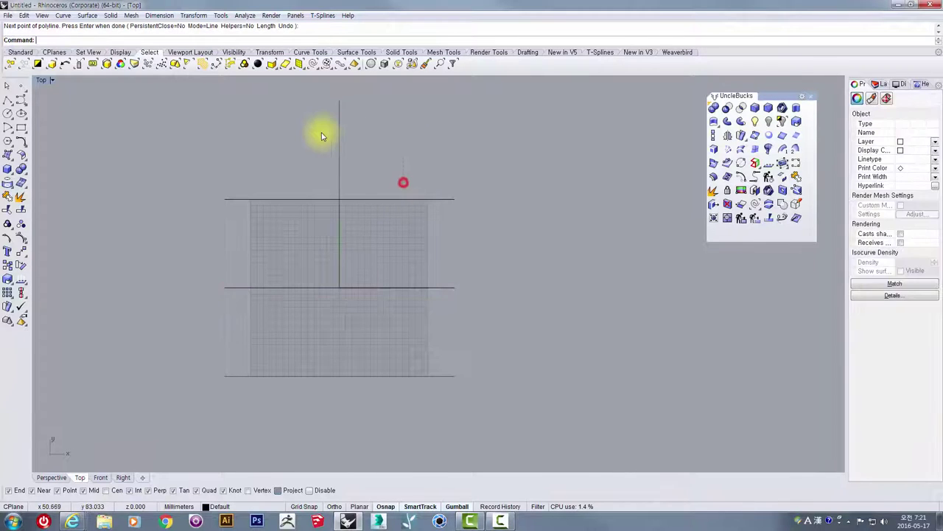
Lengthen the vertical line past both outer horizontal lines and centre it on the origin.
click(337, 147)
scroll(339, 169, up, 1)
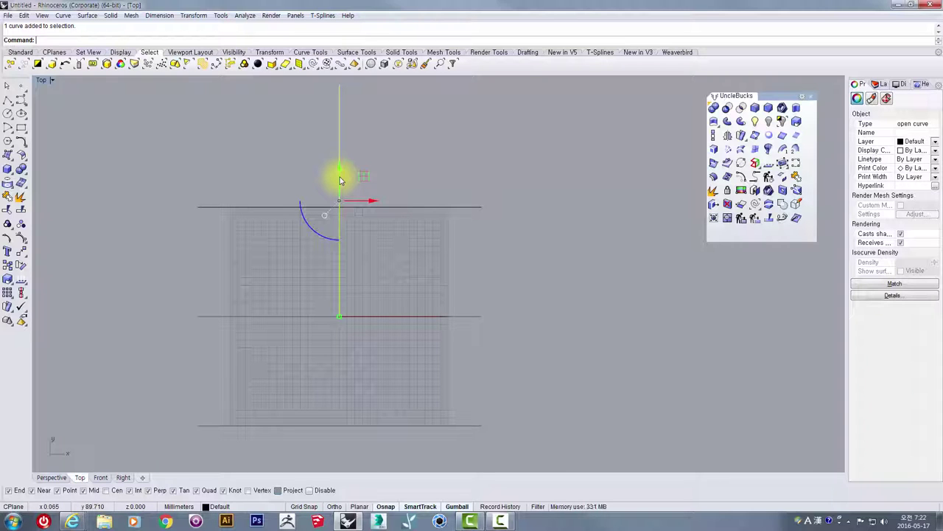
drag(339, 180, 359, 285)
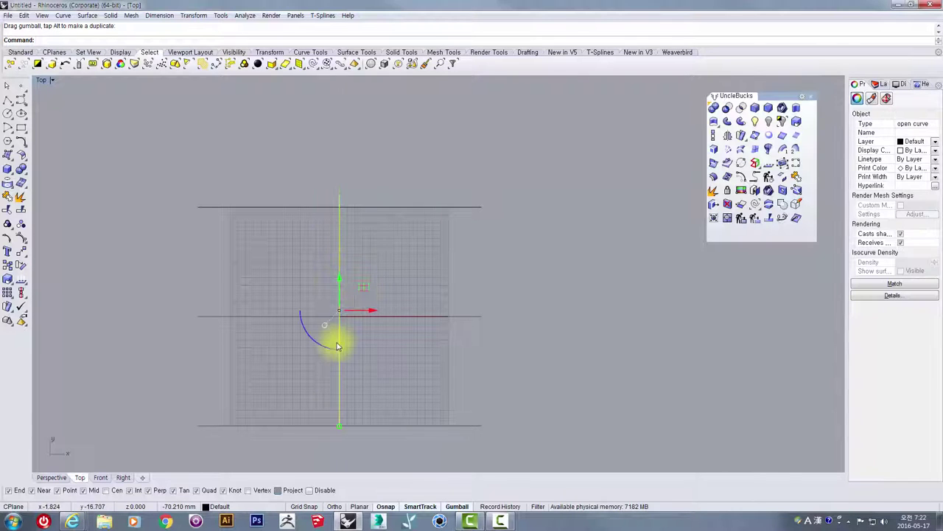
right_drag(351, 416, 336, 383)
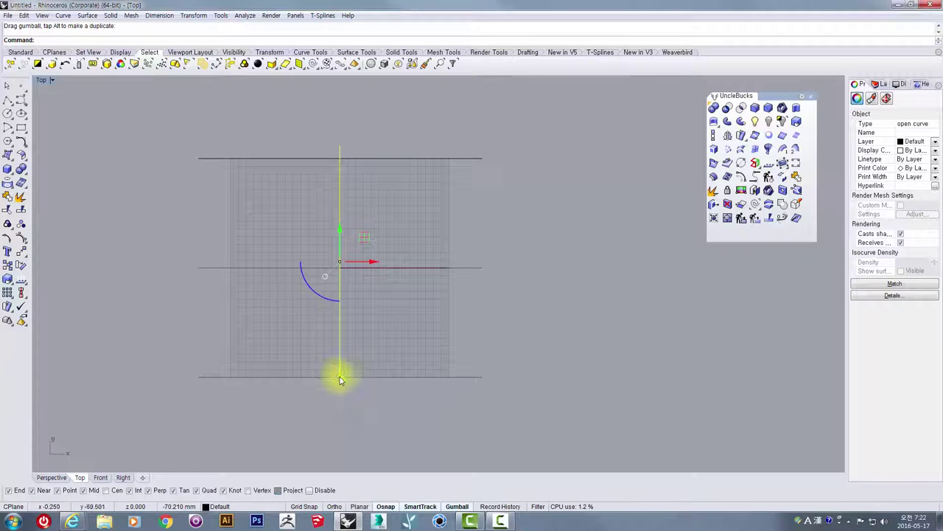
drag(339, 380, 339, 450)
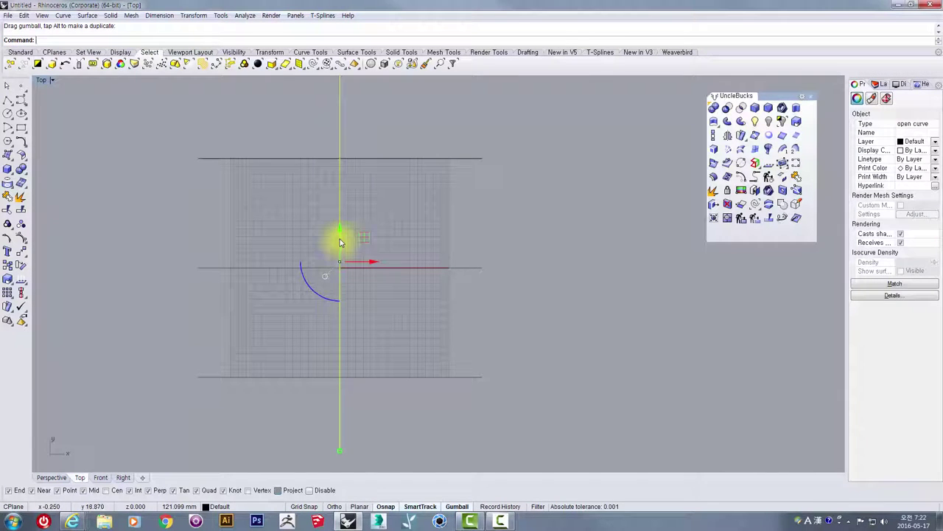
drag(340, 242, 344, 249)
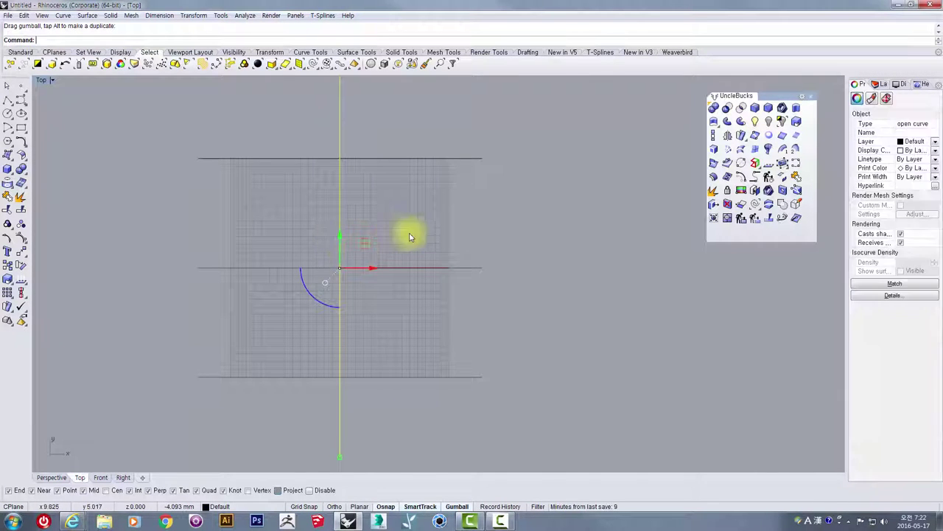
Offset the vertical line by 70 mm to both sides and deselect it.
click(769, 177)
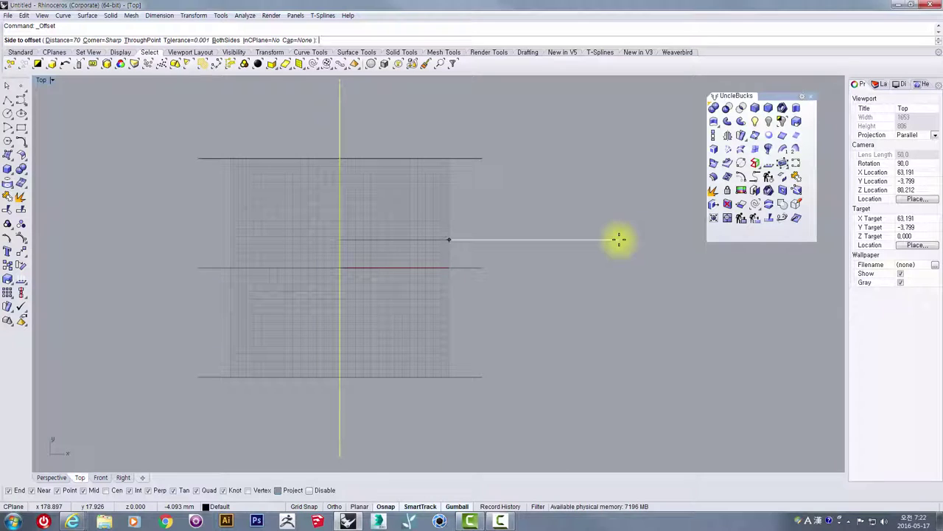
key(Return)
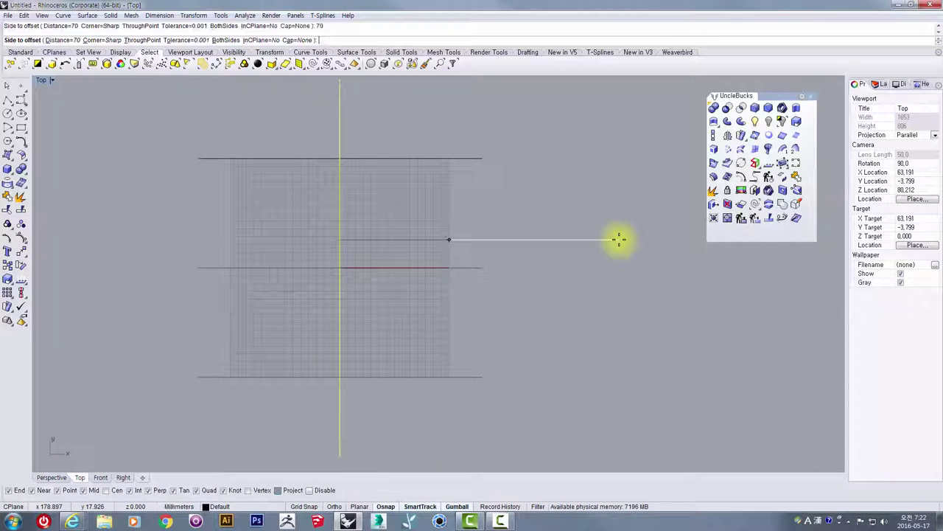
click(580, 220)
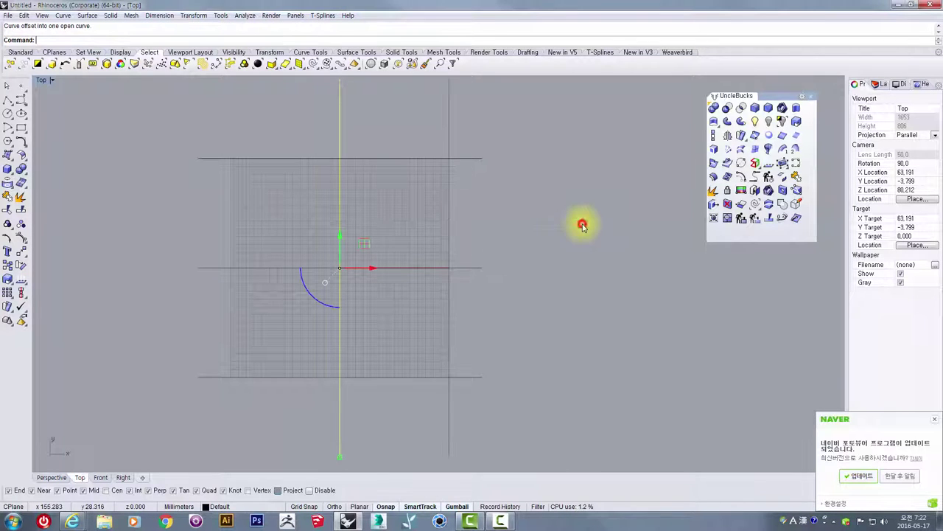
key(Return)
click(210, 201)
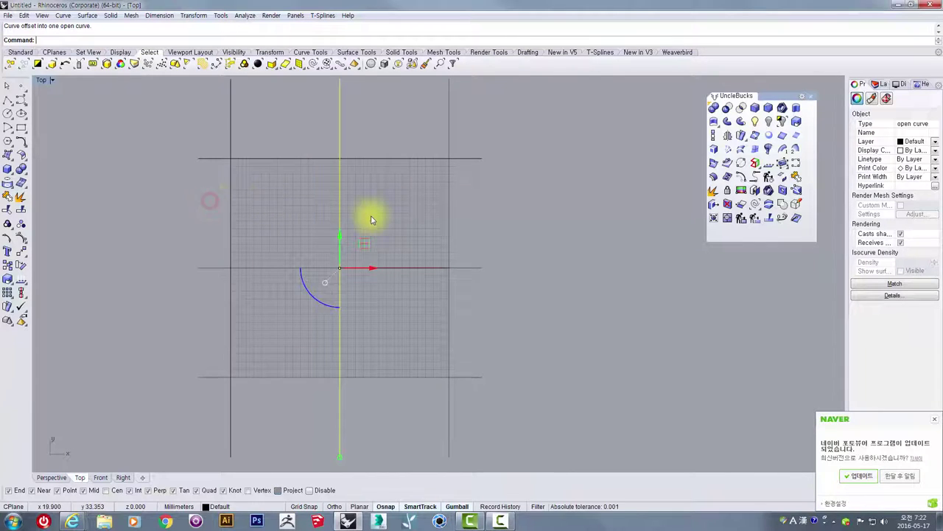
right_drag(371, 215, 355, 246)
click(498, 230)
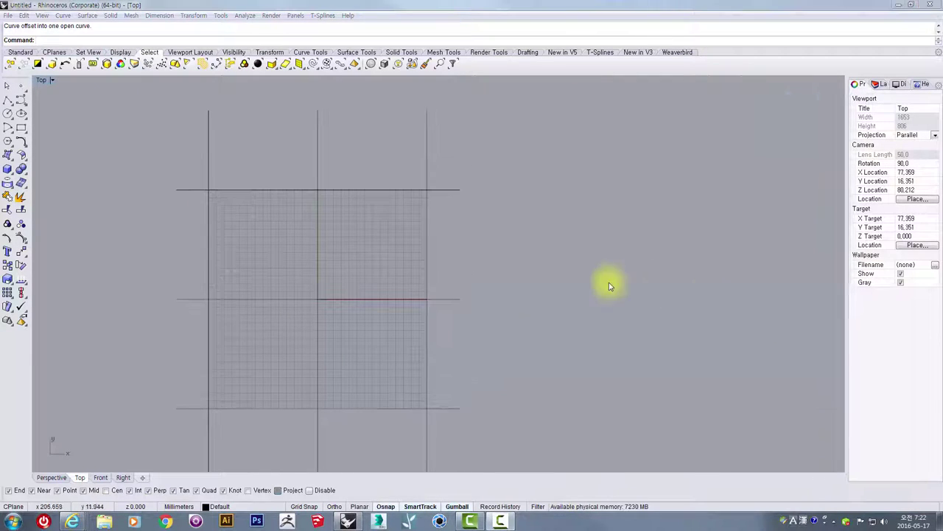
right_drag(392, 287, 430, 260)
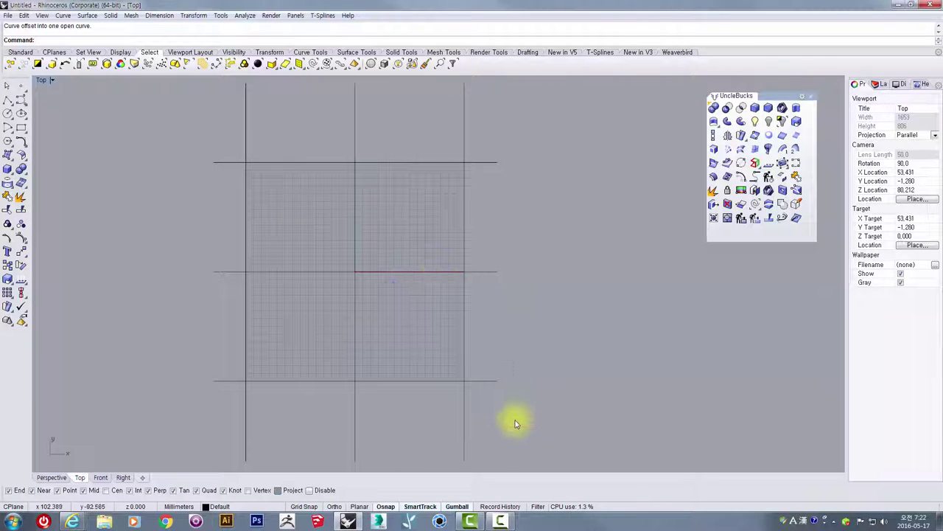
drag(512, 417, 231, 137)
click(219, 143)
scroll(268, 164, up, 2)
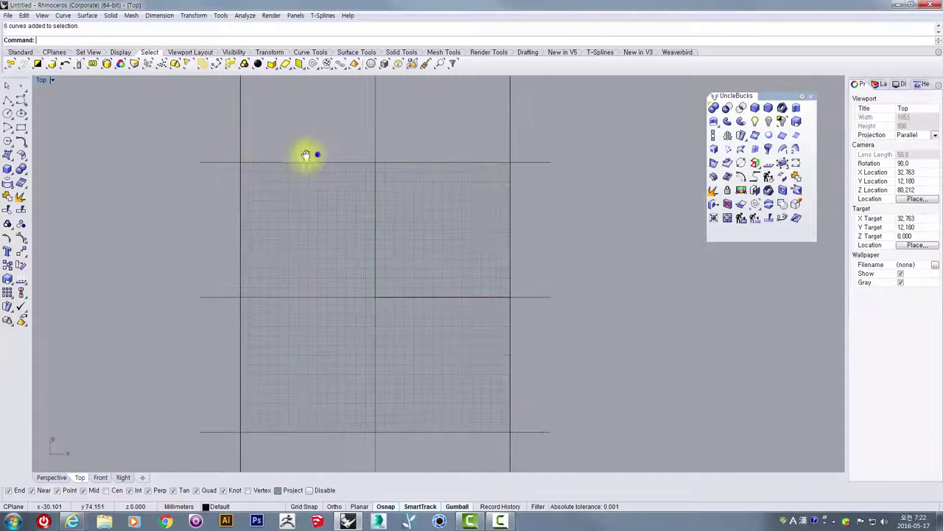
right_drag(318, 154, 246, 155)
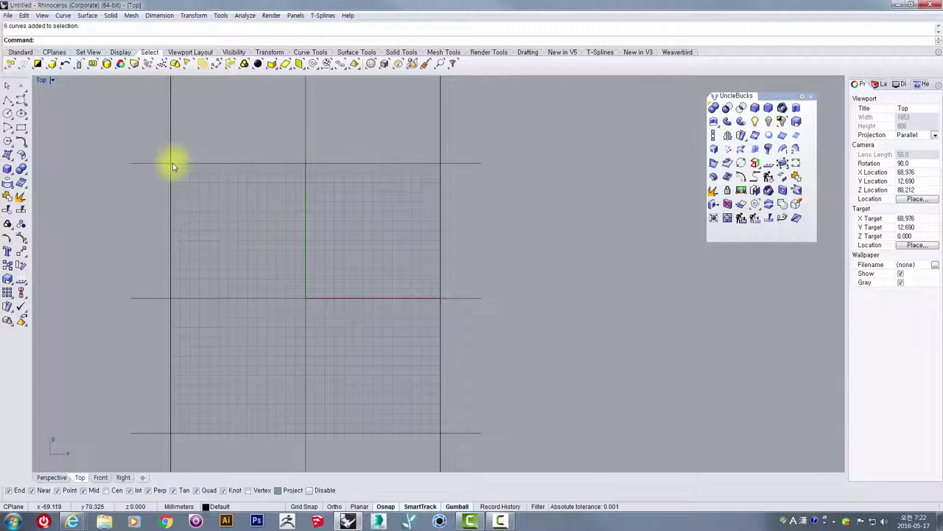
right_drag(319, 270, 370, 255)
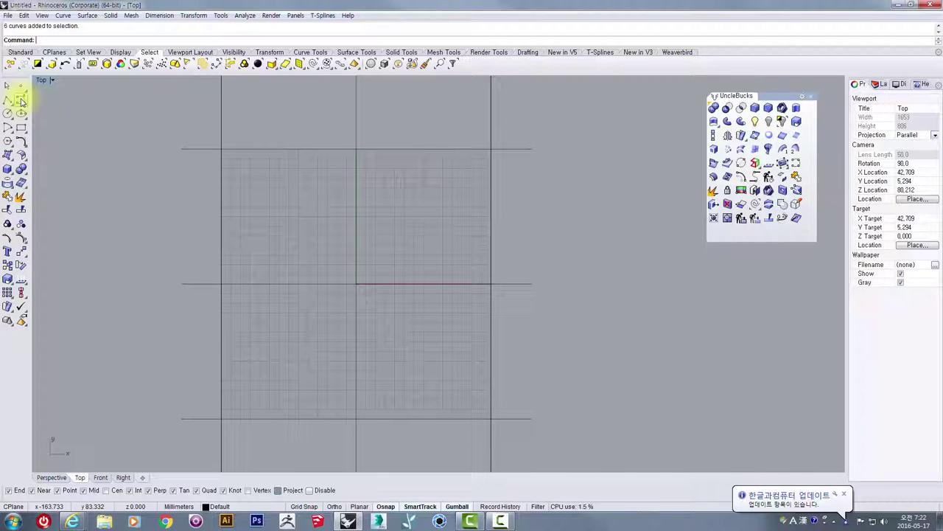
Draw a five-point control-point curve from the vertical centre line, about 3 mm below the upper guide, along that guide and down to the left guide.
click(21, 101)
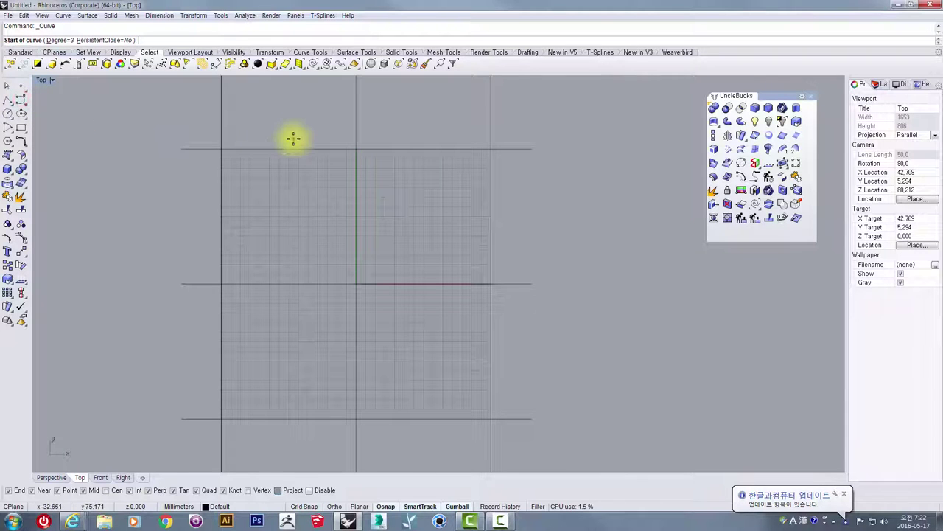
scroll(310, 140, up, 4)
right_drag(326, 144, 568, 253)
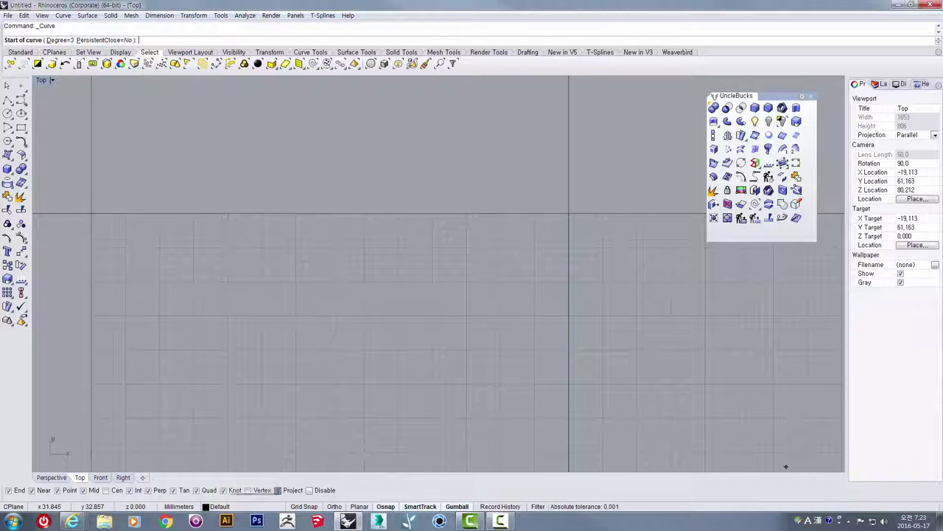
click(361, 187)
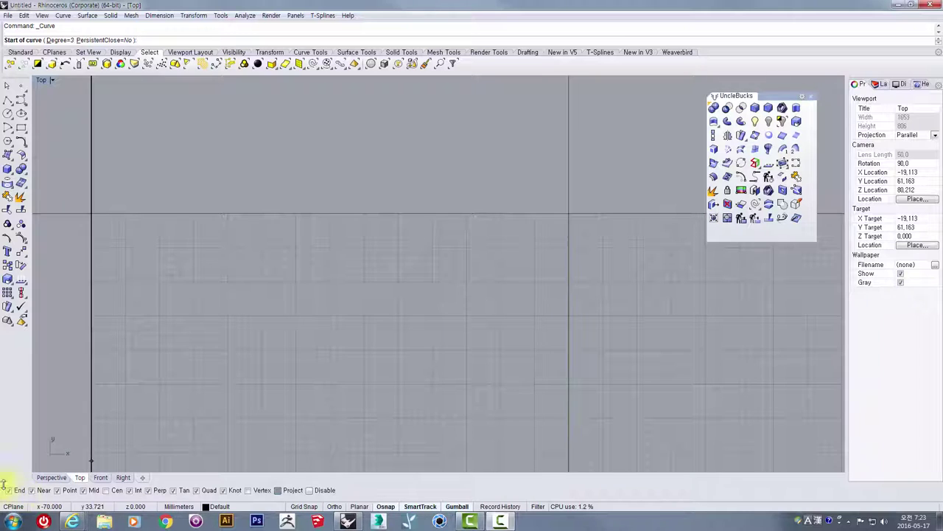
right_drag(302, 368, 348, 387)
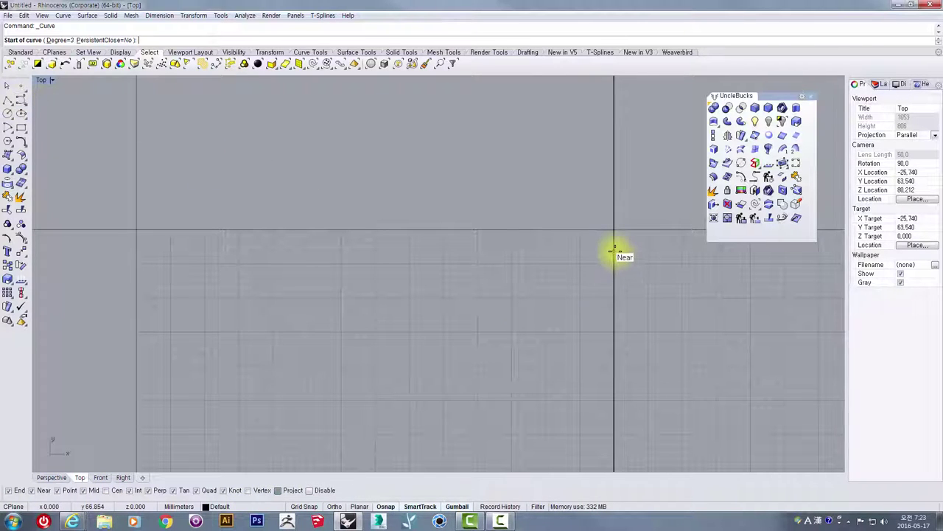
click(613, 251)
scroll(570, 250, up, 3)
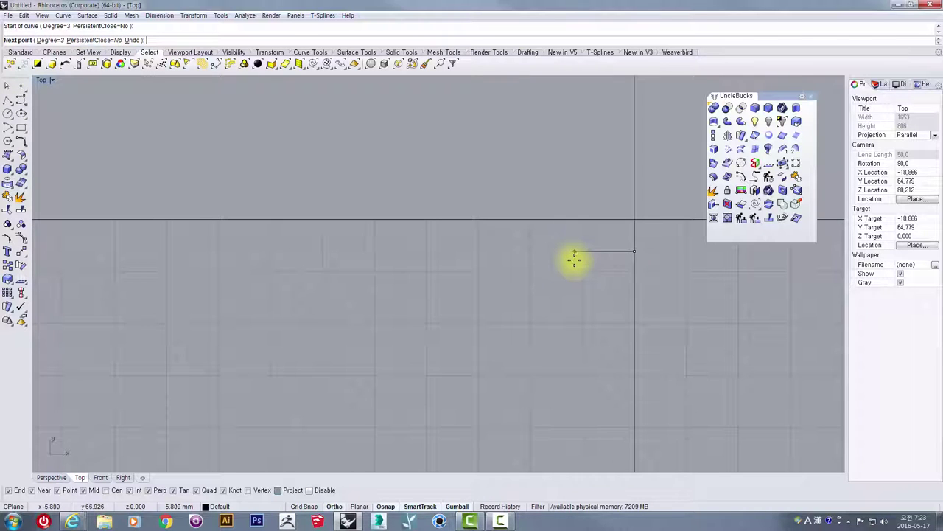
click(569, 256)
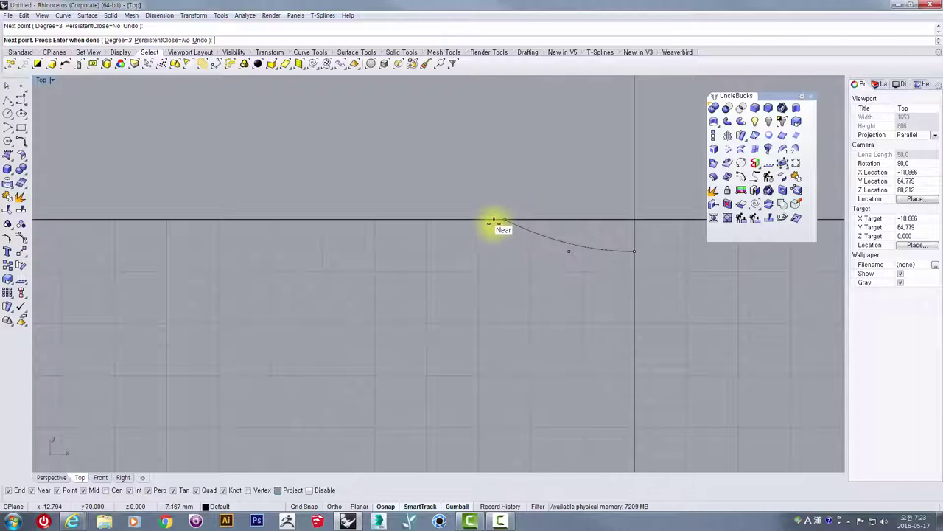
scroll(479, 218, down, 3)
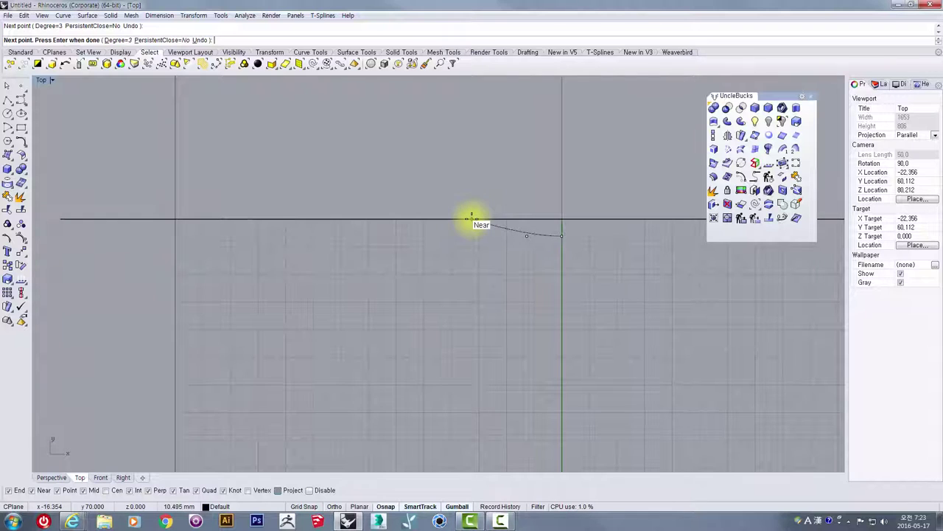
click(448, 218)
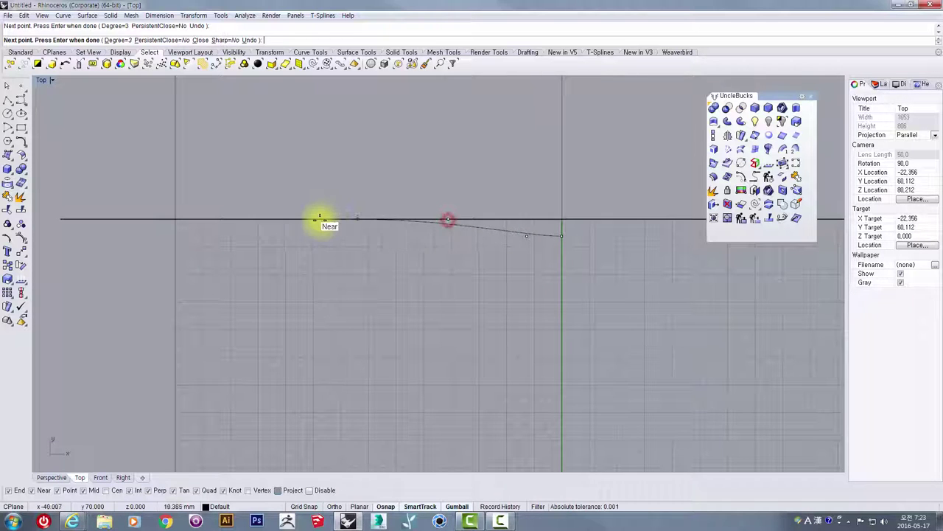
click(273, 219)
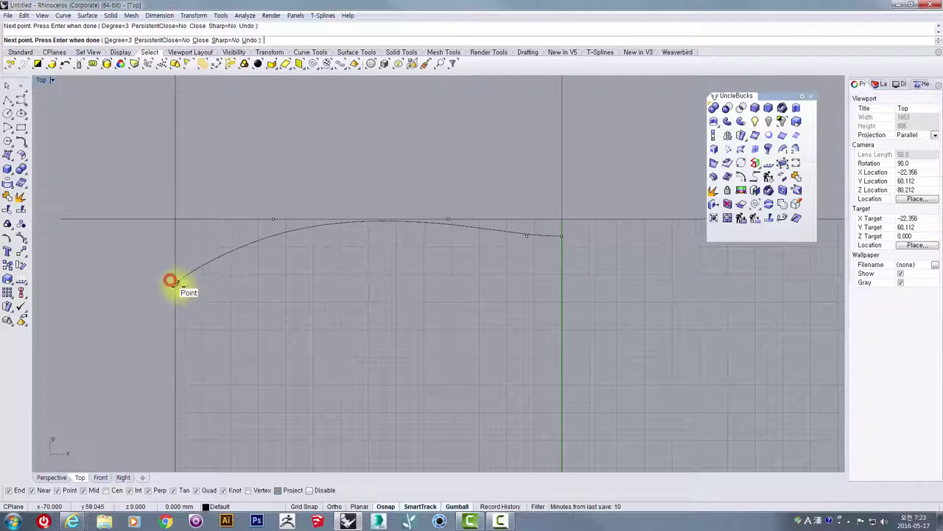
click(174, 279)
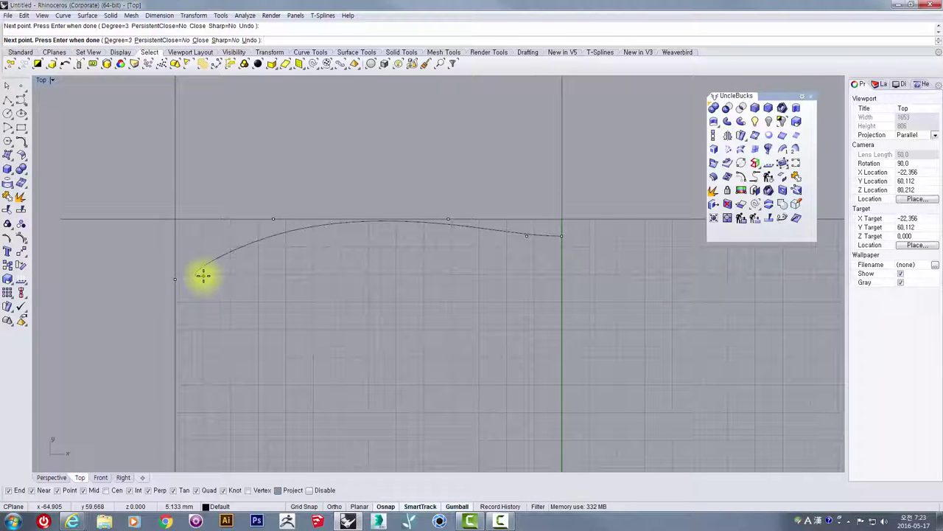
key(Return)
Mirror the upper curve across the vertical centre line, keeping the original, and select both halves.
drag(266, 268, 227, 240)
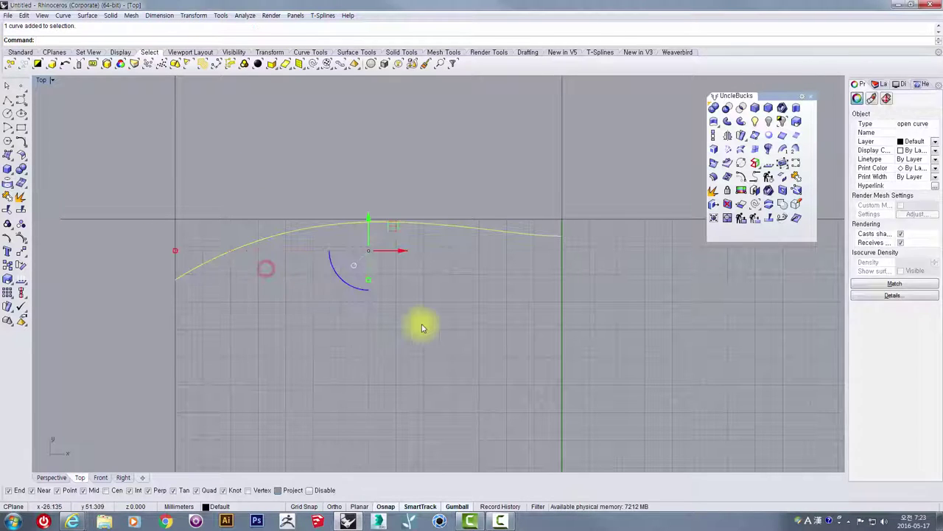
right_drag(422, 324, 320, 280)
scroll(320, 280, down, 5)
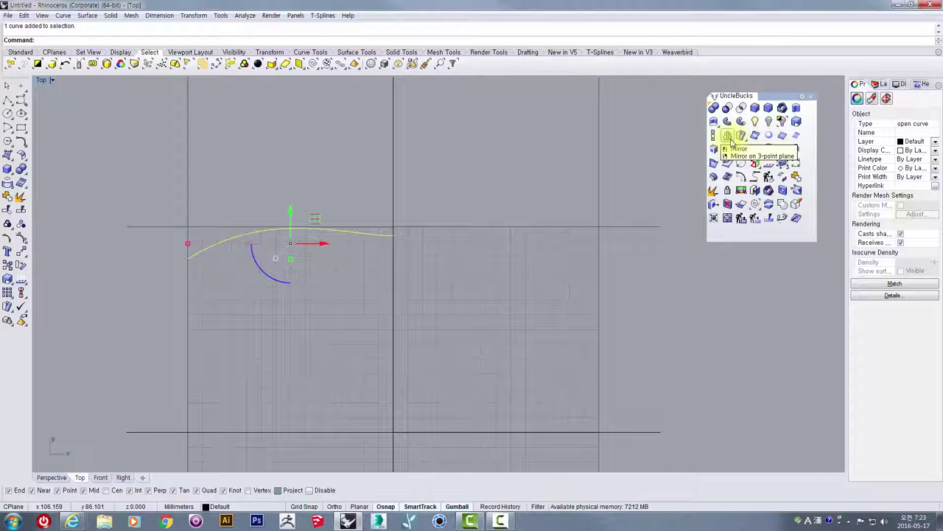
click(728, 138)
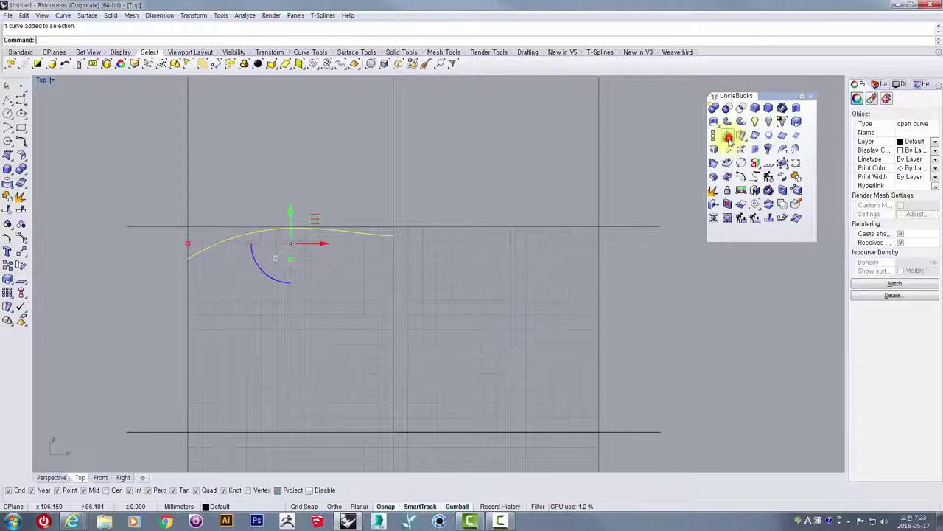
scroll(425, 238, up, 2)
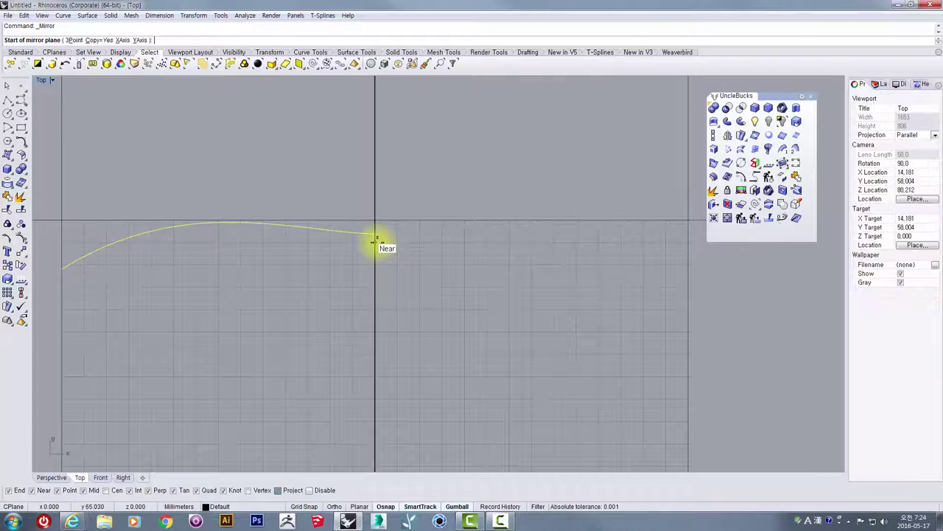
click(375, 241)
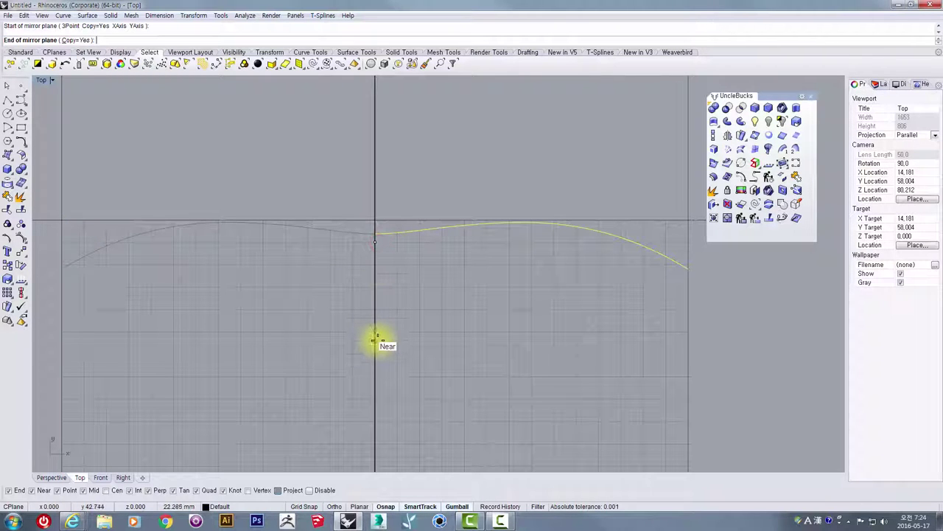
click(375, 380)
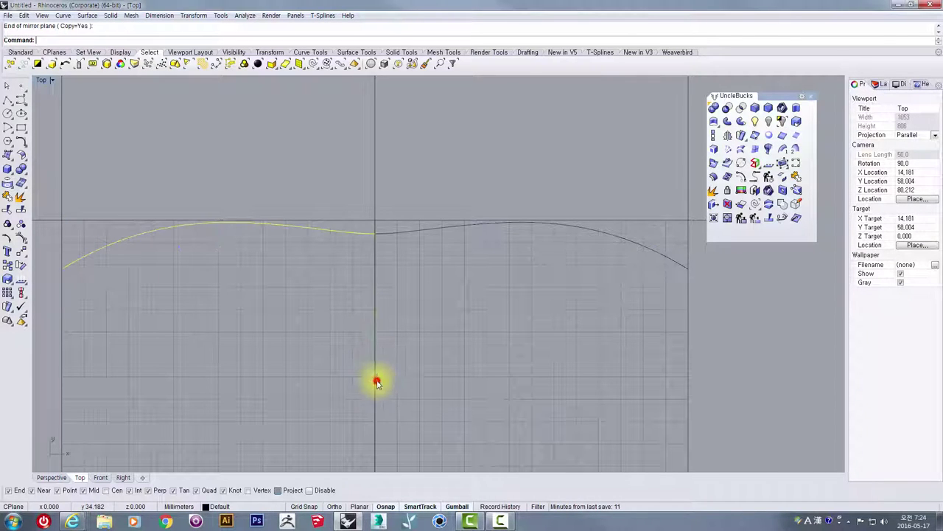
shift+click(393, 233)
scroll(394, 234, down, 3)
right_drag(405, 270, 427, 168)
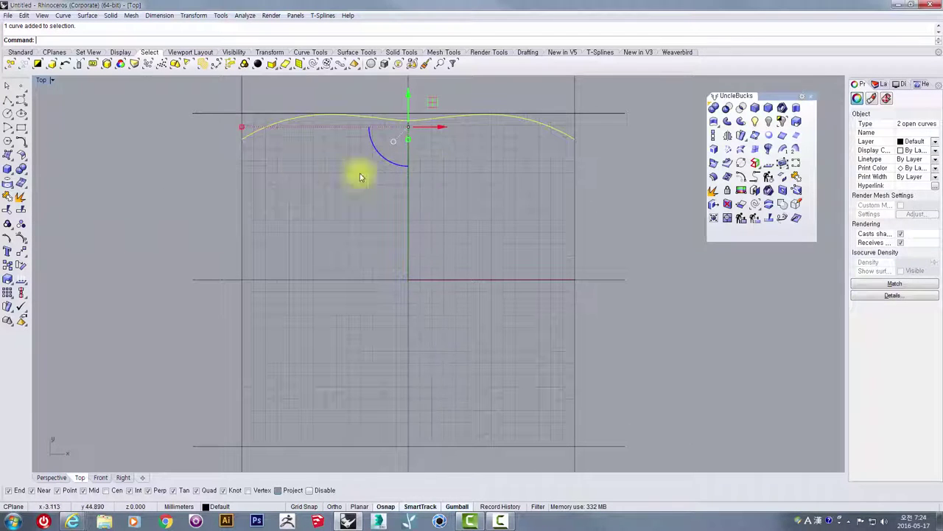
Draw a control-point side curve from the upper curve's left end, down the left guide, bending inward to end on the lower guide.
click(19, 99)
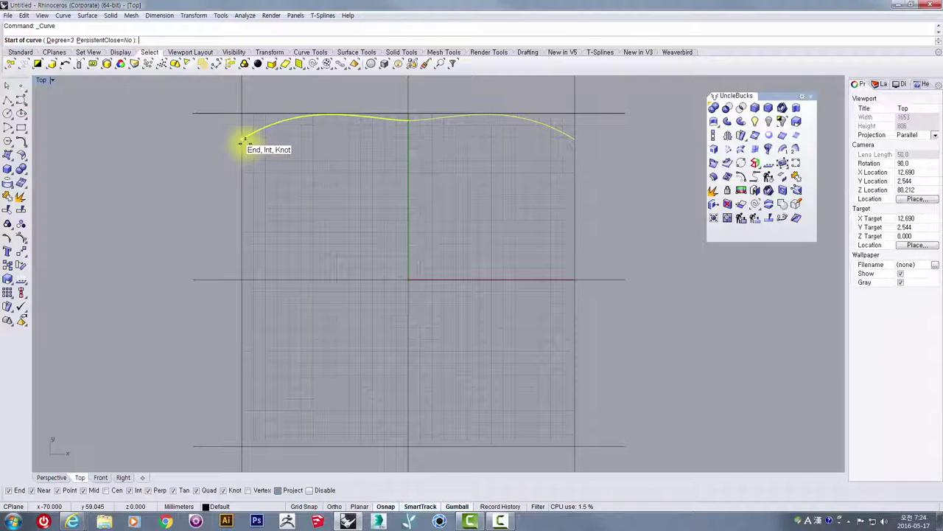
click(243, 142)
click(244, 281)
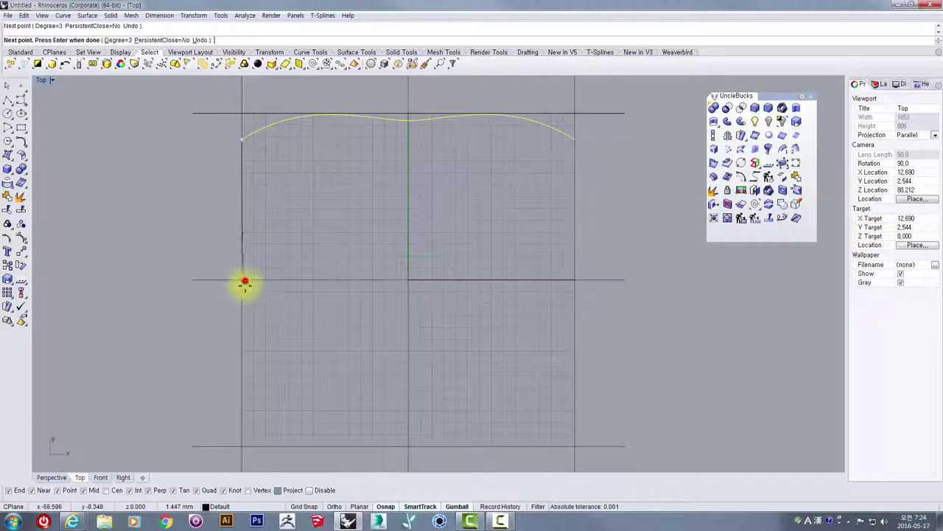
click(264, 422)
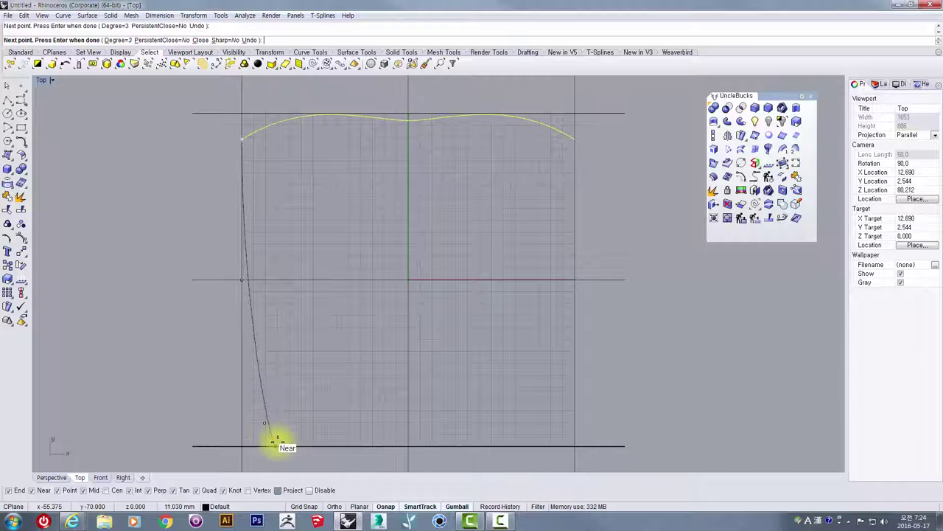
click(286, 443)
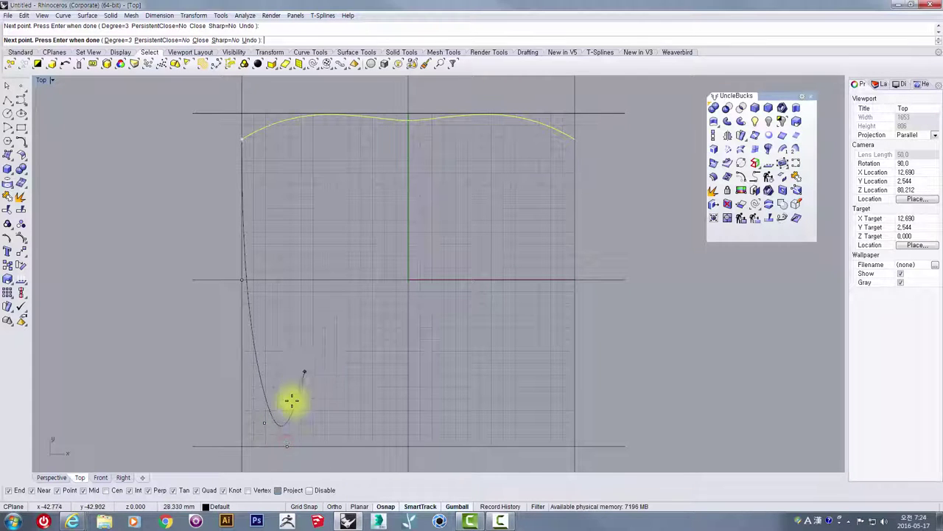
key(Return)
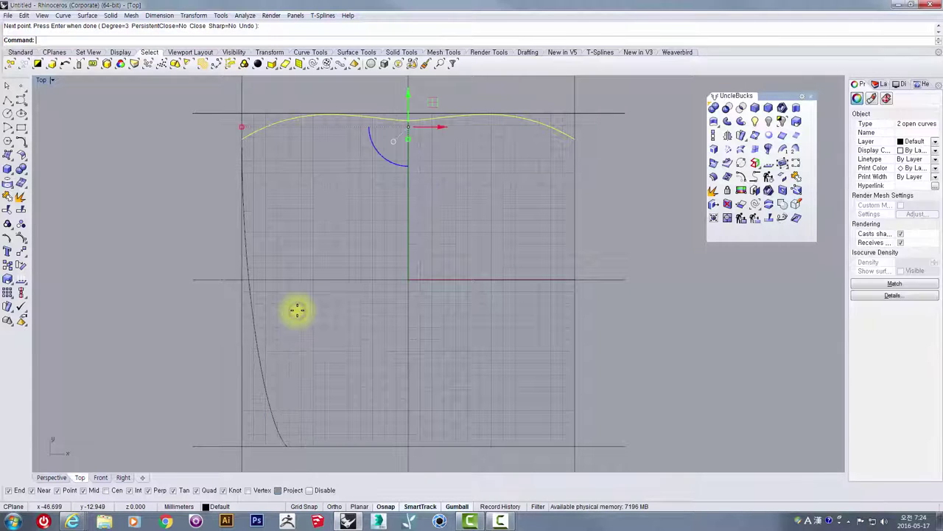
Mirror the left side curve across the vertical centre line, keeping the original.
right_drag(327, 211, 297, 218)
click(227, 341)
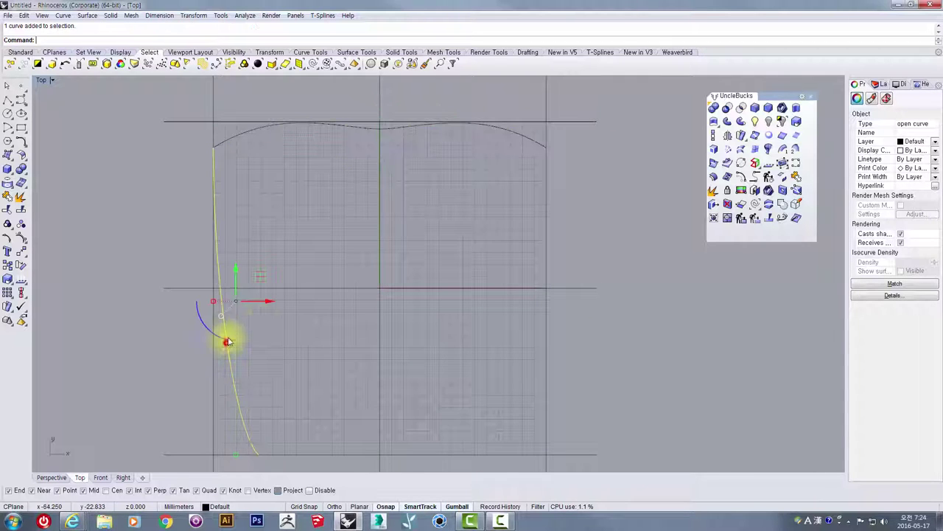
right_drag(258, 323, 224, 300)
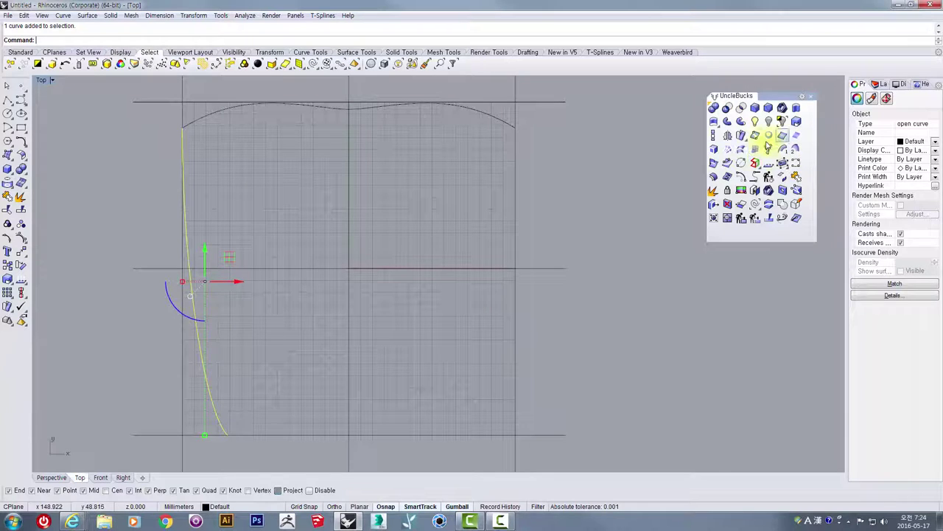
click(728, 136)
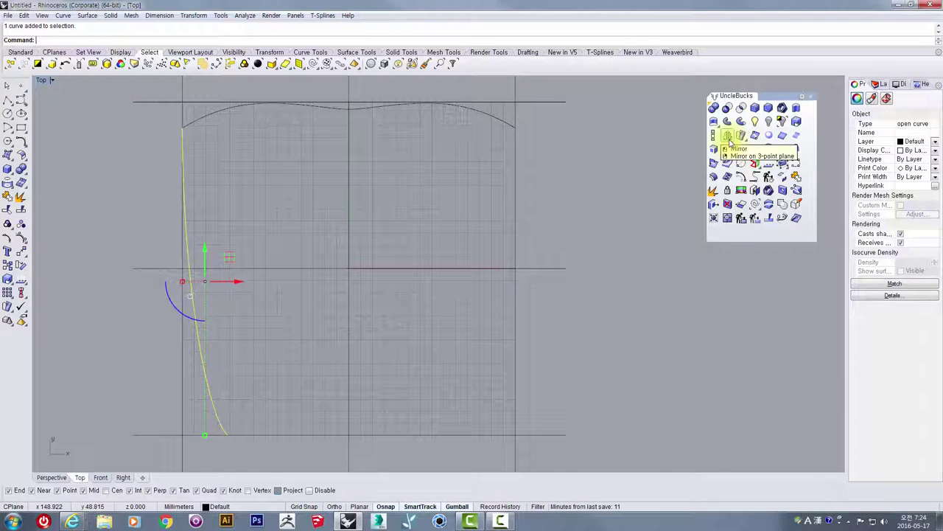
click(351, 135)
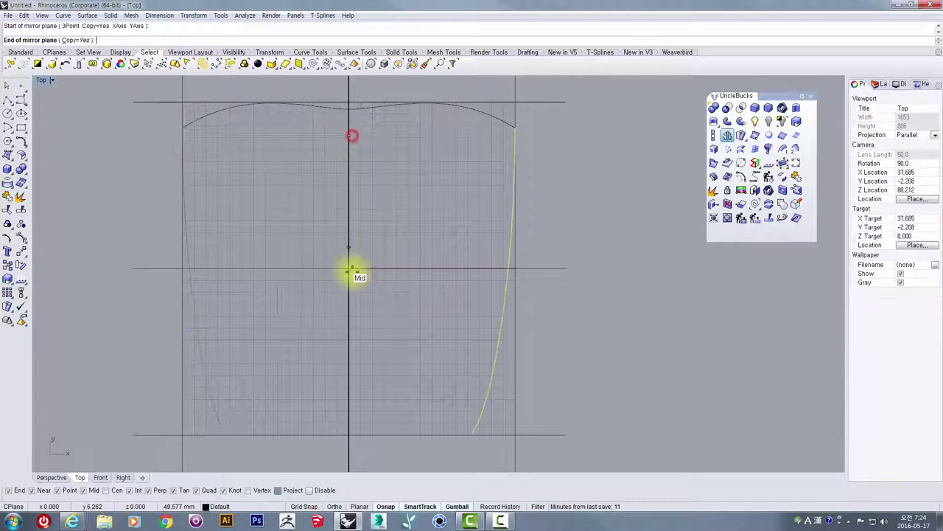
click(348, 310)
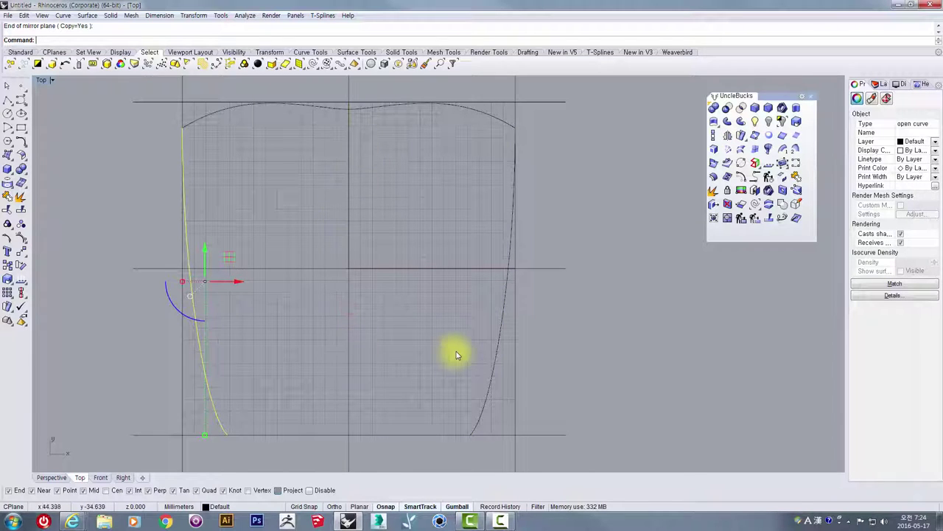
Select both side curves and both upper curve halves and join them into one open outline.
shift+click(491, 387)
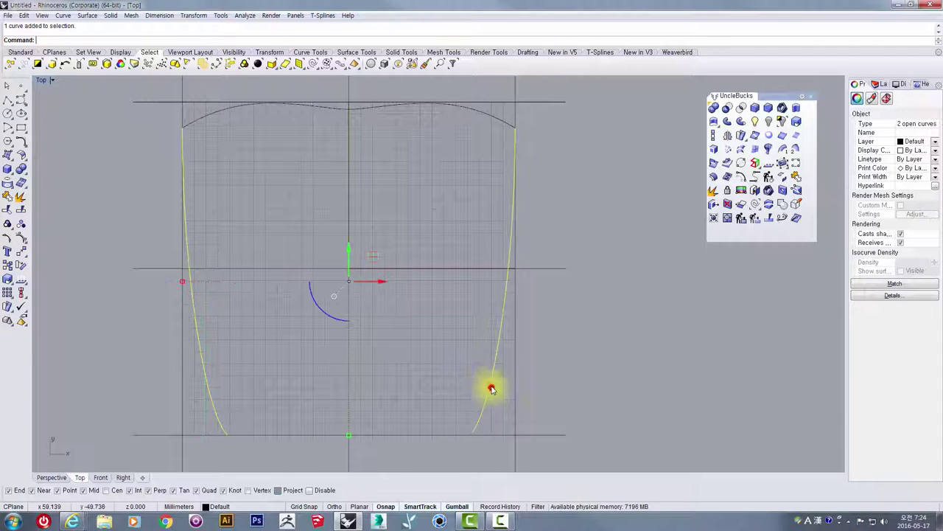
shift+click(369, 110)
shift+click(327, 105)
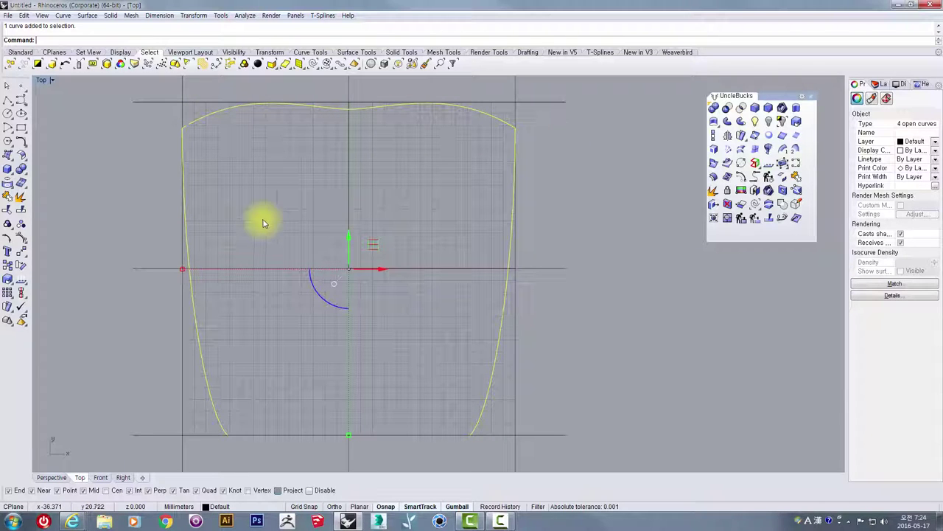
click(796, 177)
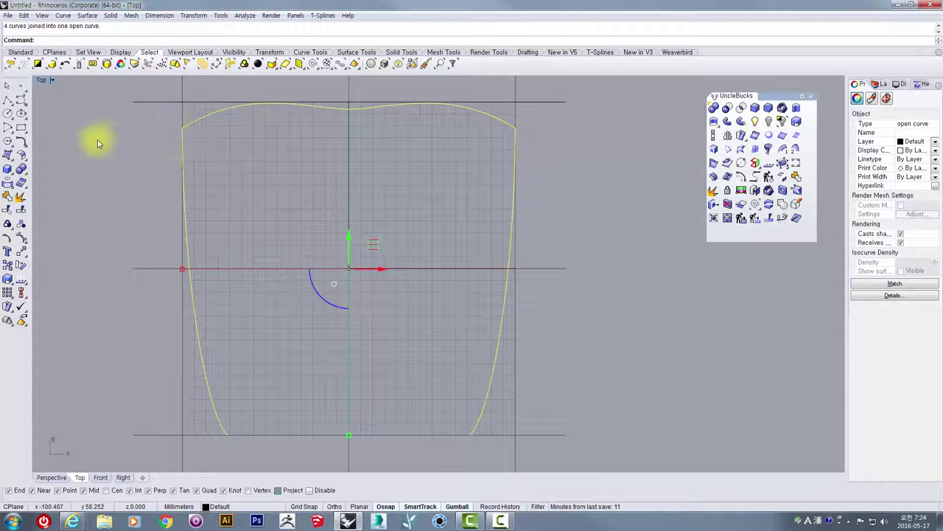
Offset the joined outline 5 mm inward and select the inner curve.
click(741, 176)
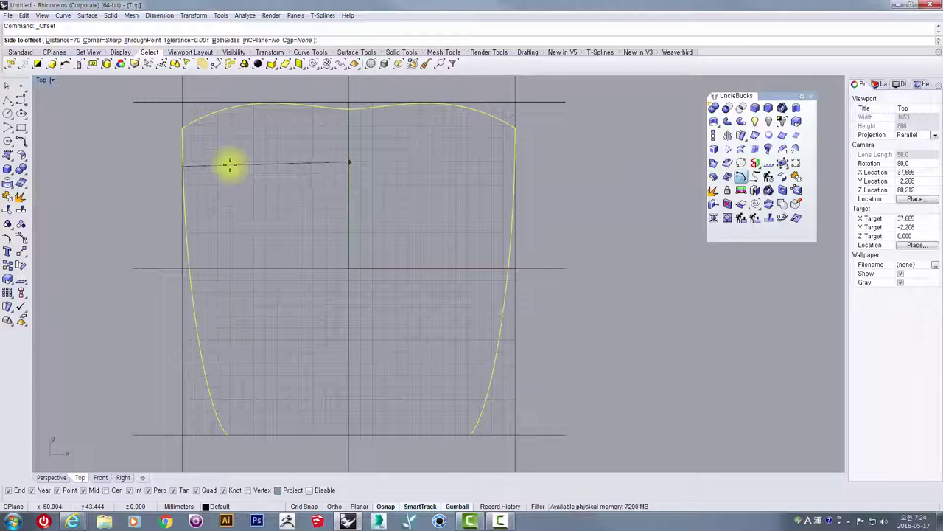
text(5)
key(Return)
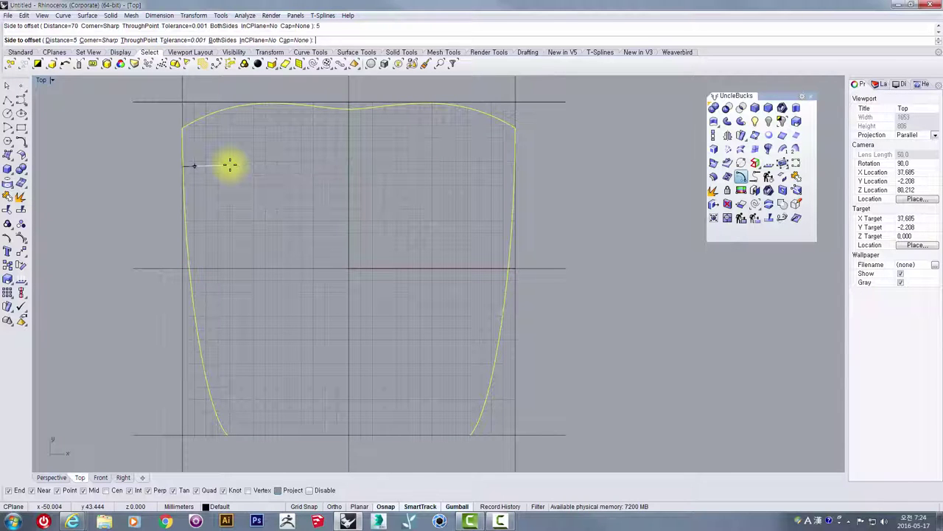
click(230, 166)
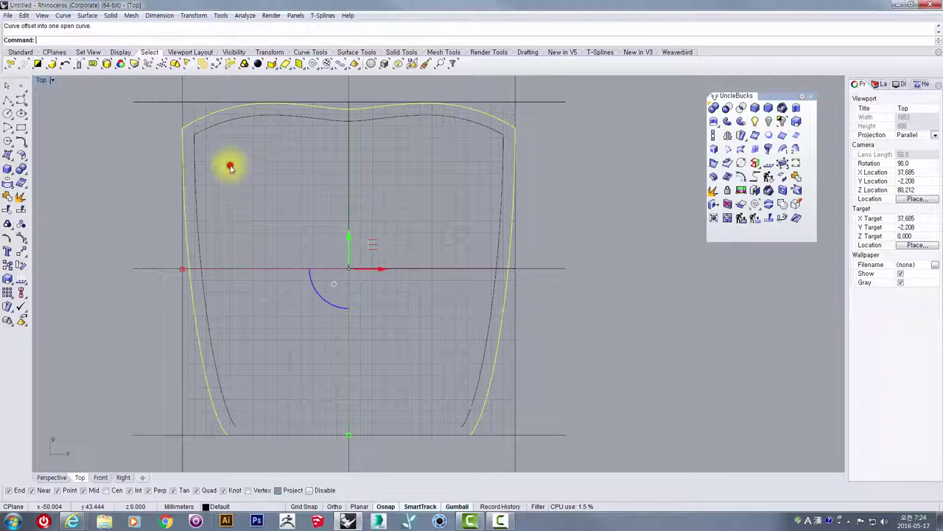
click(203, 118)
Draw a straight polyline closing the gap between the outer and inner outlines at the lower left ends.
right_drag(246, 312, 226, 219)
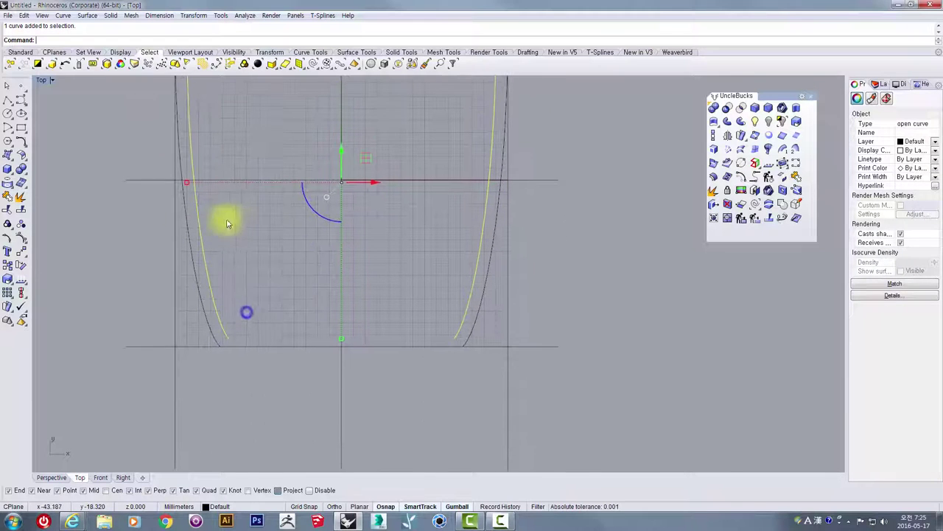
click(7, 101)
scroll(226, 361, up, 5)
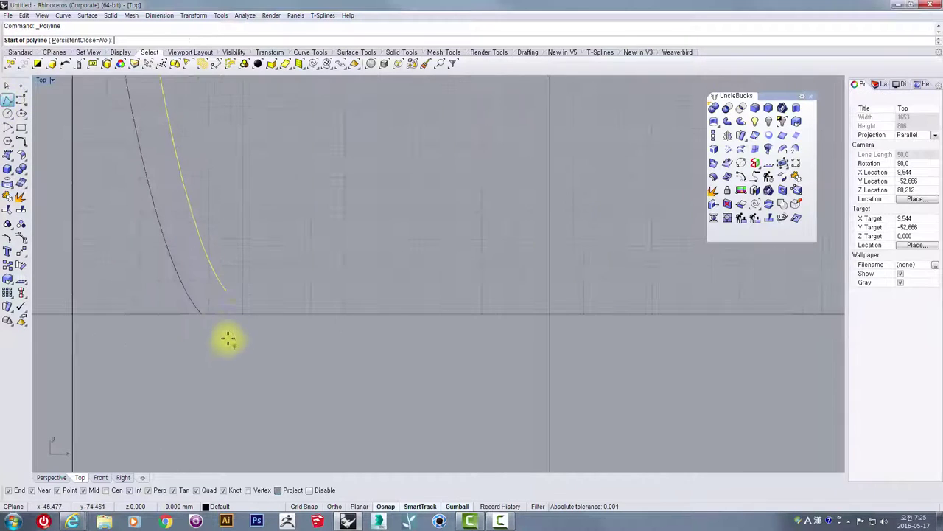
click(203, 315)
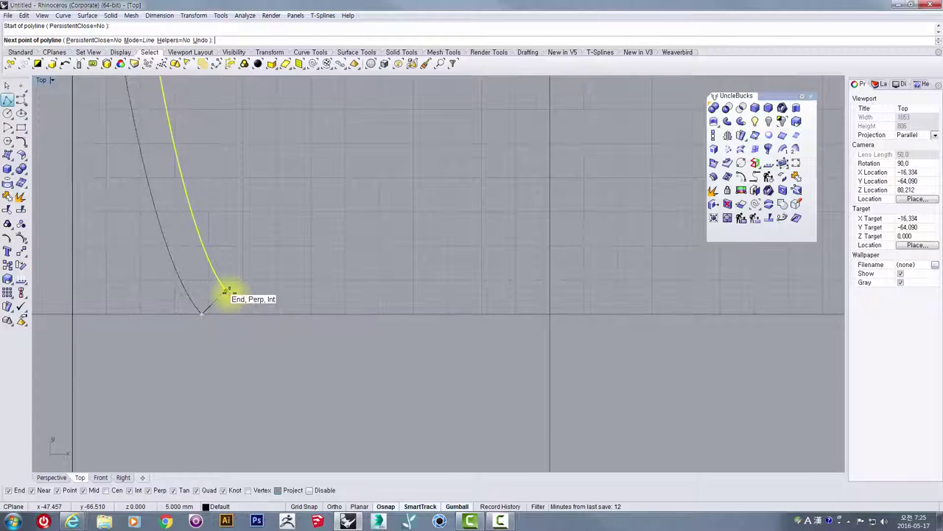
click(229, 293)
right_click(286, 232)
Draw a straight polyline from the inner outline's lower right end to the outer outline's lower right end.
scroll(308, 247, down, 6)
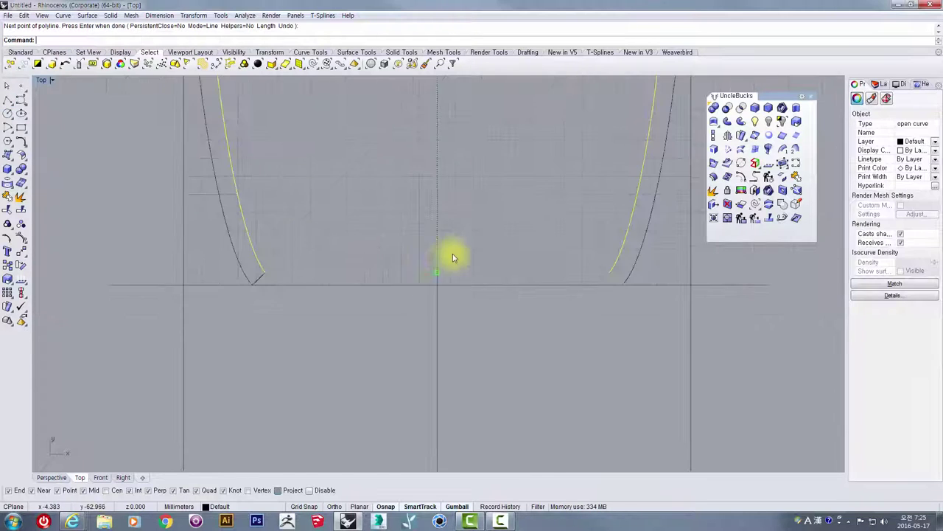
right_drag(451, 254, 174, 259)
scroll(327, 257, up, 6)
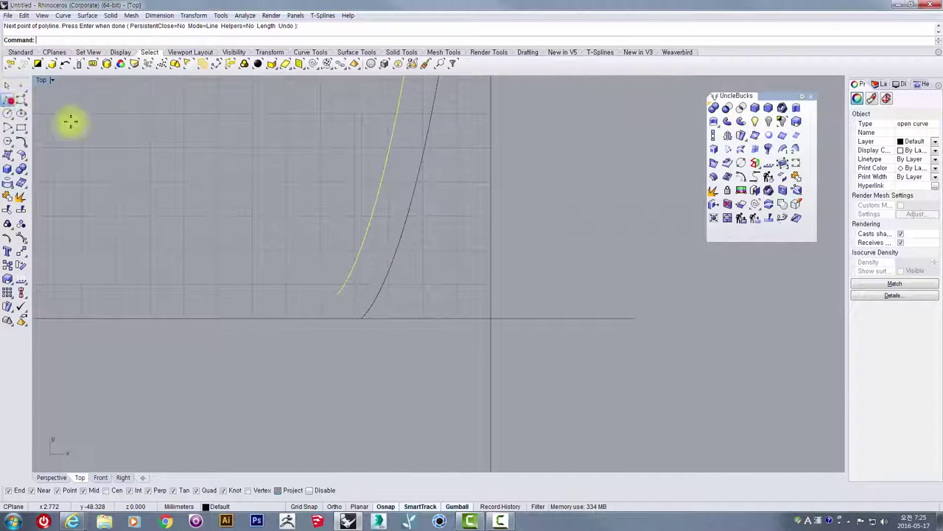
scroll(368, 280, up, 4)
right_click(344, 302)
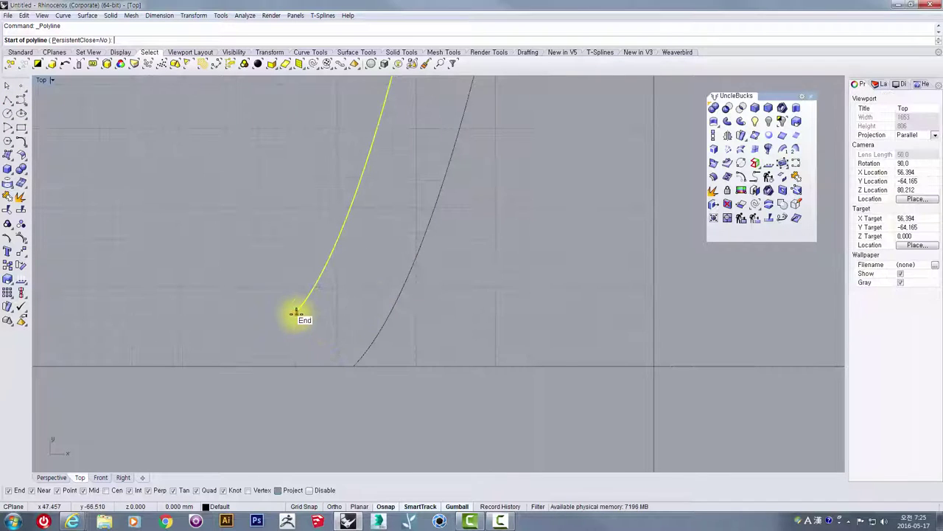
click(296, 311)
click(356, 362)
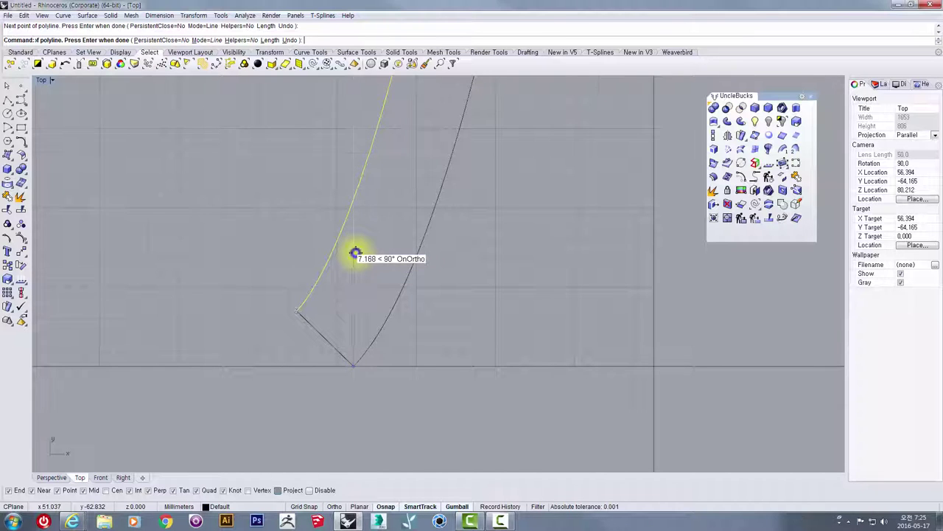
right_click(356, 253)
scroll(358, 257, down, 15)
right_drag(358, 261, 405, 332)
scroll(409, 334, up, 4)
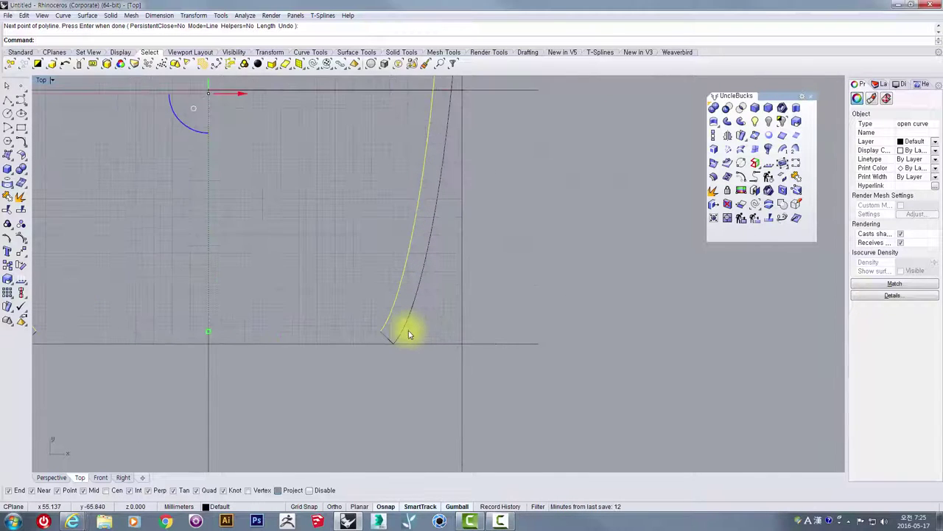
drag(421, 332, 371, 299)
scroll(371, 300, down, 6)
right_drag(221, 301, 321, 334)
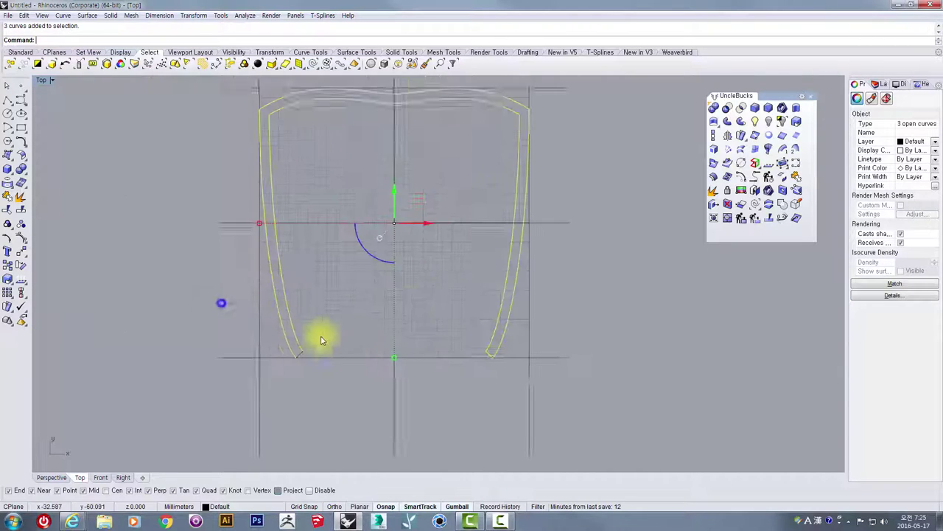
scroll(311, 334, up, 8)
drag(321, 344, 322, 344)
scroll(322, 345, down, 4)
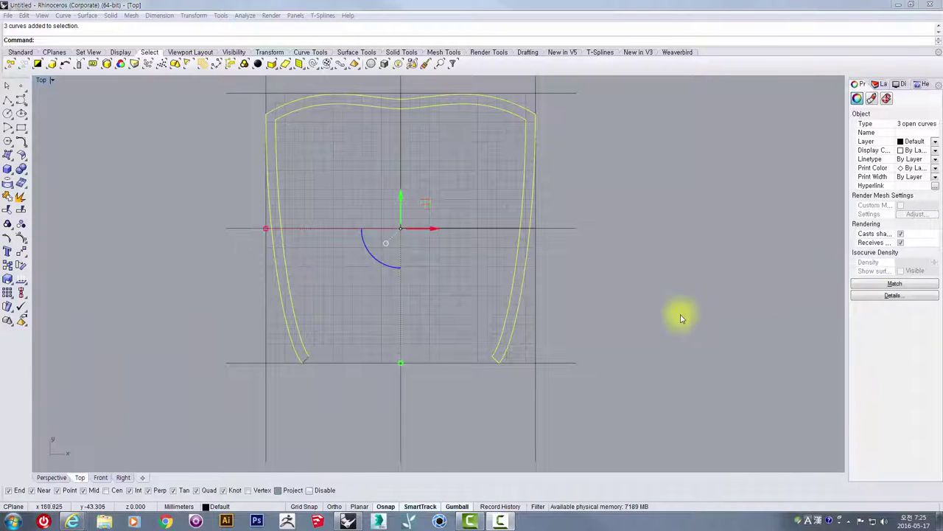
click(349, 321)
Select both outlines and both short end lines and join them into one closed curve.
scroll(491, 343, up, 3)
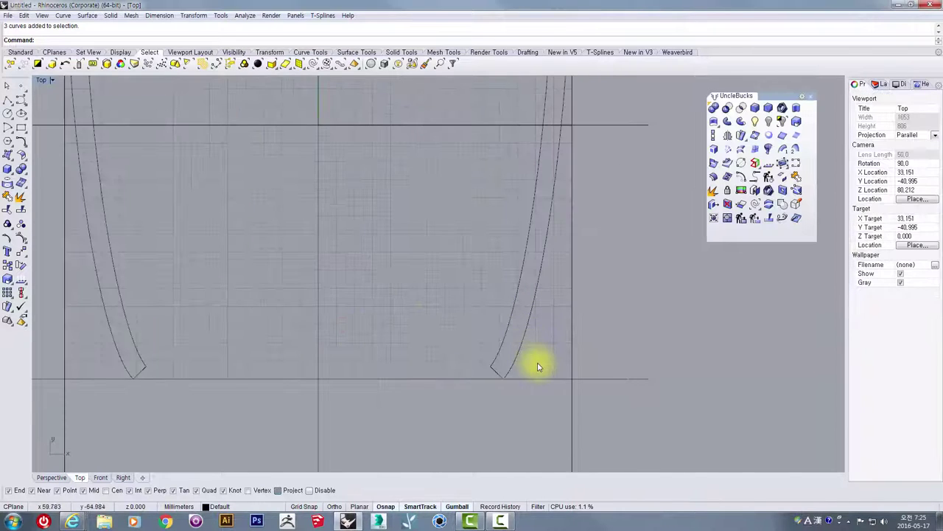
drag(537, 369, 465, 330)
scroll(463, 329, down, 6)
right_drag(238, 305, 299, 305)
scroll(325, 342, up, 14)
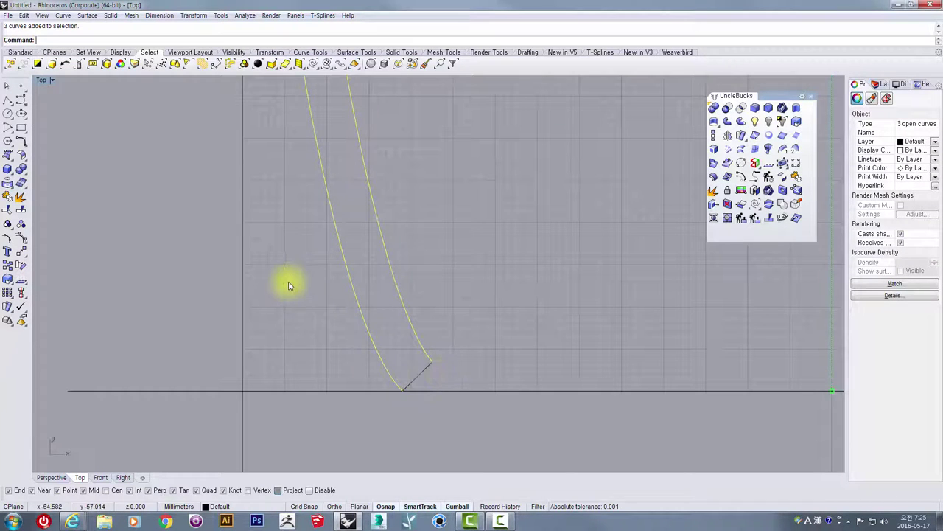
drag(287, 280, 504, 431)
scroll(501, 428, down, 5)
scroll(500, 422, down, 6)
right_drag(524, 377, 298, 329)
scroll(294, 317, up, 6)
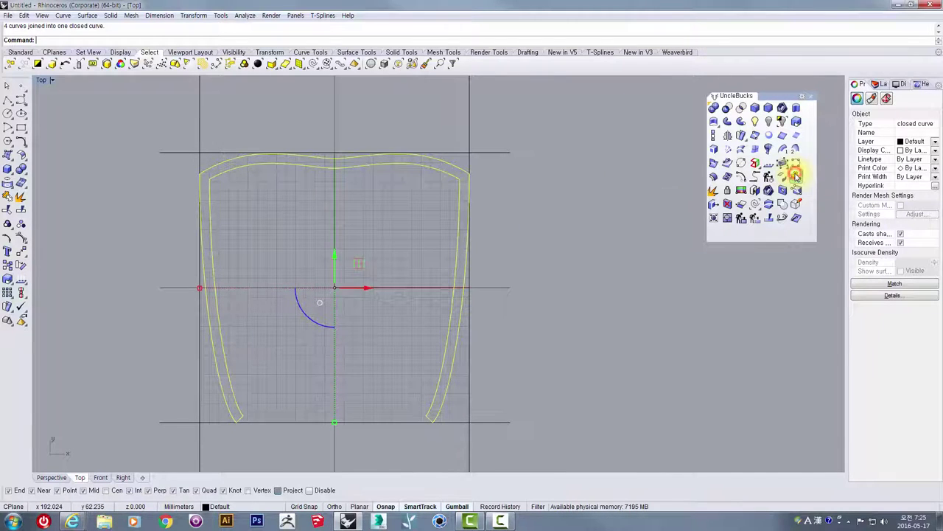
Select the closed outline curve and show it at an angle in the maximized Perspective viewport.
click(577, 218)
click(431, 163)
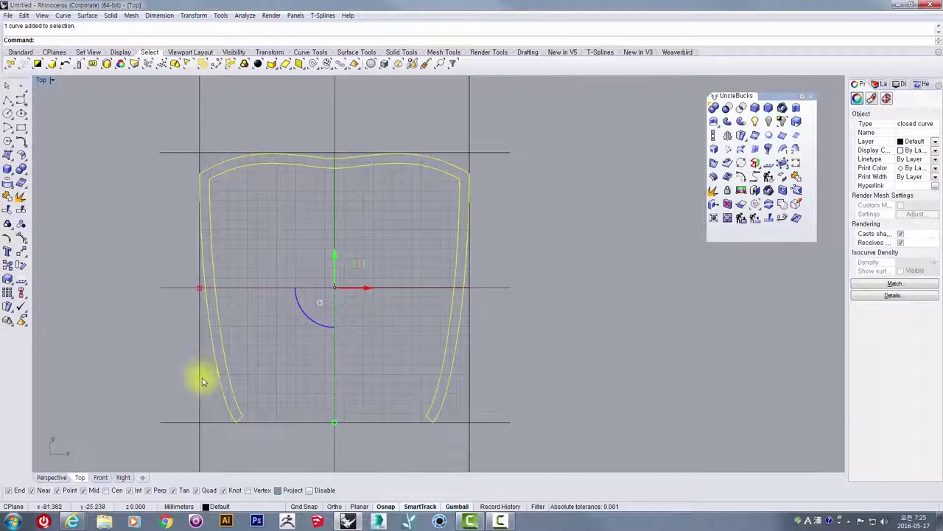
right_drag(274, 416, 240, 376)
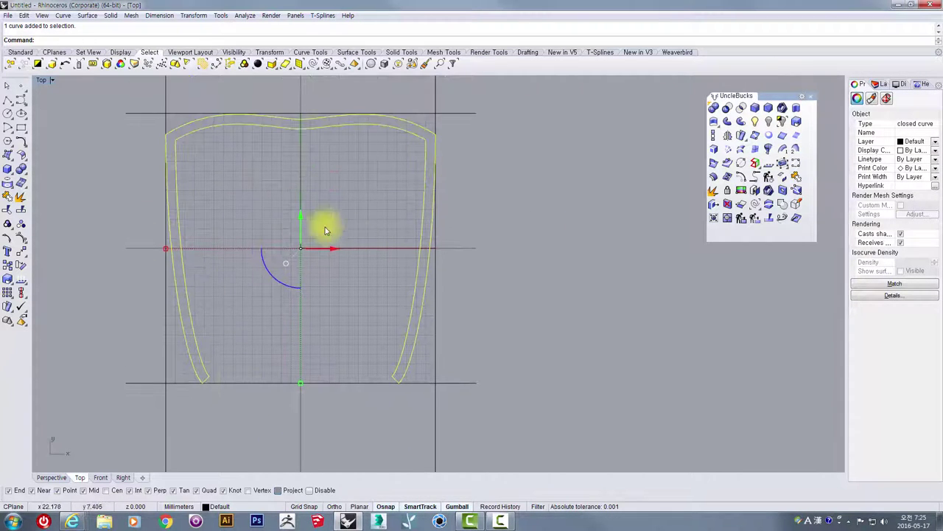
double_click(41, 81)
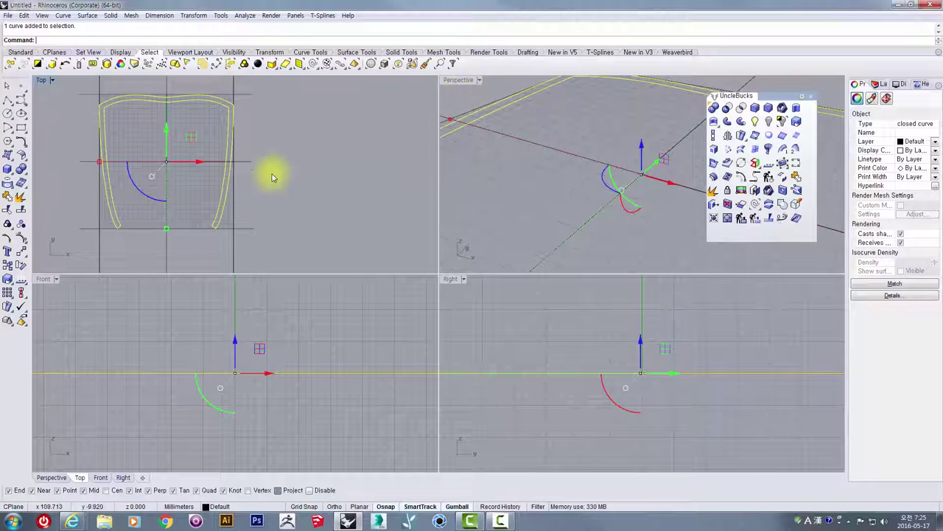
right_drag(274, 175, 396, 168)
mouse_move(492, 112)
right_down()
mouse_move(522, 204)
mouse_move(571, 158)
mouse_move(558, 204)
mouse_move(473, 111)
right_up()
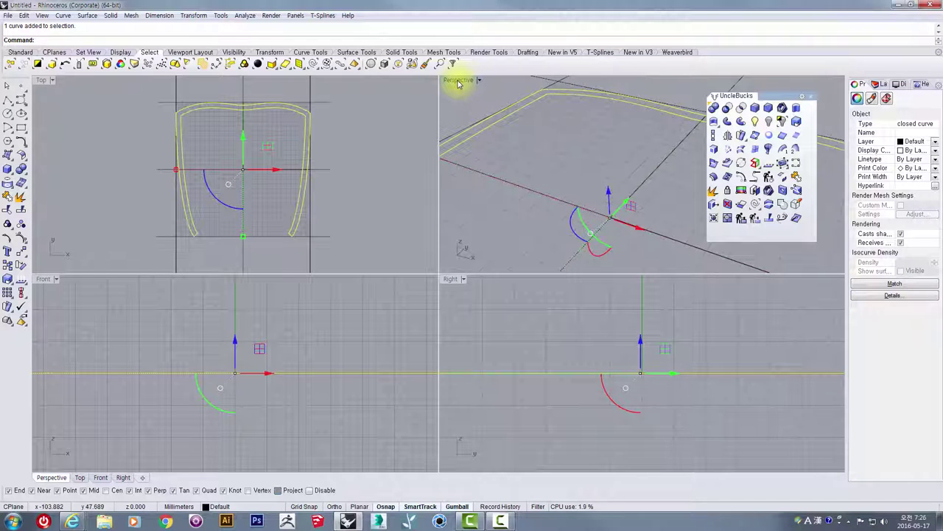
key(Delete)
click(458, 81)
double_click(458, 81)
right_drag(333, 174, 468, 217)
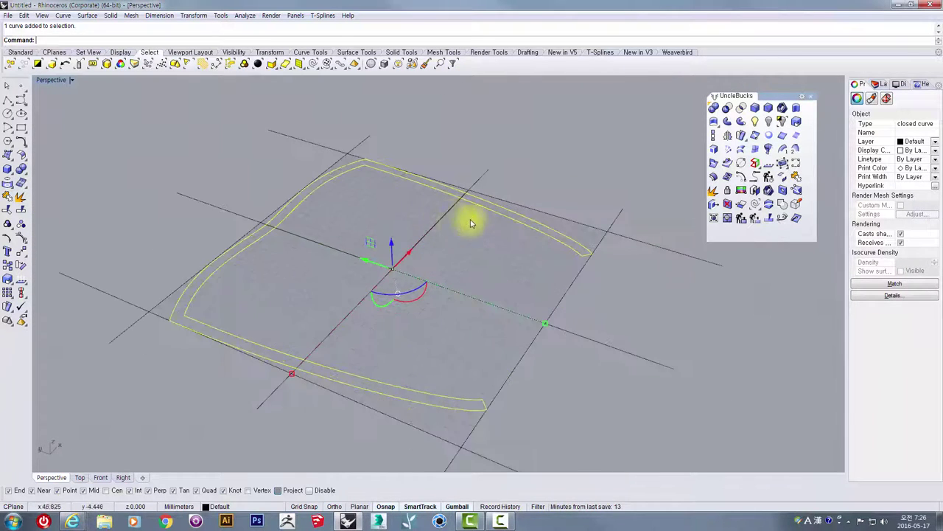
right_drag(495, 249, 562, 203)
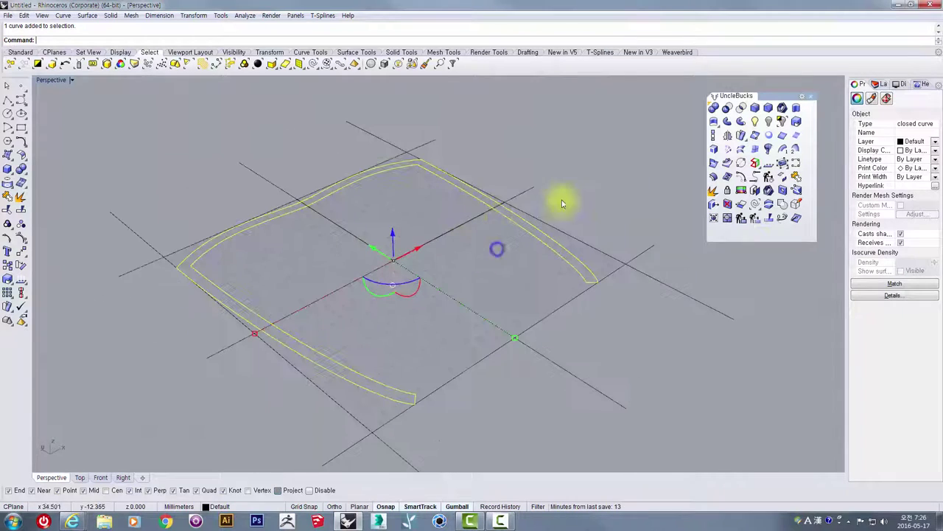
click(798, 108)
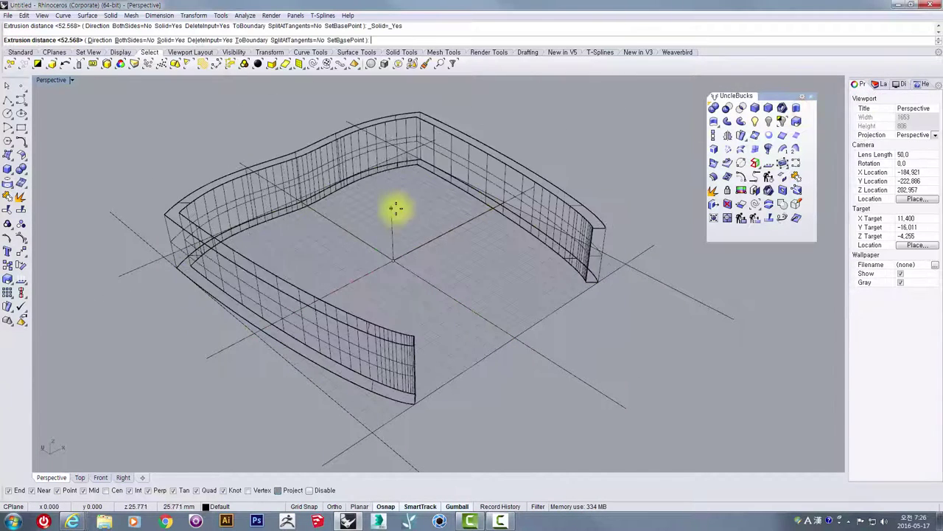
shift+right_drag(409, 170, 260, 305)
key(Escape)
right_drag(339, 307, 380, 271)
Extrude the closed outline curve 40 mm upward as a solid.
click(800, 112)
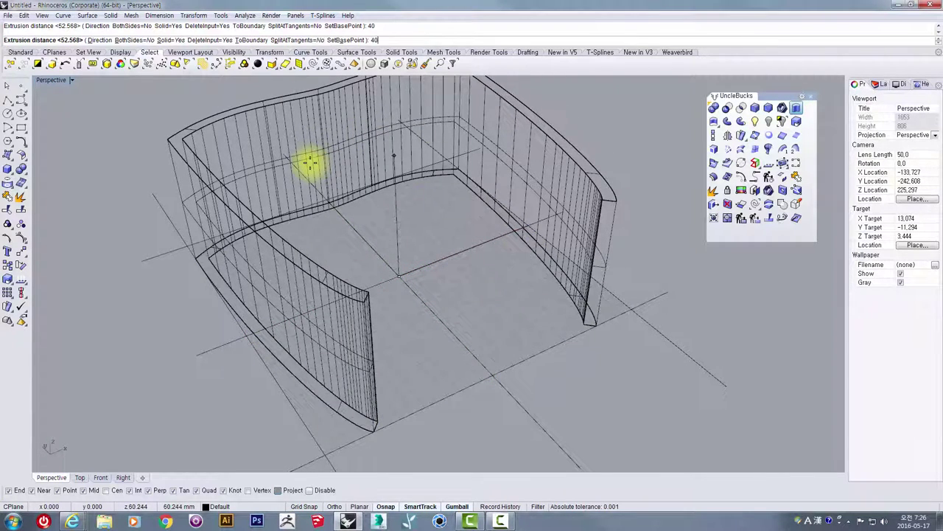
text(40)
key(Return)
Switch the Perspective viewport to shaded display and view the extruded wall from another angle.
right_drag(312, 175, 188, 145)
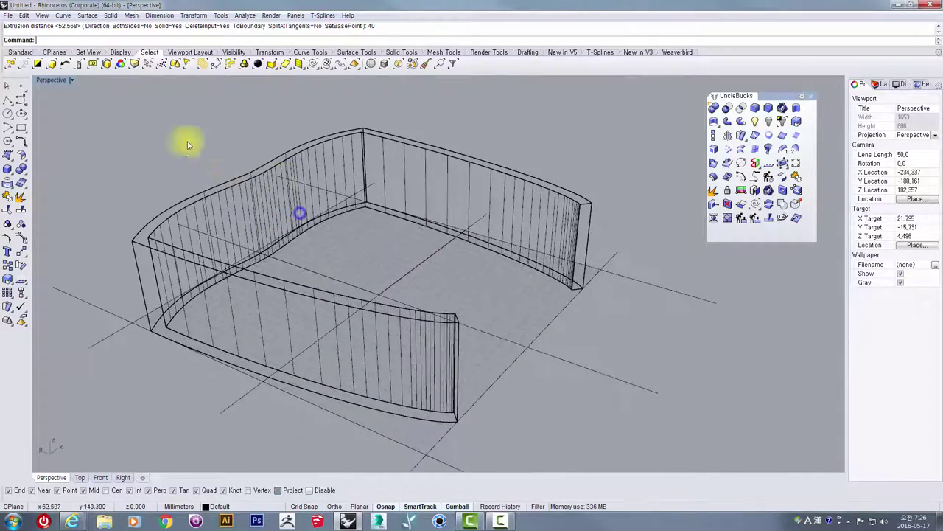
click(14, 53)
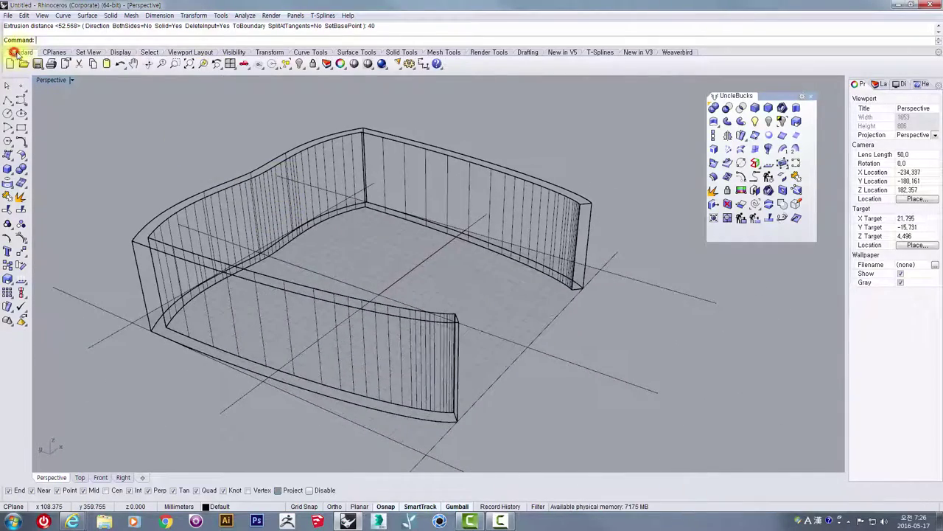
click(368, 65)
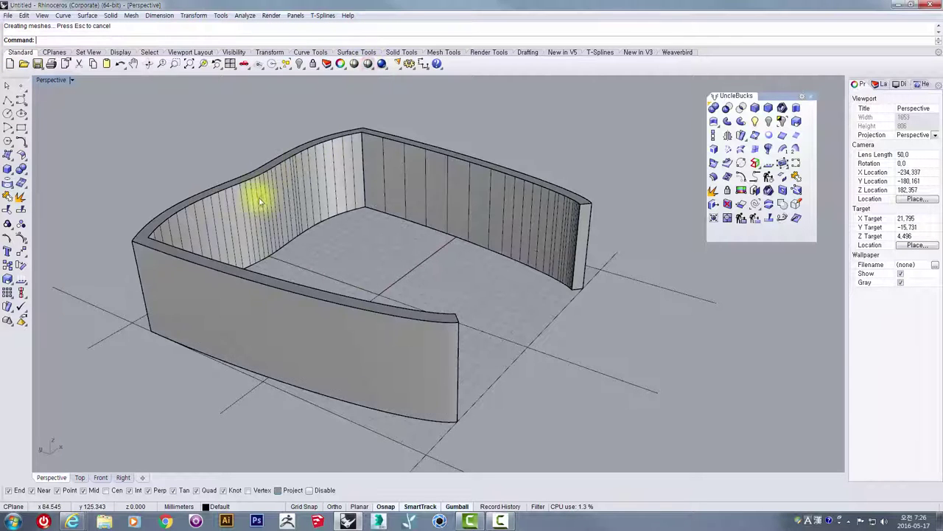
mouse_move(251, 196)
right_down()
mouse_move(219, 191)
mouse_move(204, 169)
mouse_move(489, 169)
mouse_move(467, 213)
mouse_move(396, 198)
mouse_move(310, 210)
right_up()
Return to the four-viewport layout, select the extruded wall, and frame it in the Front and Right viewports.
double_click(46, 80)
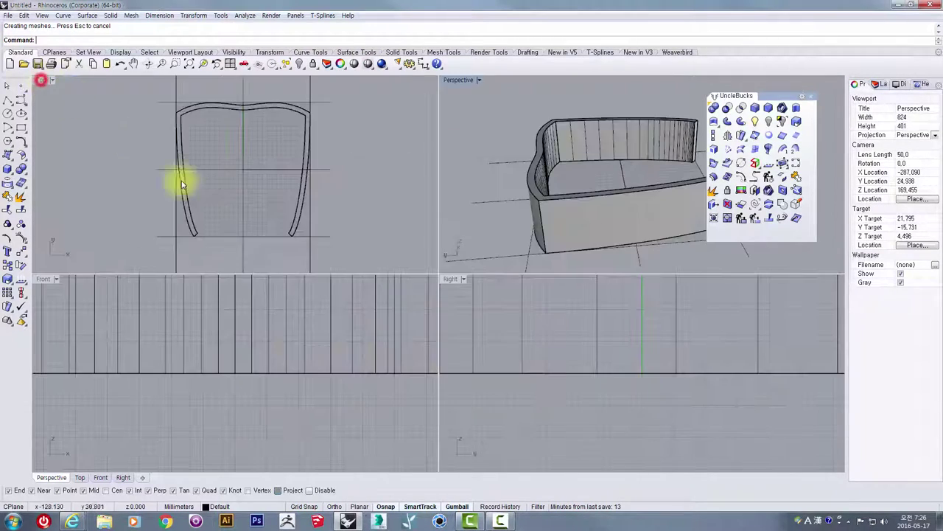
scroll(263, 362, down, 5)
click(295, 228)
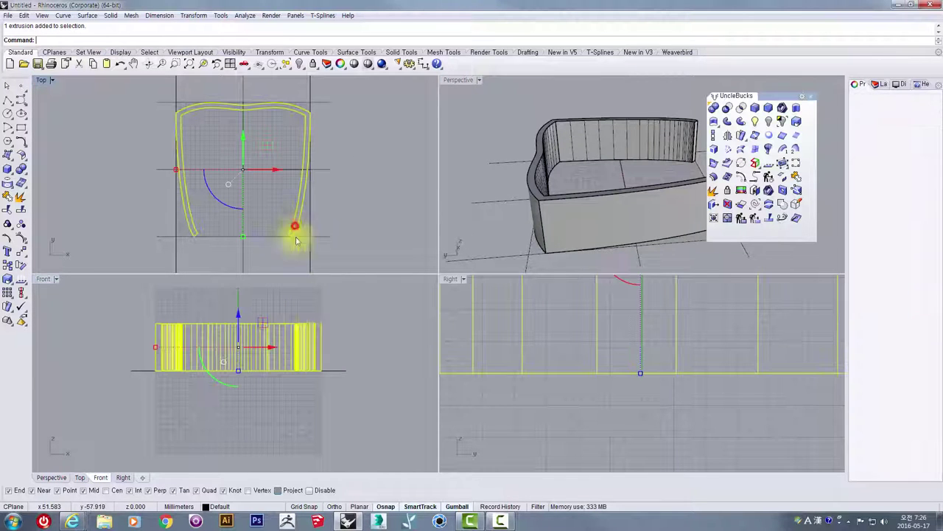
right_drag(352, 337, 238, 345)
right_drag(529, 340, 522, 379)
scroll(522, 378, down, 4)
scroll(577, 368, down, 12)
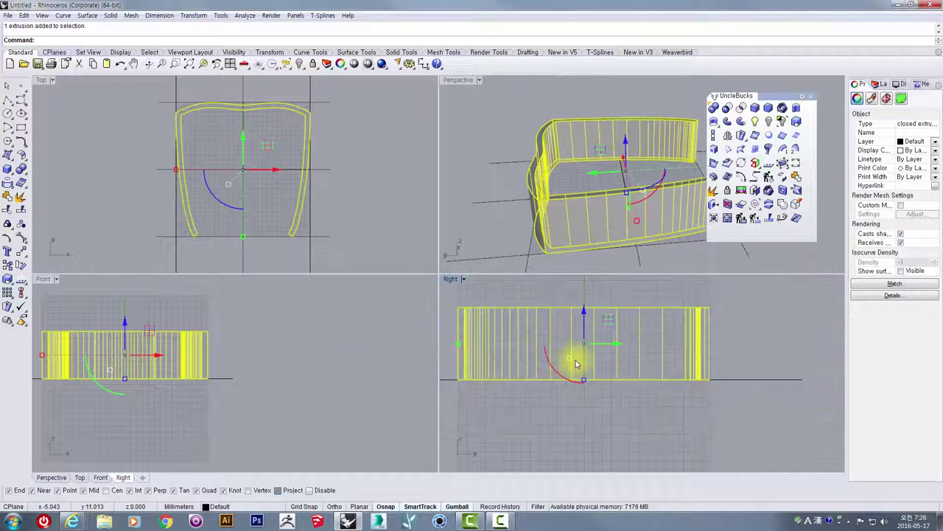
scroll(583, 343, up, 7)
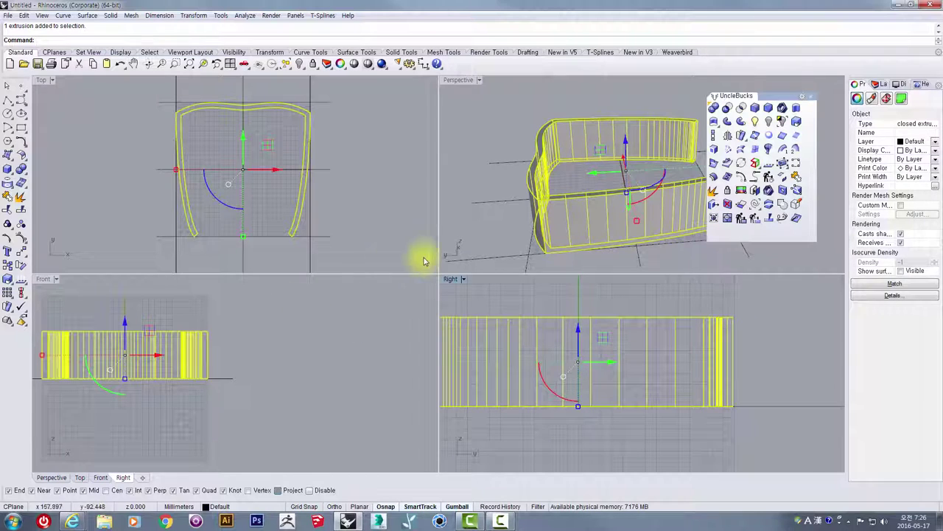
right_drag(565, 328, 599, 352)
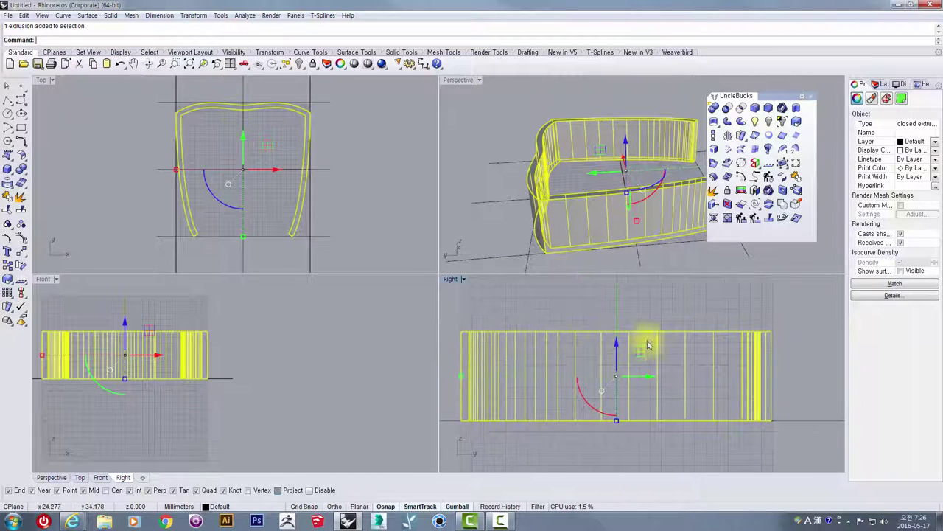
scroll(504, 369, up, 2)
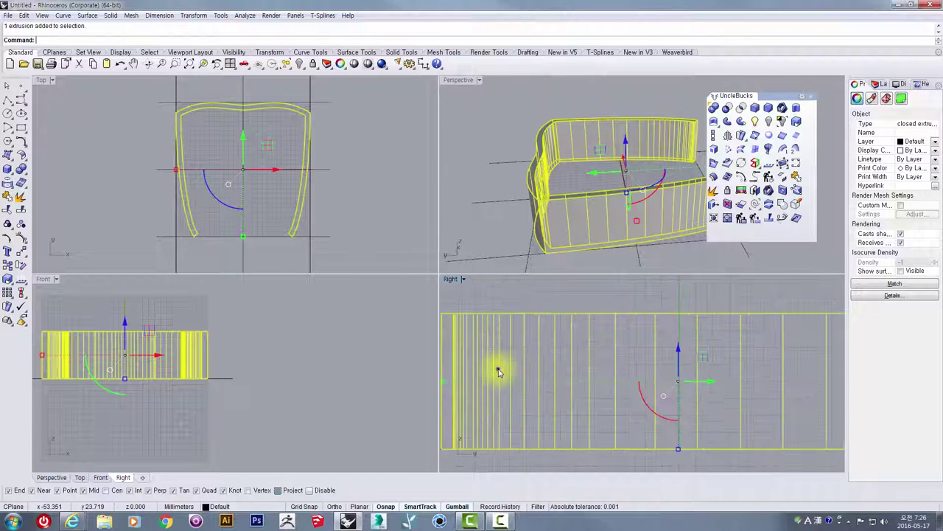
right_drag(499, 369, 547, 359)
click(544, 352)
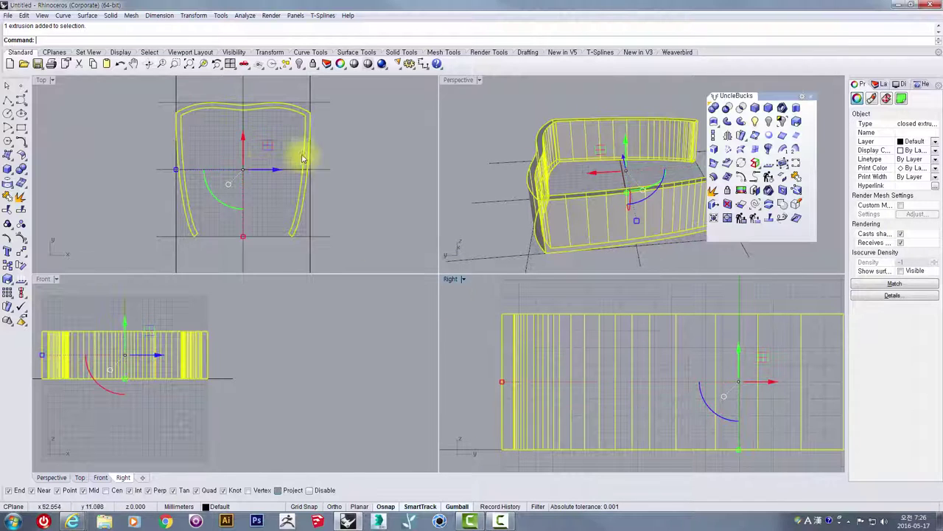
In the maximized Right viewport, draw a 45° diagonal guide line from the base line outside the wall's open end to above the wall.
click(9, 101)
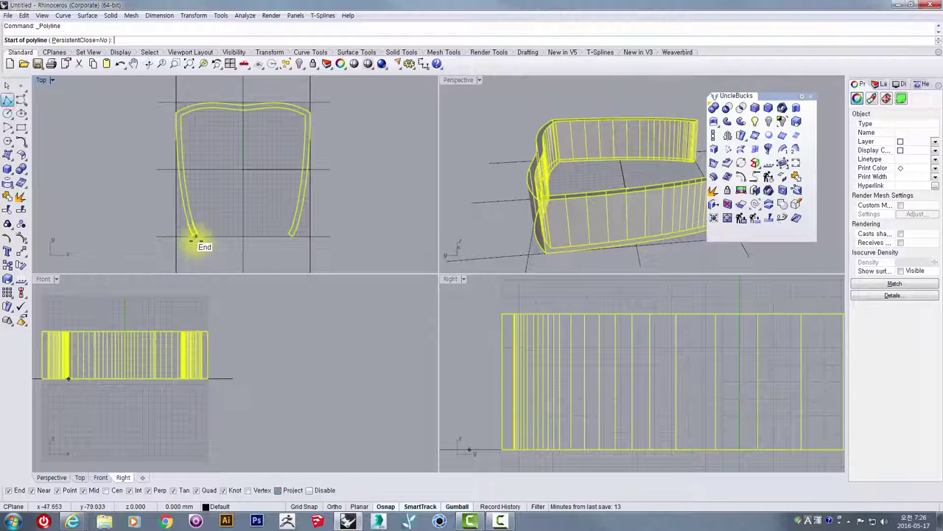
right_drag(753, 404, 539, 393)
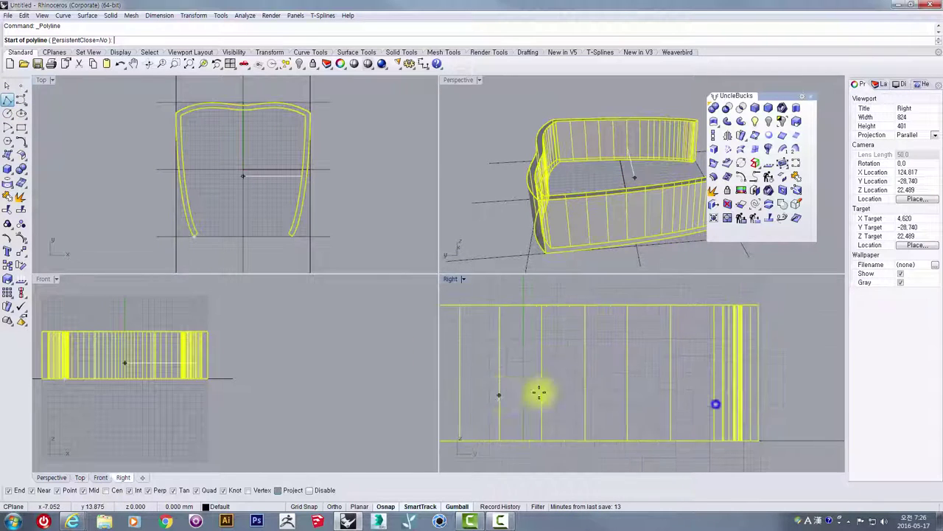
scroll(584, 392, down, 6)
double_click(451, 280)
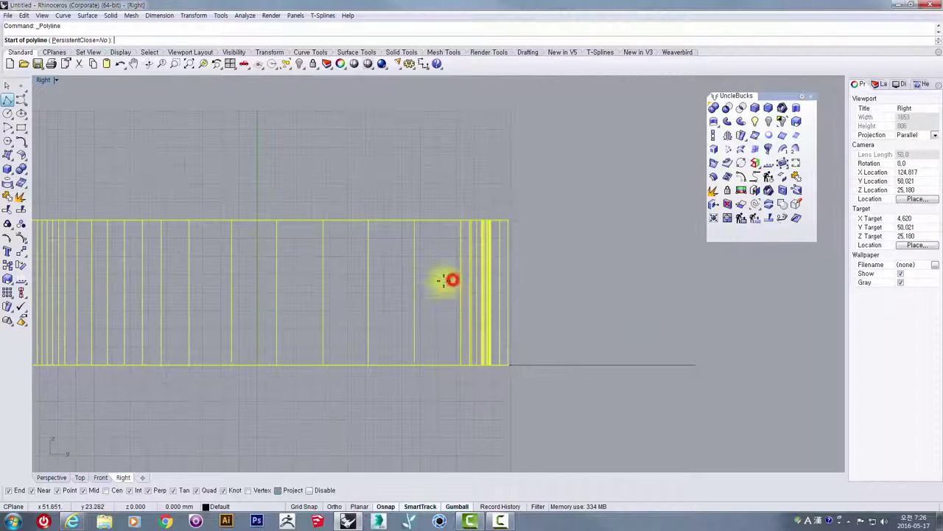
scroll(590, 288, down, 6)
right_drag(466, 287, 524, 299)
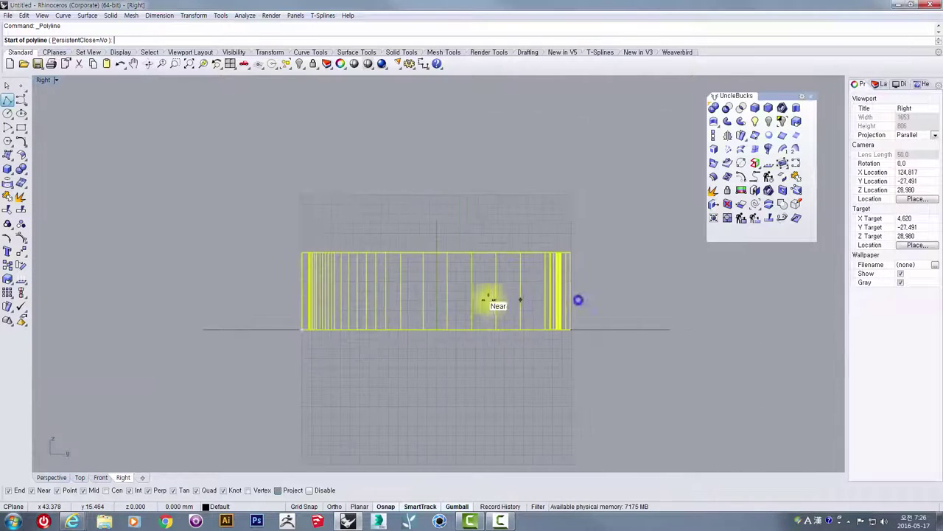
scroll(282, 292, up, 4)
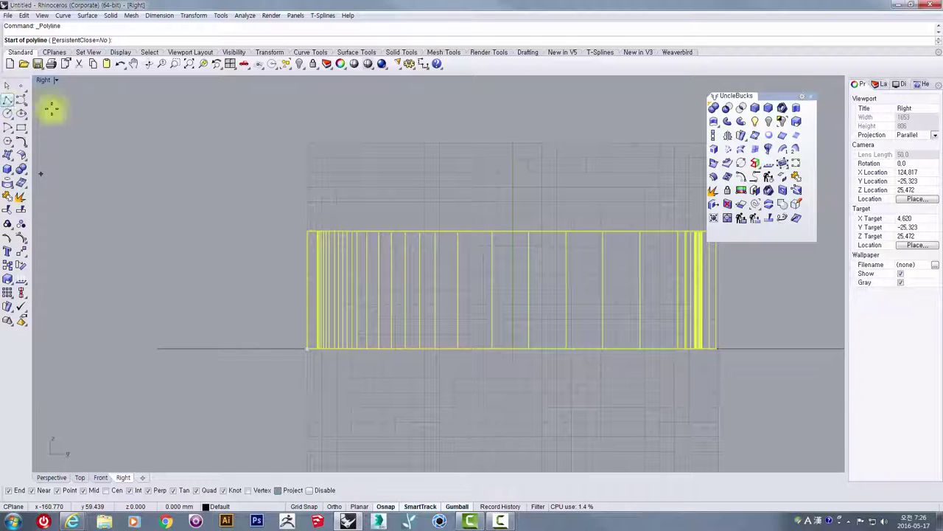
right_drag(503, 232, 295, 238)
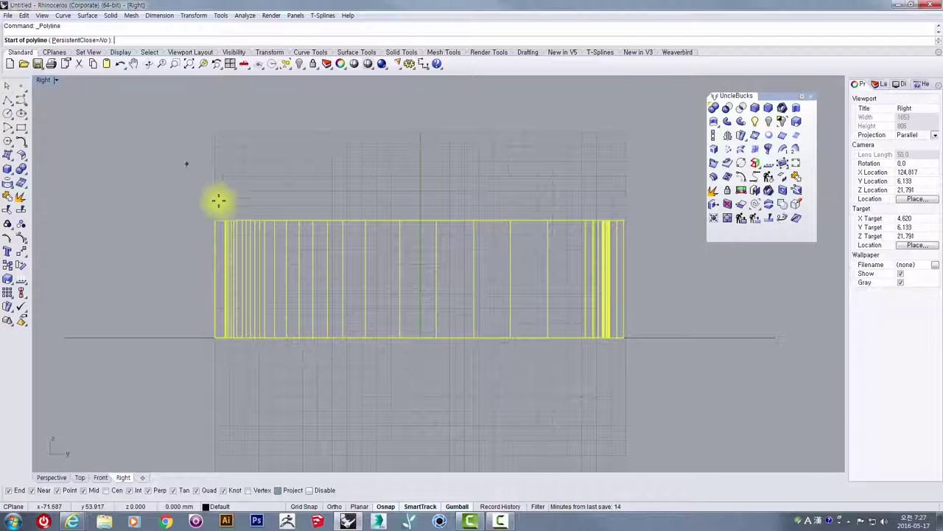
click(172, 337)
click(327, 182)
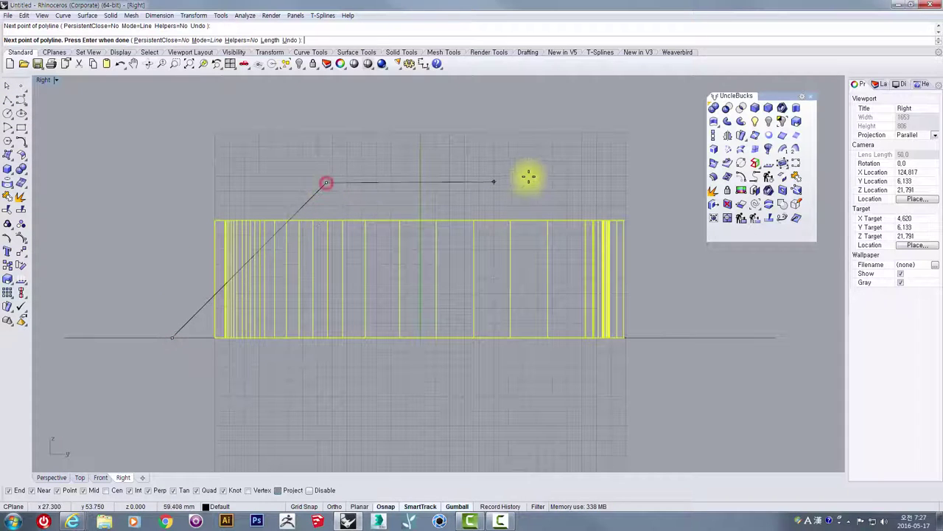
key(Return)
key(Return)
Draw a horizontal guide line about 36 mm above the base, extending past both ends of the wall.
click(666, 231)
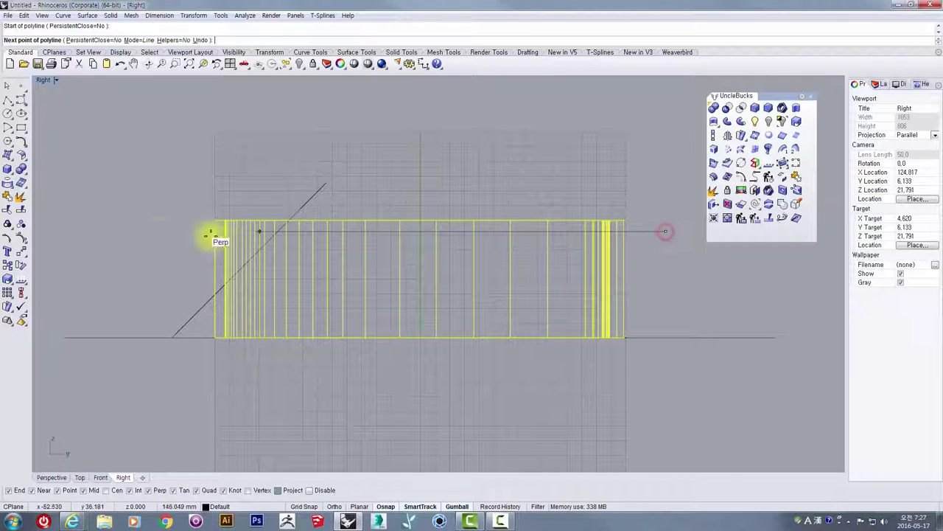
click(142, 232)
right_click(246, 362)
Draw an open trapezoidal guide polyline with its horizontal segment about 30 mm above the base and both slanted ends extending below the wall.
right_click(210, 375)
click(184, 398)
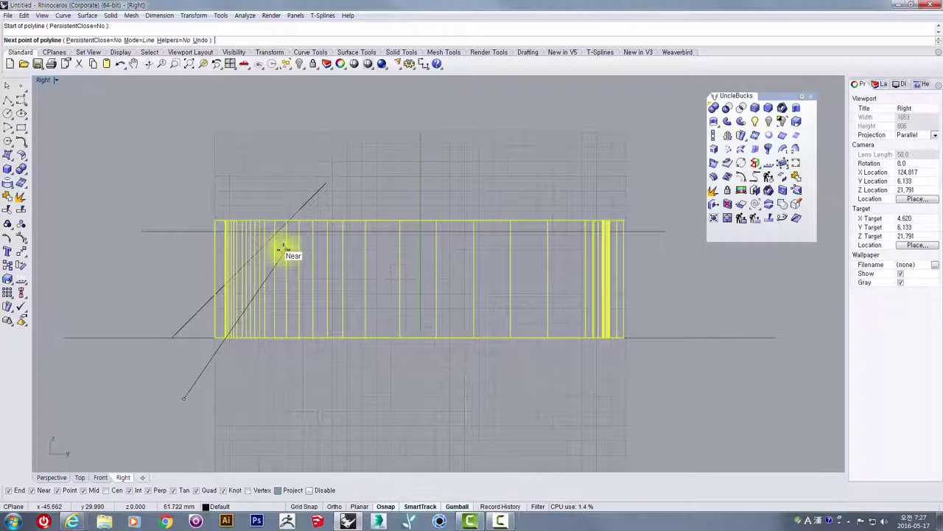
click(284, 249)
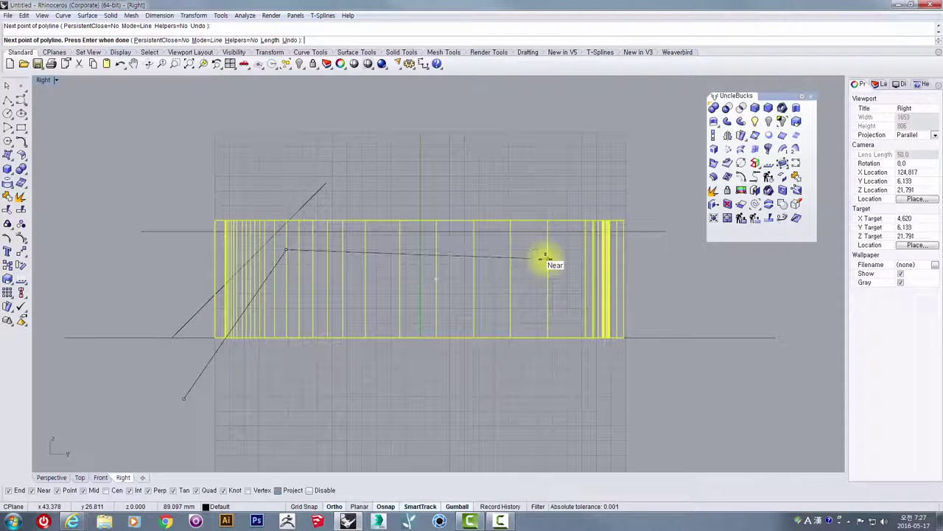
click(530, 252)
click(500, 252)
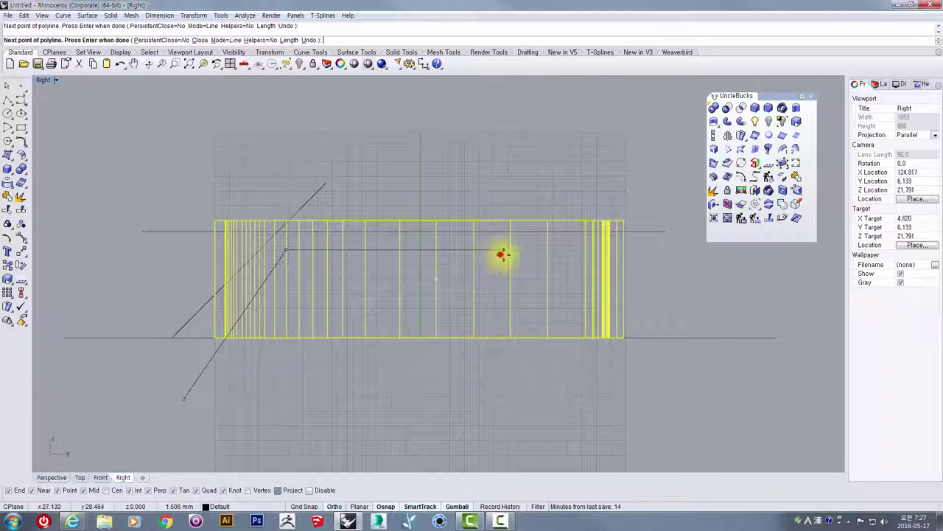
click(621, 377)
key(Return)
Select the trapezoidal guide polyline and move it down about 2.5 mm.
scroll(408, 206, down, 3)
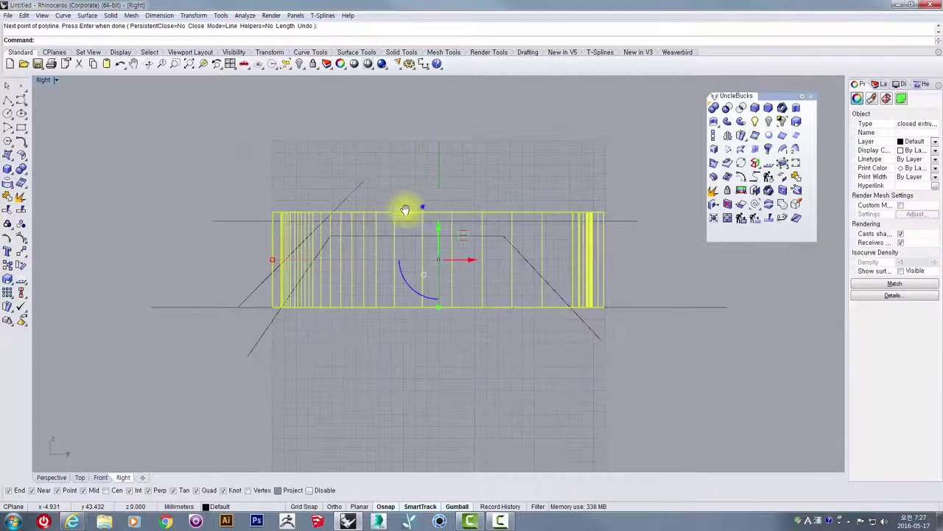
click(212, 226)
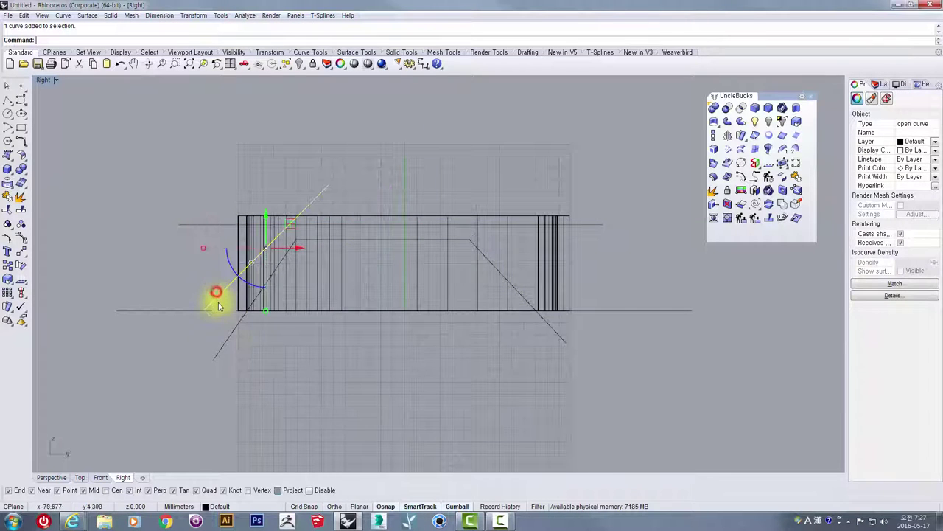
click(233, 339)
drag(390, 280, 403, 200)
click(413, 161)
right_drag(401, 207, 370, 220)
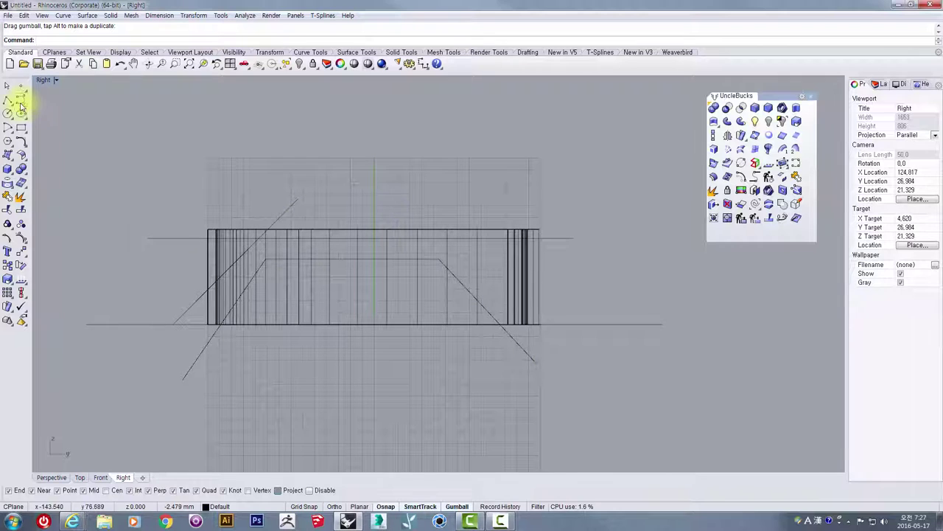
Start a degree-3 control point curve on the diagonal guide and bend it onto the horizontal guide at their intersection.
scroll(183, 234, up, 2)
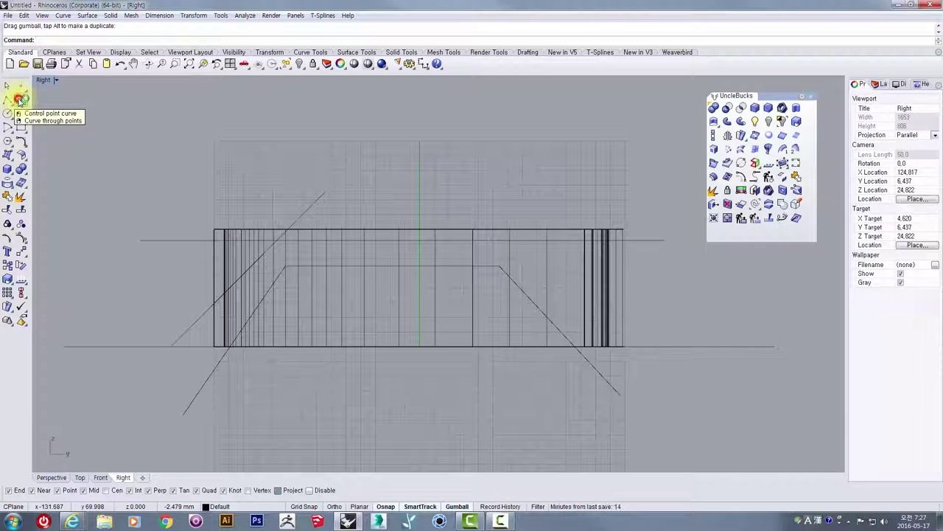
click(20, 102)
click(21, 101)
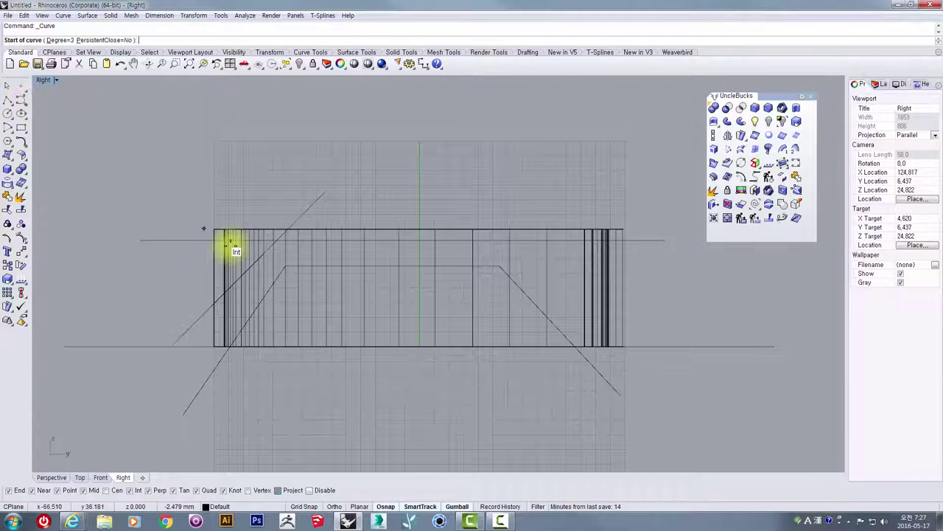
scroll(232, 266, up, 3)
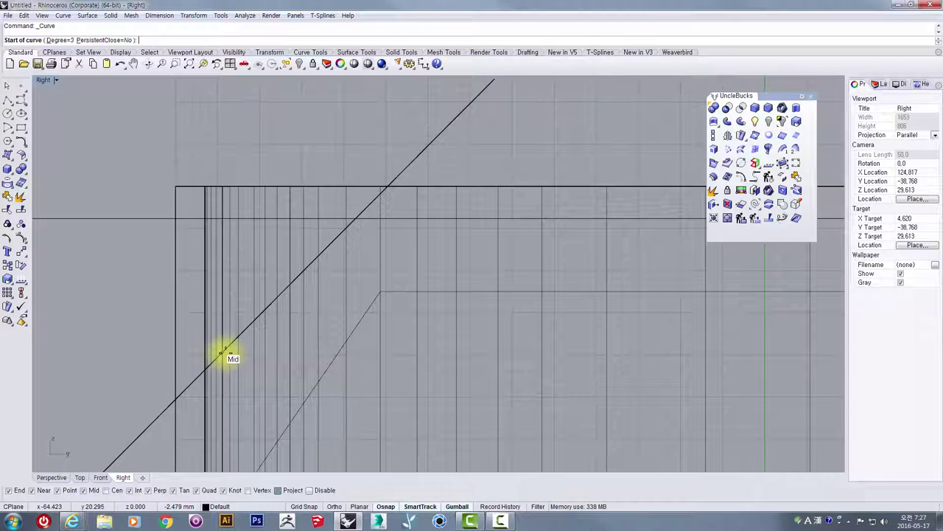
right_drag(295, 400, 263, 280)
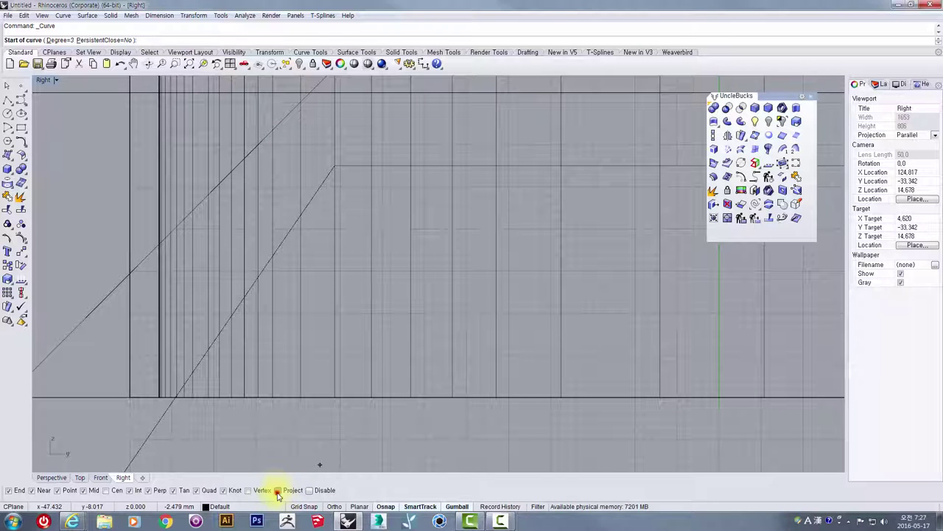
right_drag(226, 252, 185, 280)
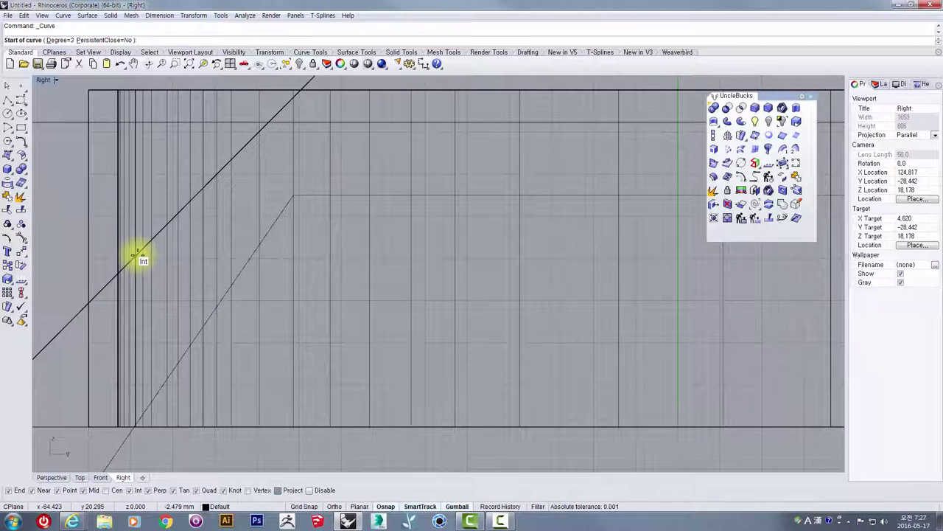
click(136, 255)
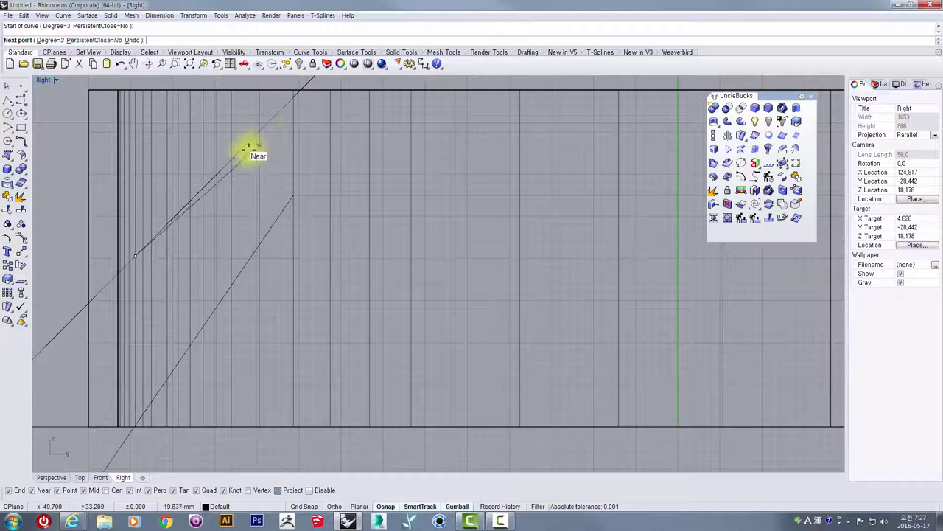
click(238, 153)
click(271, 123)
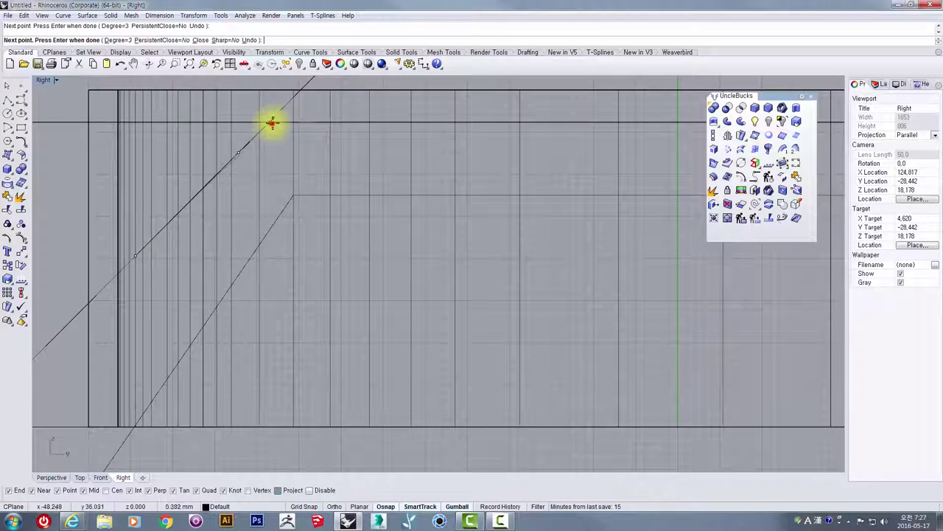
click(331, 122)
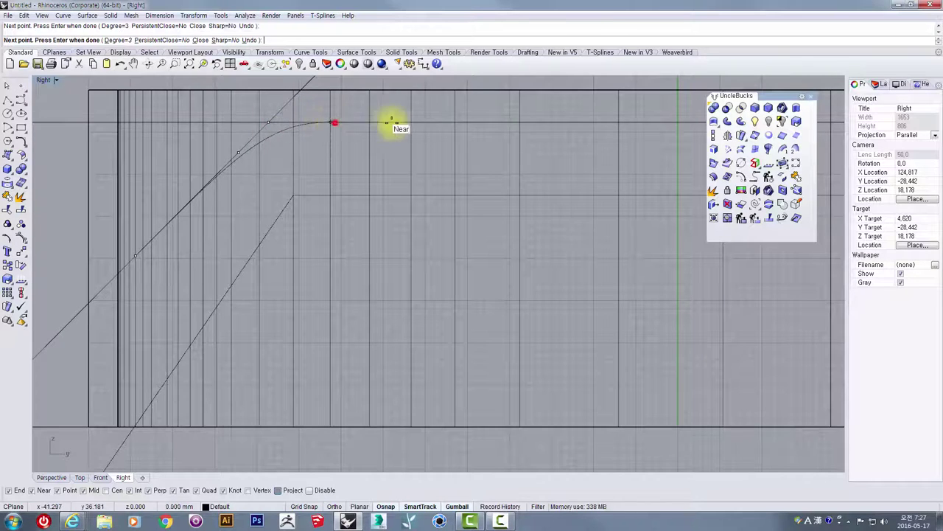
Continue the curve with three control points along the horizontal guide toward the wall's closed end.
right_drag(504, 121, 413, 160)
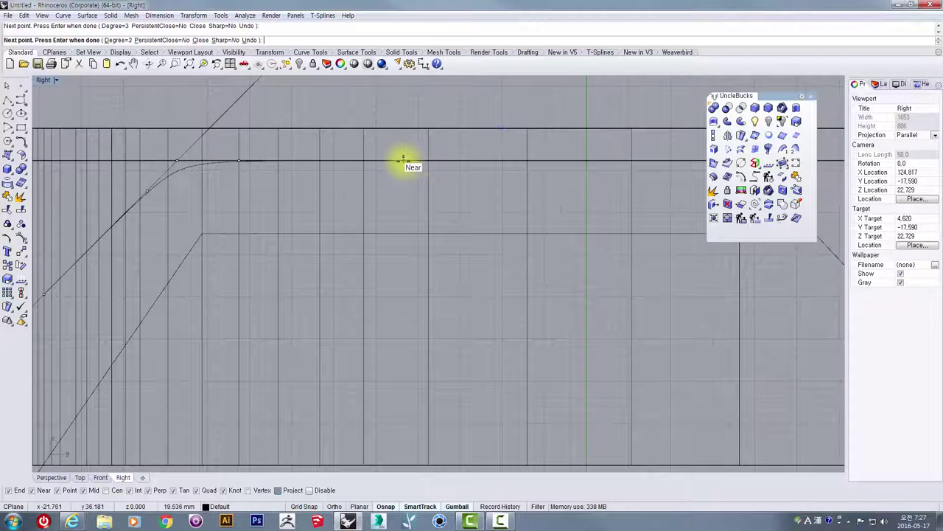
click(403, 159)
right_drag(527, 163, 347, 207)
click(466, 206)
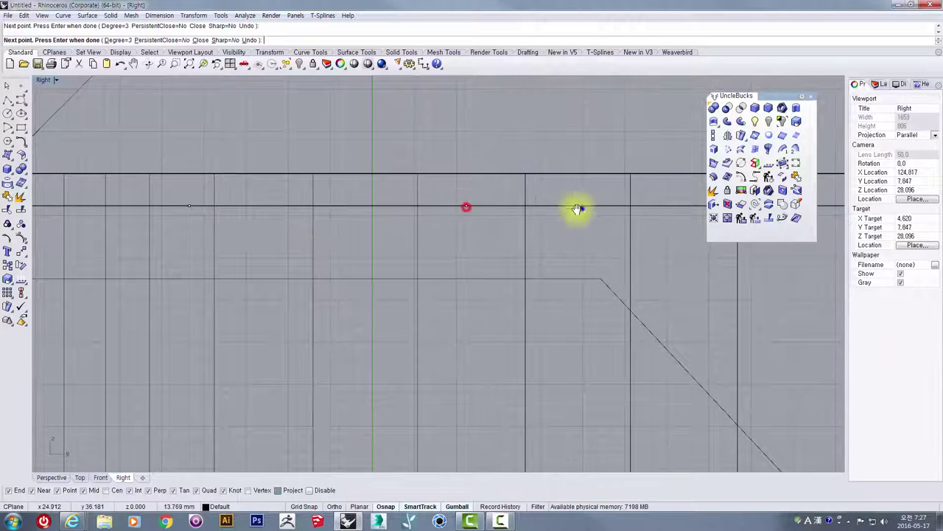
right_drag(577, 208, 315, 208)
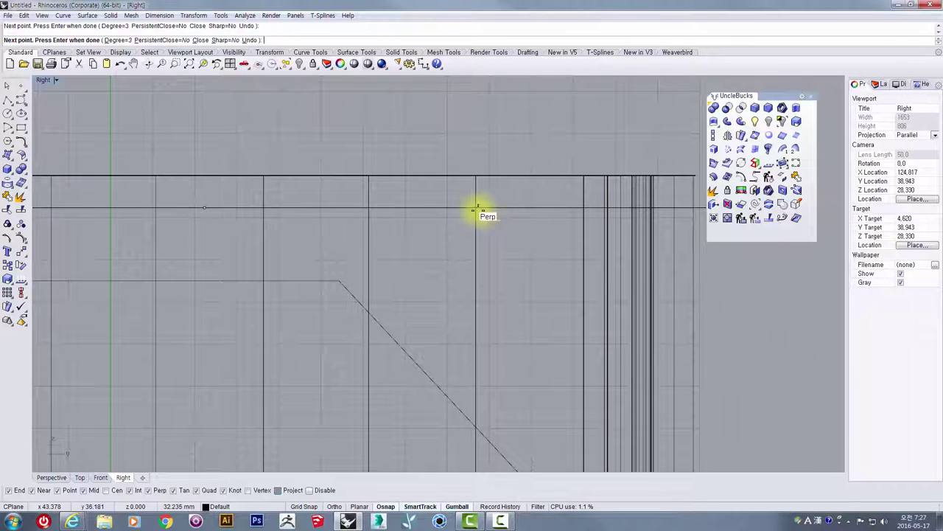
click(467, 208)
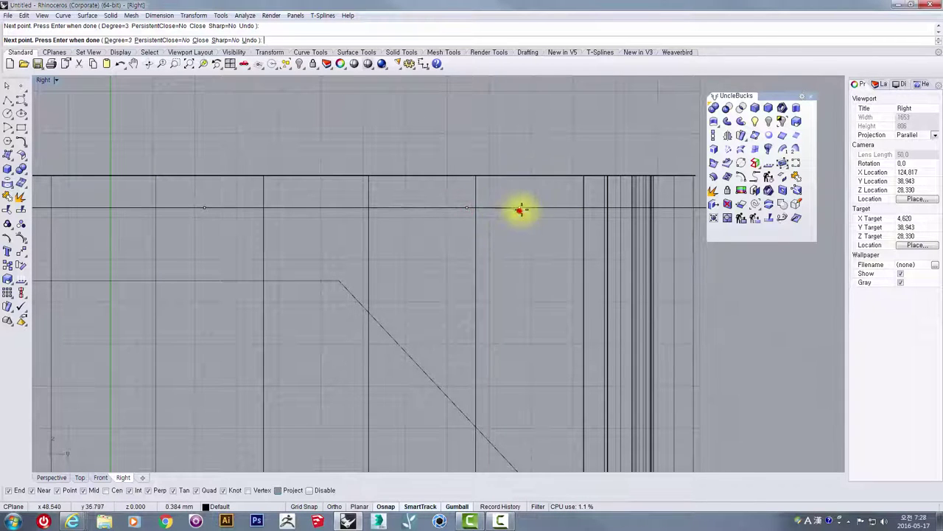
Turn the curve straight upward near the wall's closed end and carry it well above the wall's top edge.
click(519, 210)
click(522, 130)
scroll(531, 125, down, 5)
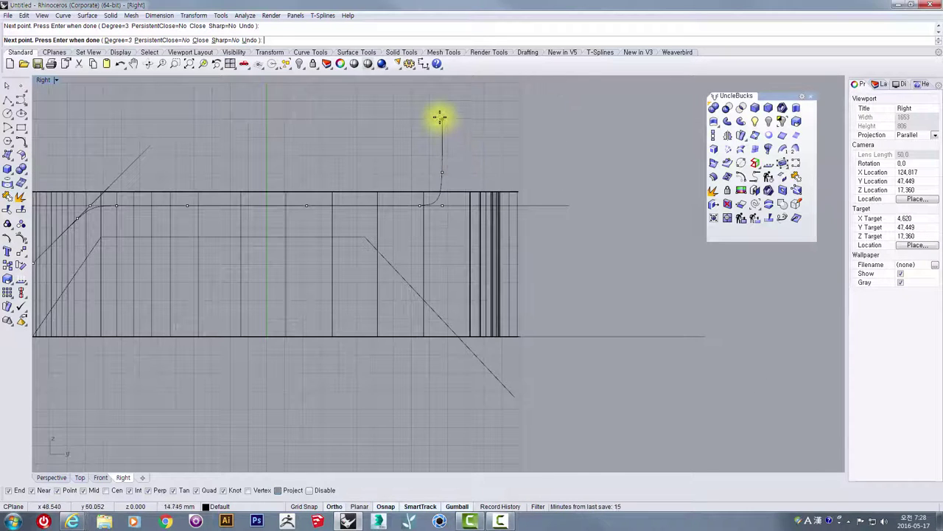
click(439, 110)
Try to carry the curve outward beyond the wall's closed end, and undo those control points.
right_drag(450, 99, 441, 144)
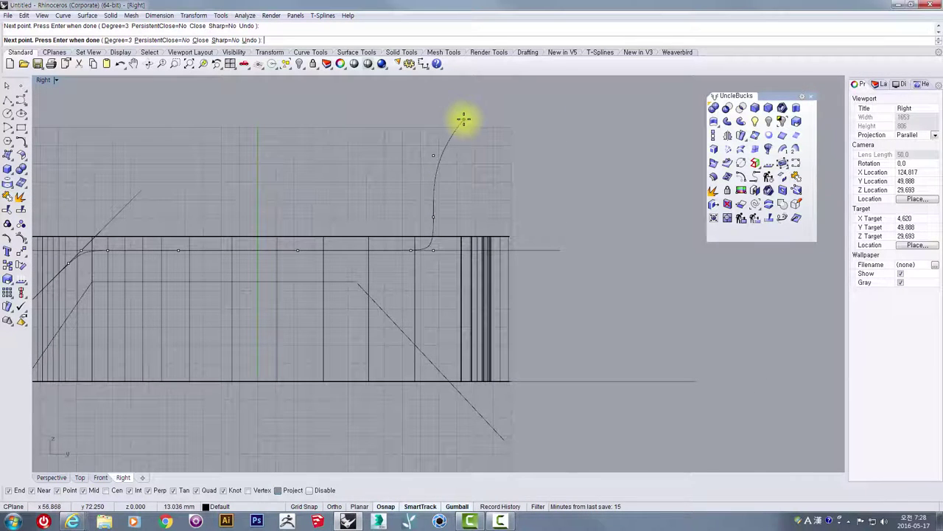
click(464, 118)
click(648, 196)
right_drag(689, 390, 640, 245)
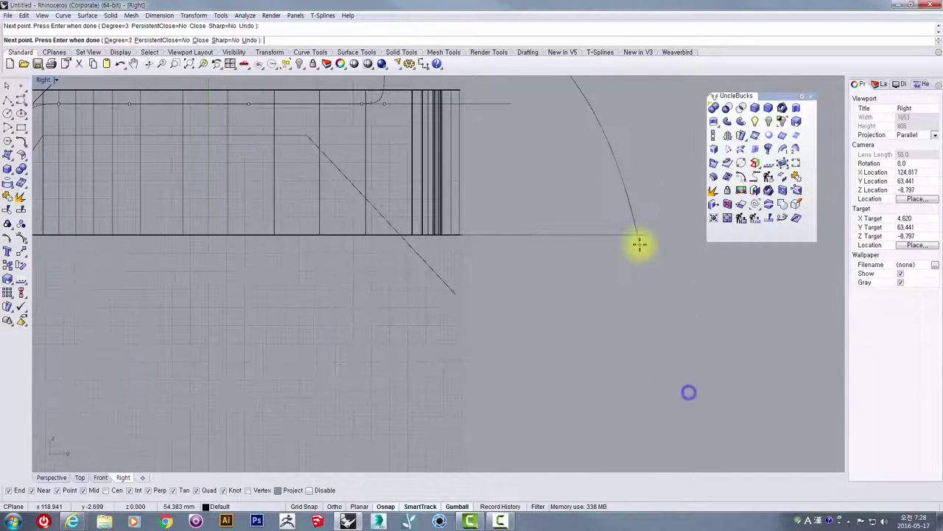
scroll(634, 236, down, 4)
right_drag(609, 204, 539, 331)
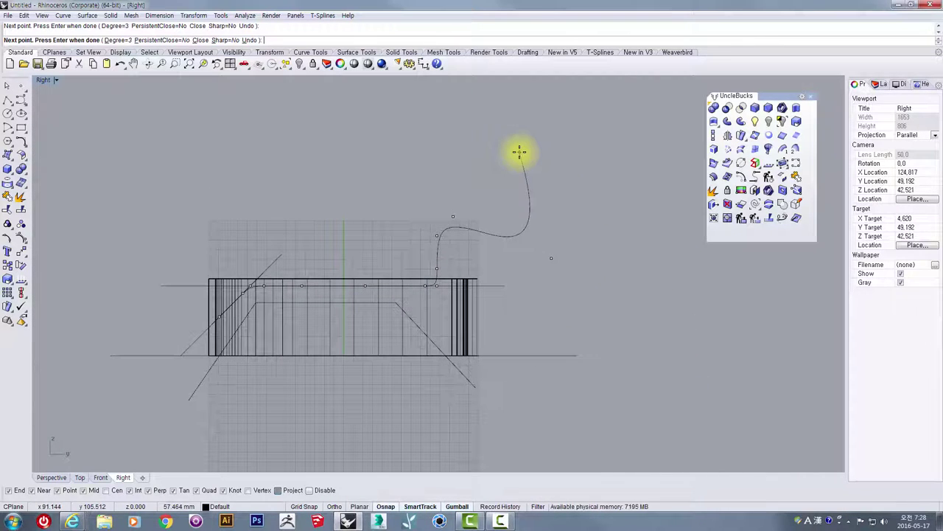
click(430, 119)
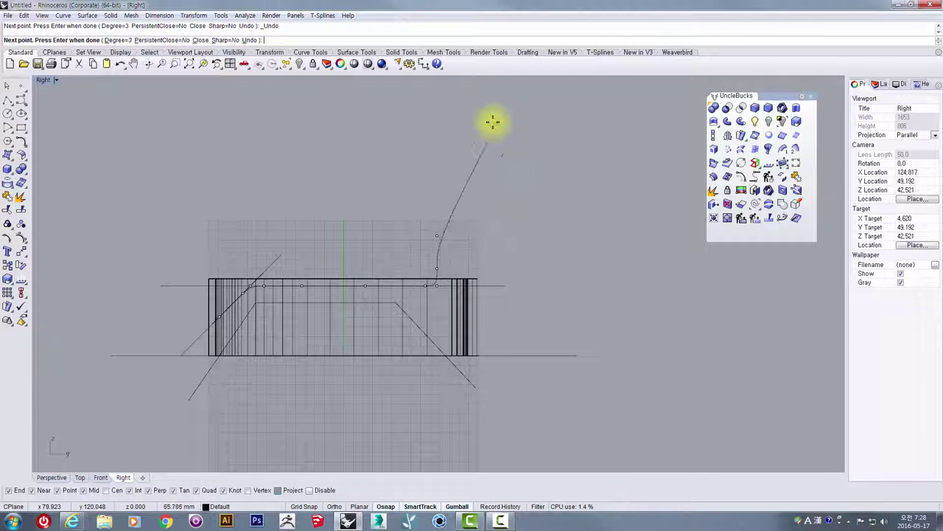
Loop the curve in a wide arc over the wall, around its open end and underneath it.
click(375, 130)
click(106, 155)
right_drag(80, 301, 143, 224)
click(116, 281)
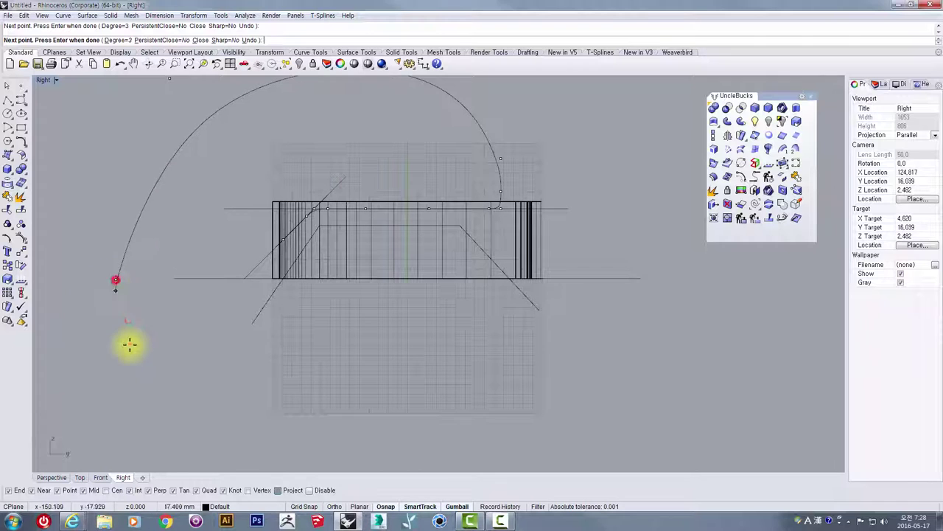
click(152, 395)
click(270, 440)
click(332, 398)
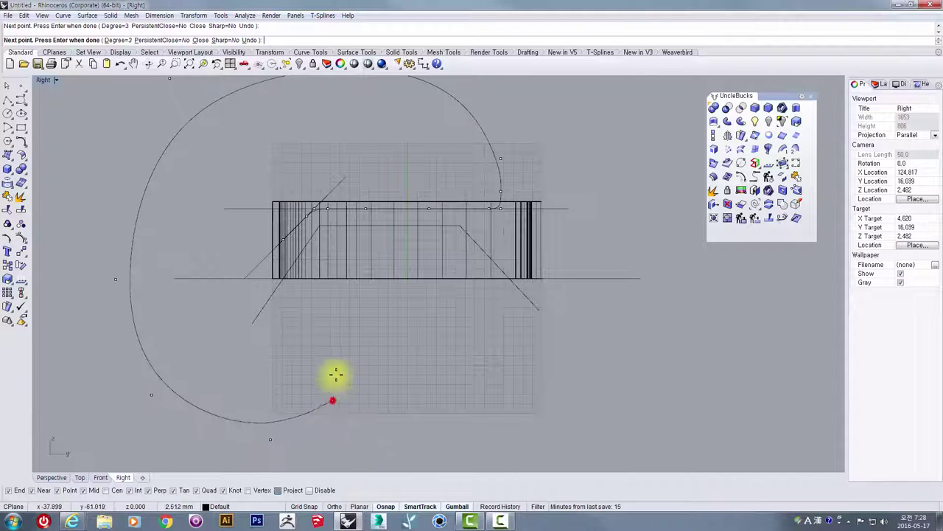
Carry the curve underneath the wall toward its closed end and bring it up along the slanted guide line there.
scroll(316, 347, up, 3)
scroll(286, 316, down, 2)
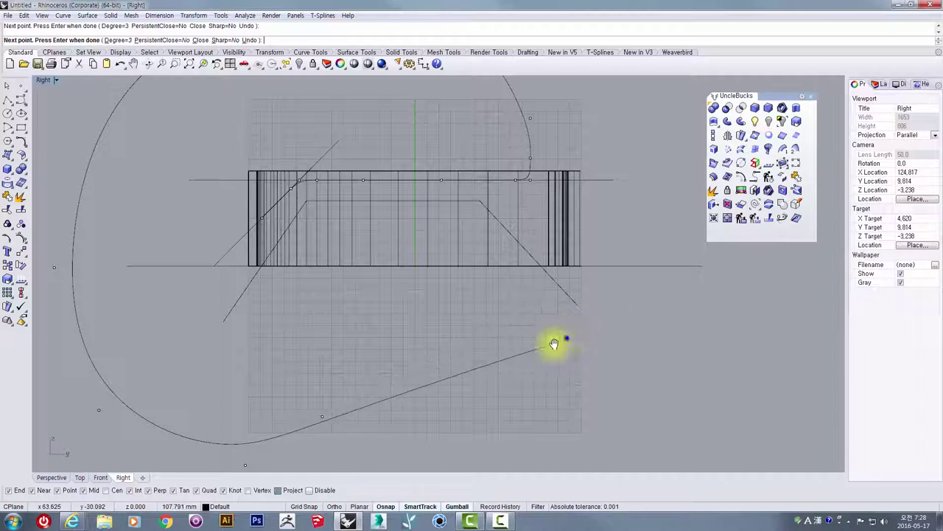
right_drag(554, 343, 484, 386)
click(479, 386)
scroll(472, 337, up, 2)
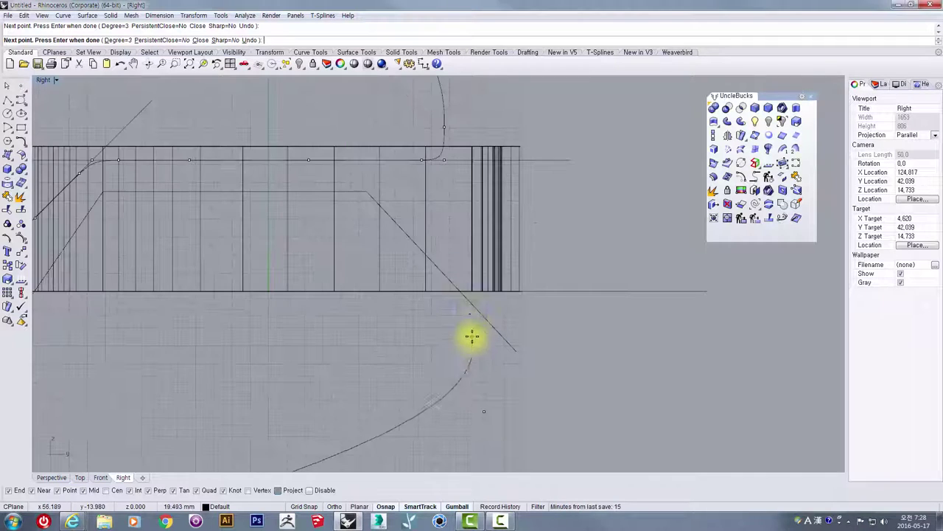
click(442, 266)
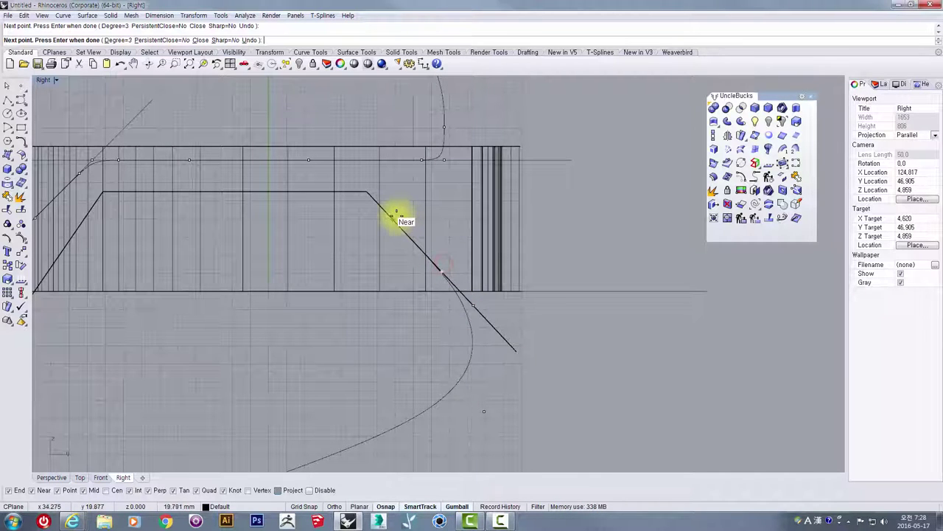
click(394, 217)
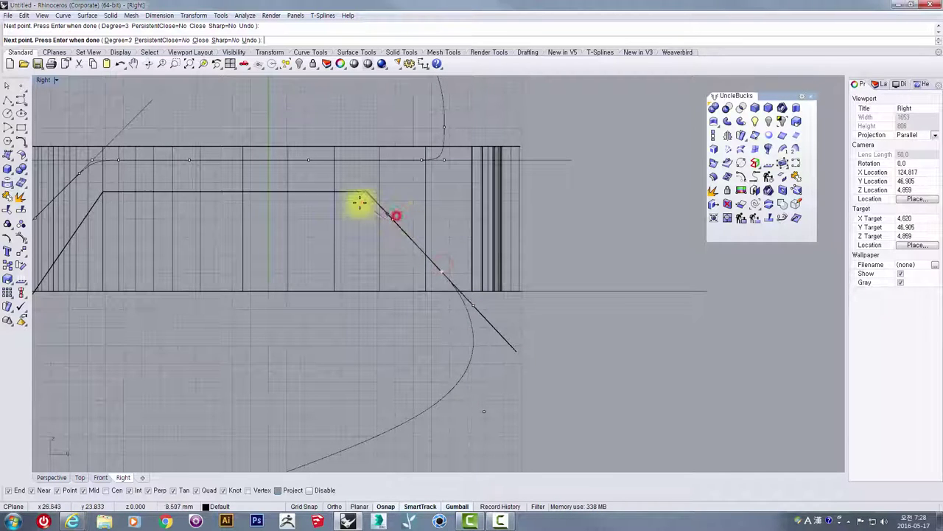
Continue the curve with four control points along the lower horizontal guide toward the wall's open end.
click(318, 191)
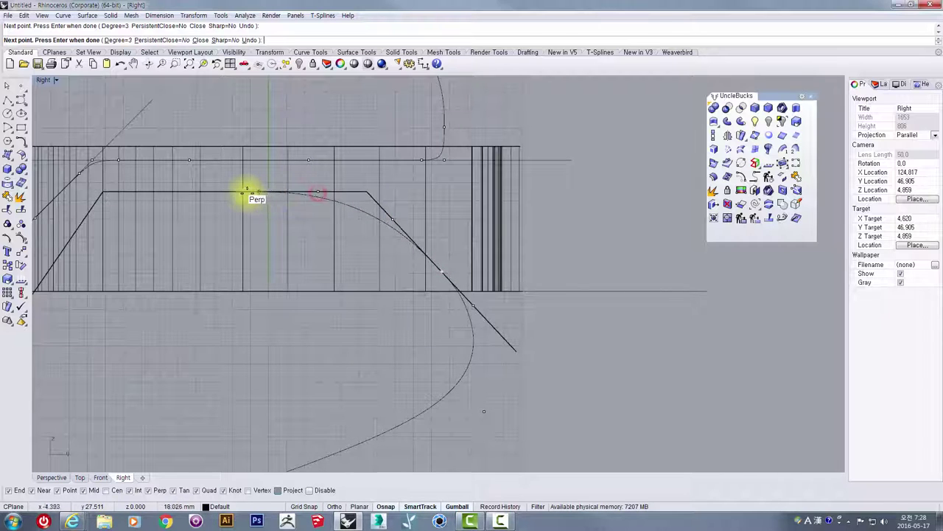
click(245, 193)
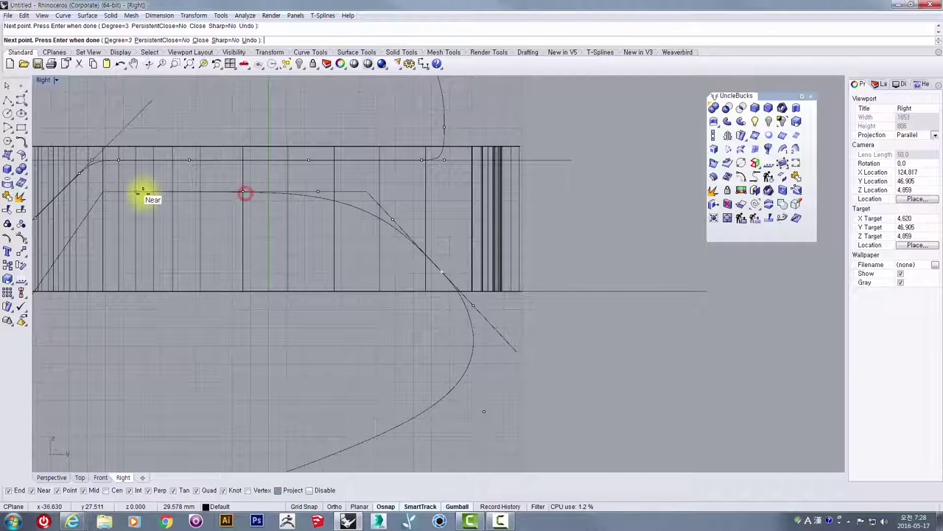
click(145, 191)
right_drag(122, 194, 302, 202)
scroll(288, 204, up, 3)
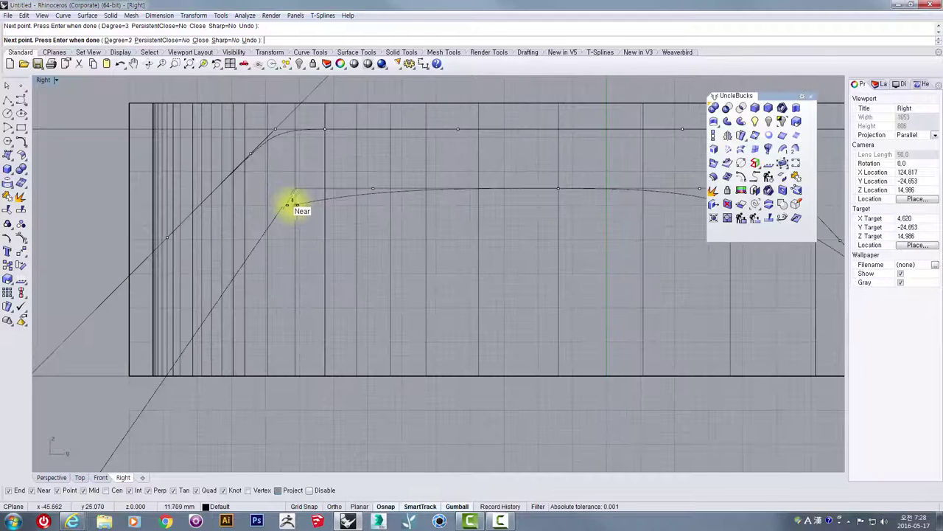
click(317, 190)
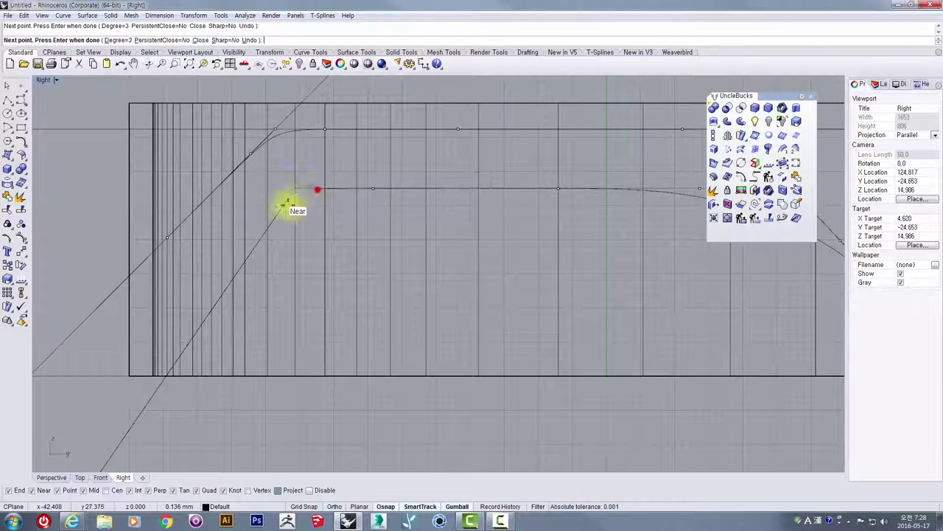
Take the curve down the inner slanted guide, return to the outer slanted guide, and close it at its start point.
click(280, 209)
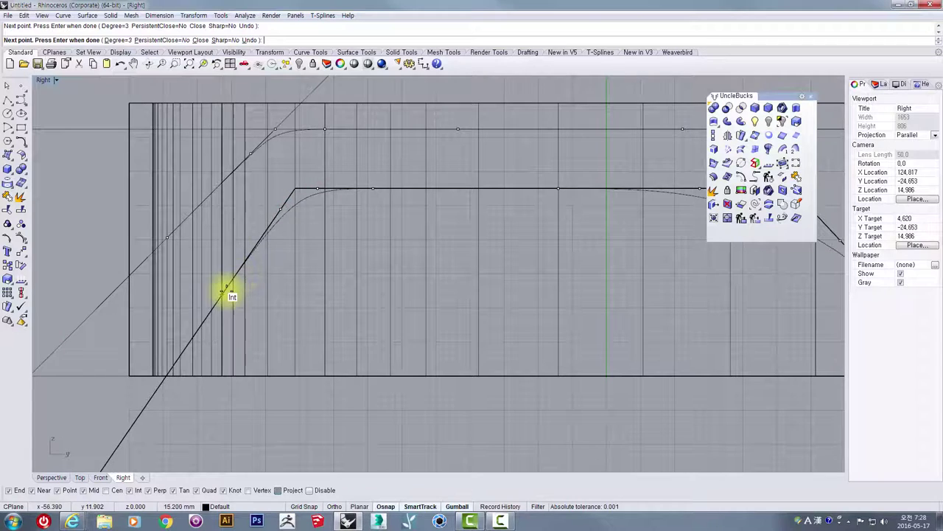
click(222, 295)
click(190, 344)
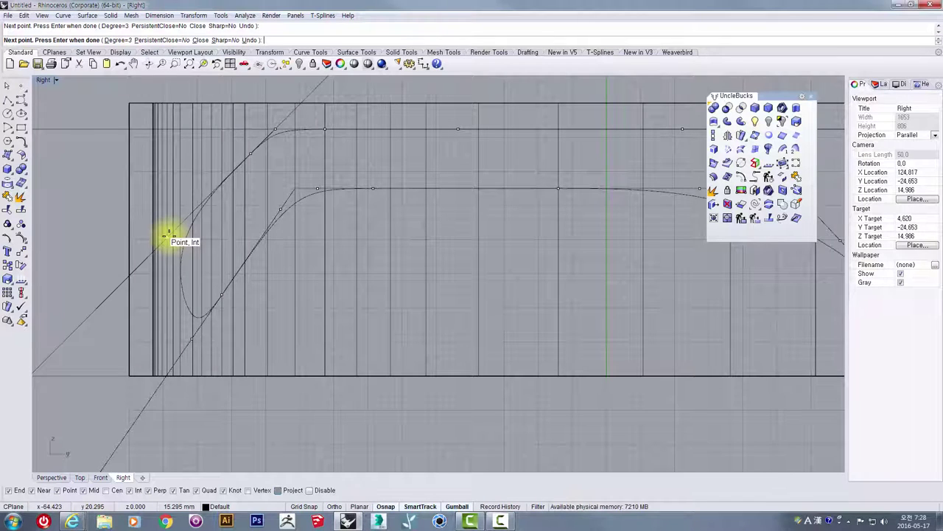
scroll(168, 236, up, 5)
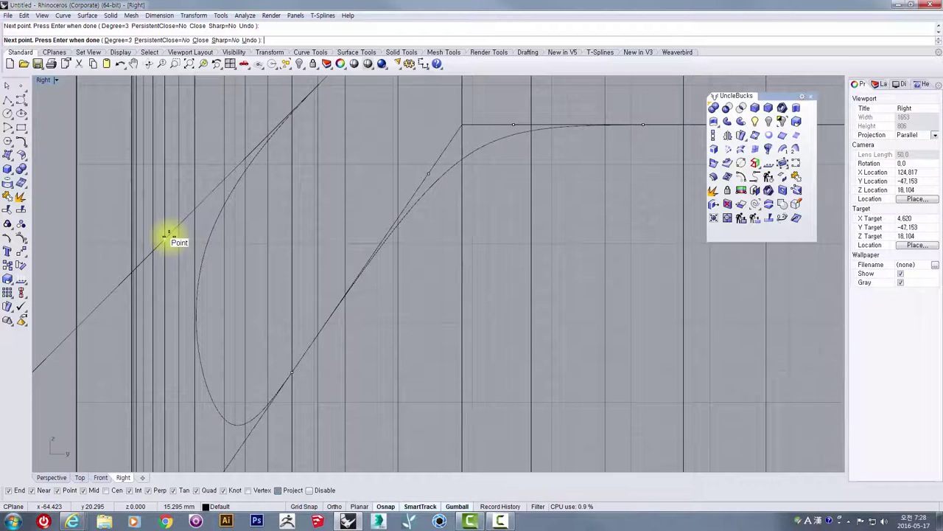
scroll(146, 262, up, 3)
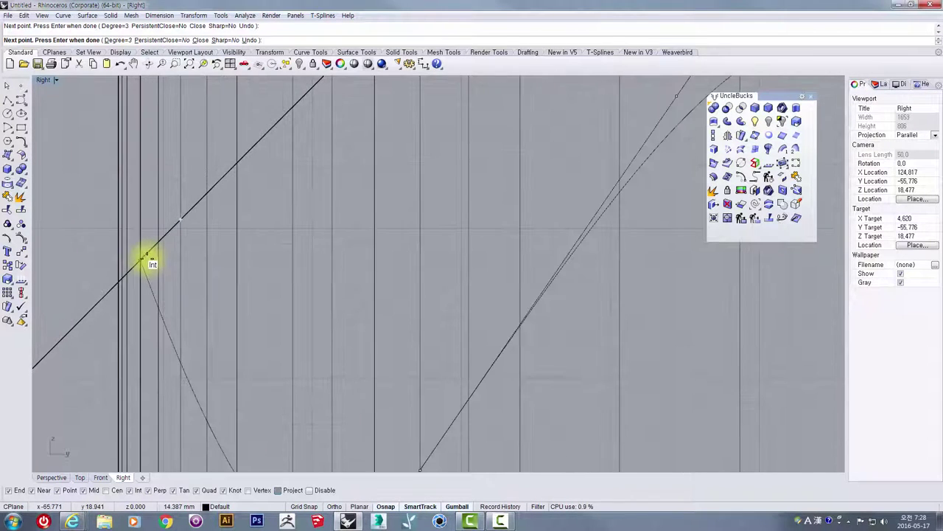
click(141, 259)
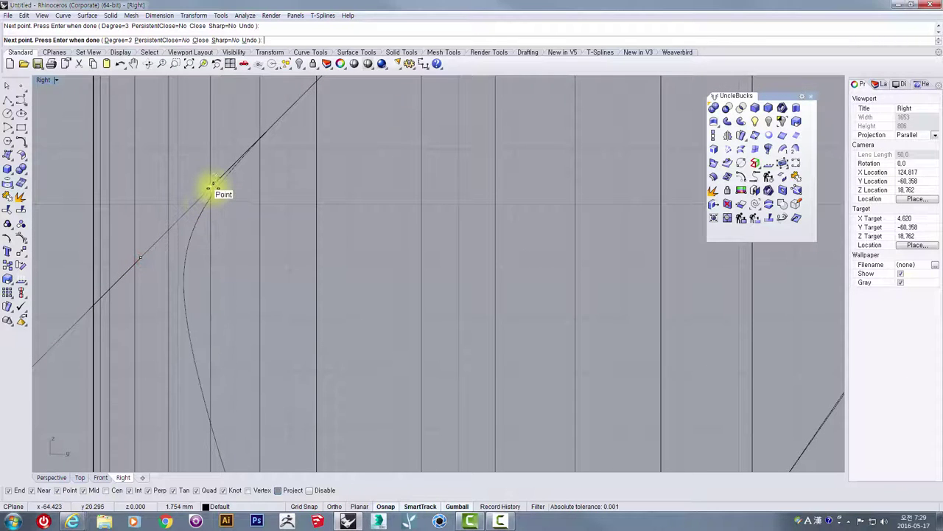
scroll(213, 193, down, 10)
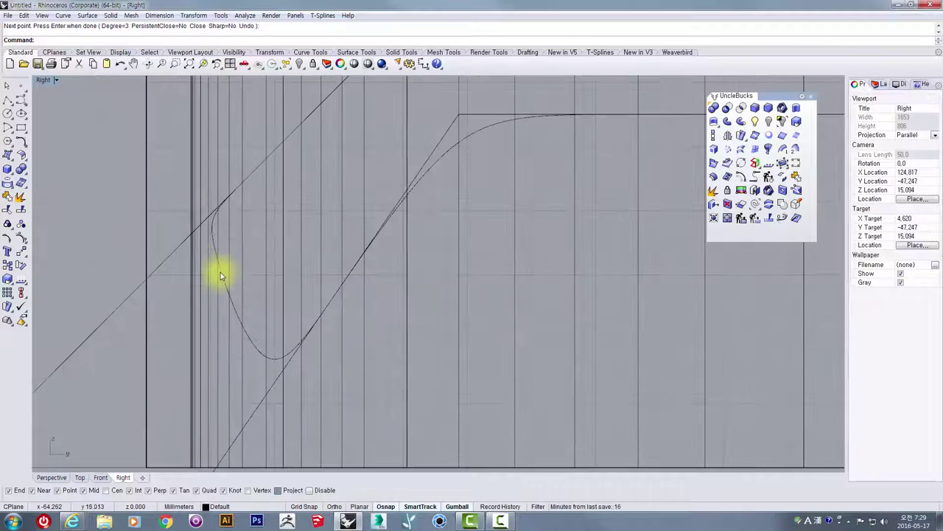
Select the finished closed profile curve and show it together with the wall in the Perspective view.
click(220, 273)
scroll(225, 275, down, 5)
scroll(221, 270, down, 4)
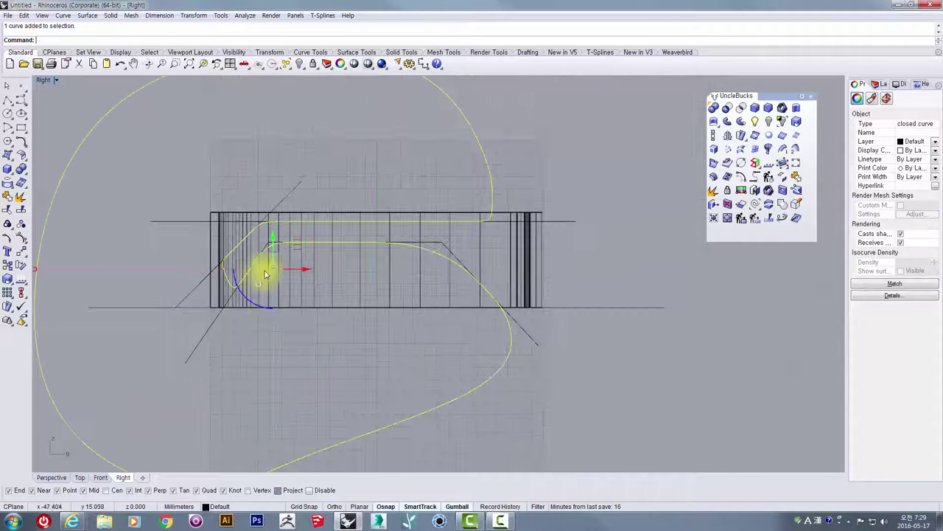
scroll(288, 302, up, 1)
right_click(389, 241)
scroll(402, 245, down, 6)
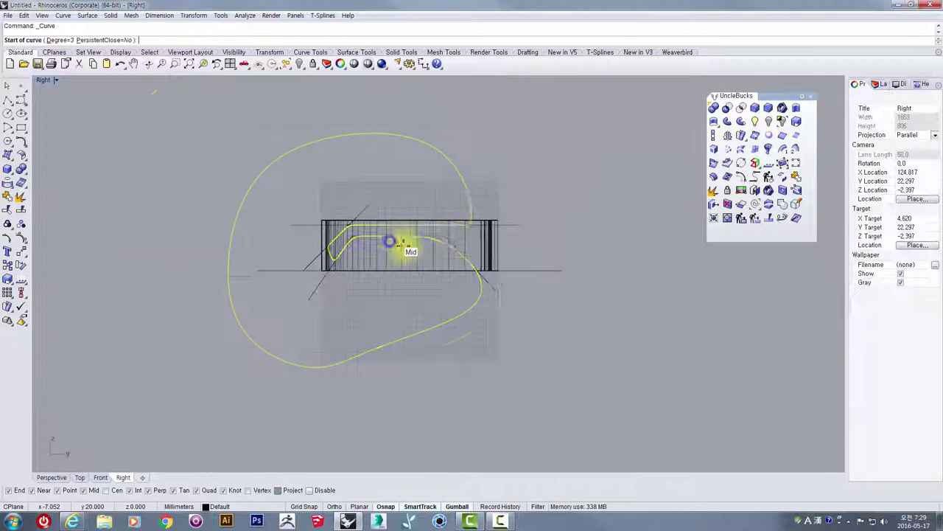
key(Escape)
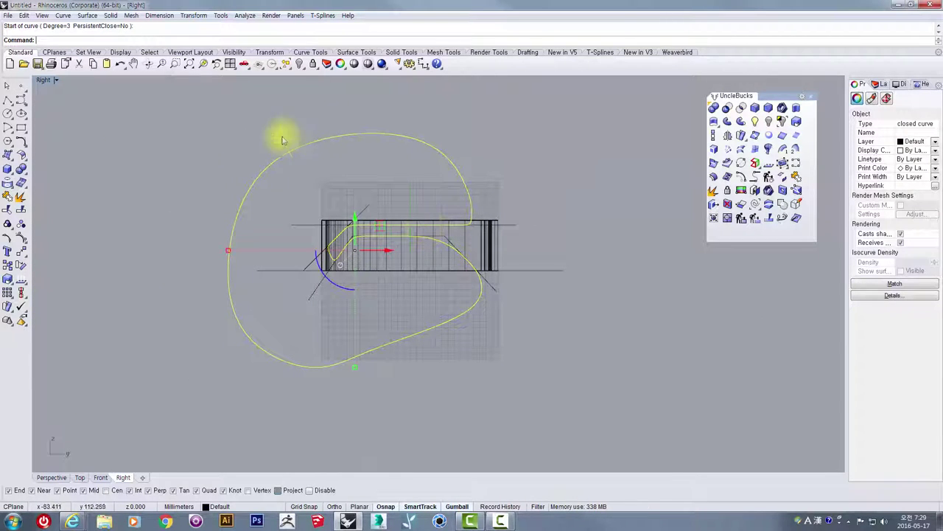
double_click(43, 80)
double_click(452, 81)
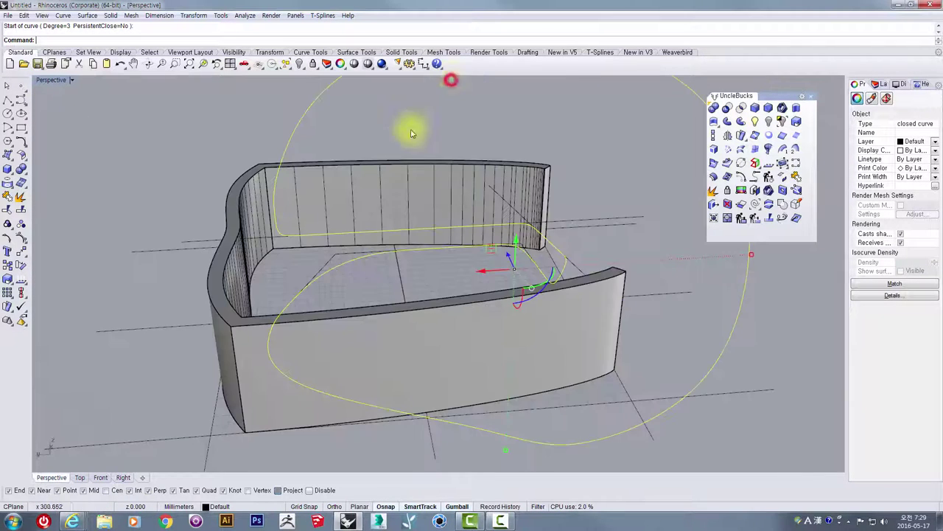
right_drag(410, 131, 479, 199)
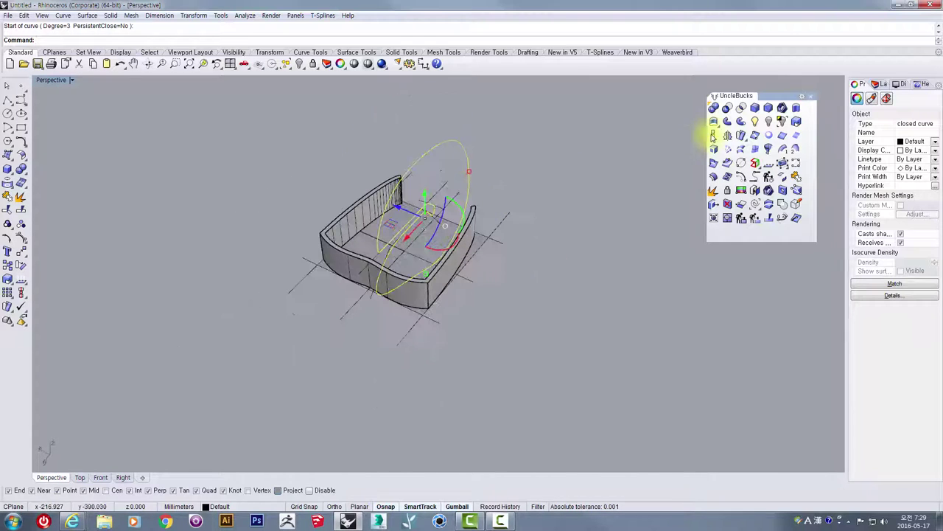
Extrude the closed profile into a solid on both sides, extending well past the wall's full width.
click(796, 110)
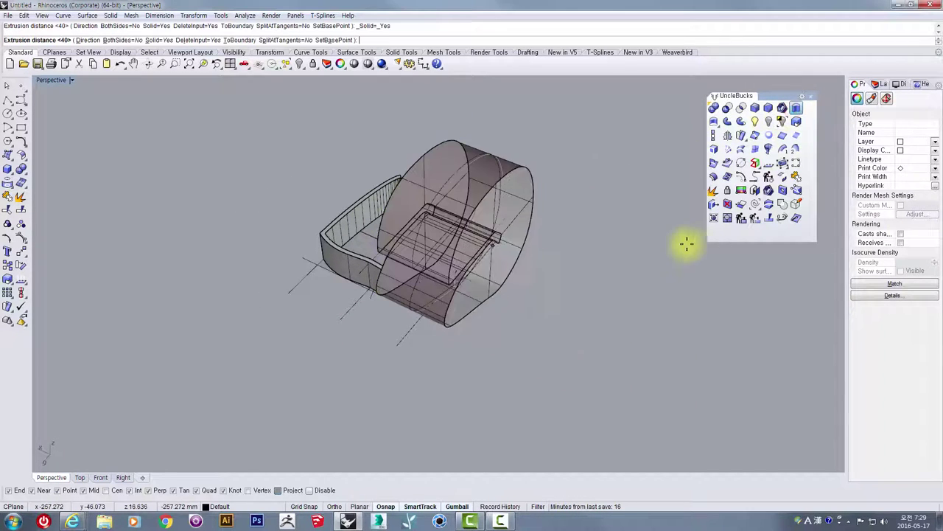
right_drag(624, 255, 383, 214)
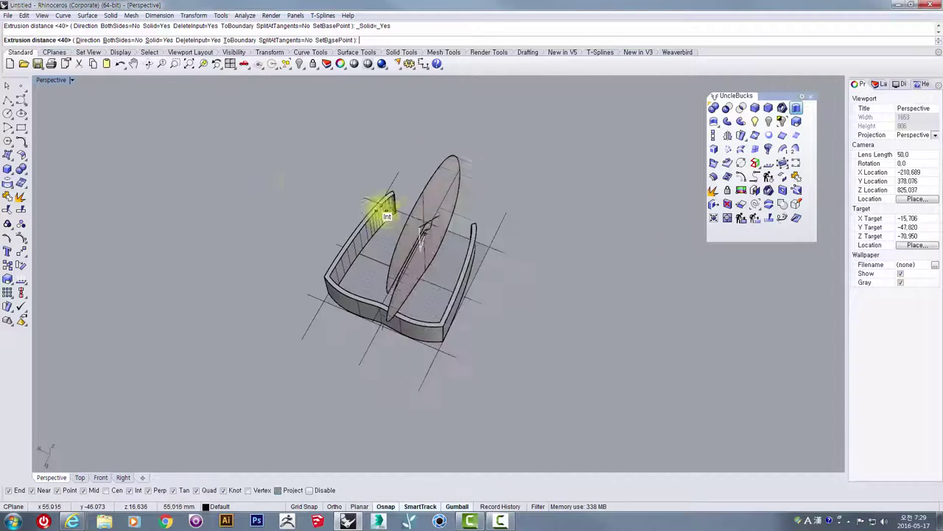
click(121, 41)
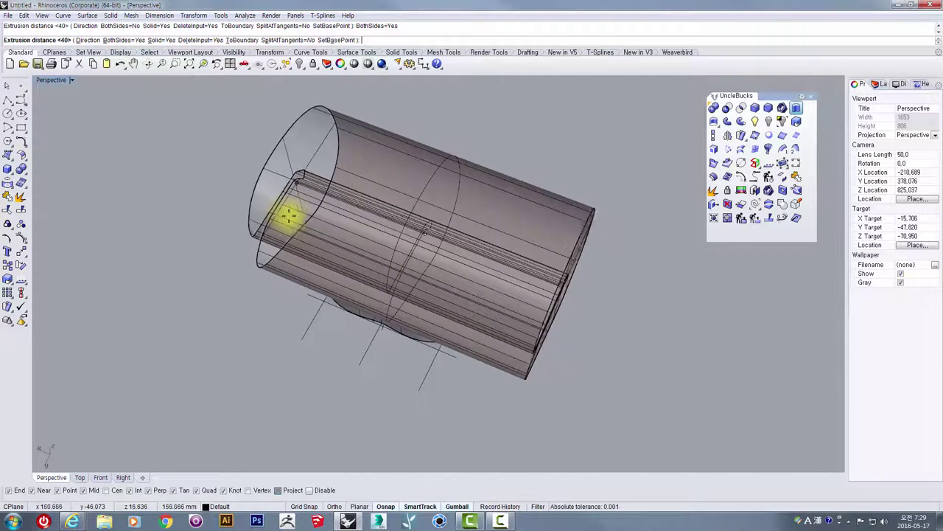
mouse_move(266, 213)
right_down()
mouse_move(239, 160)
mouse_move(280, 189)
mouse_move(240, 181)
right_up()
click(263, 200)
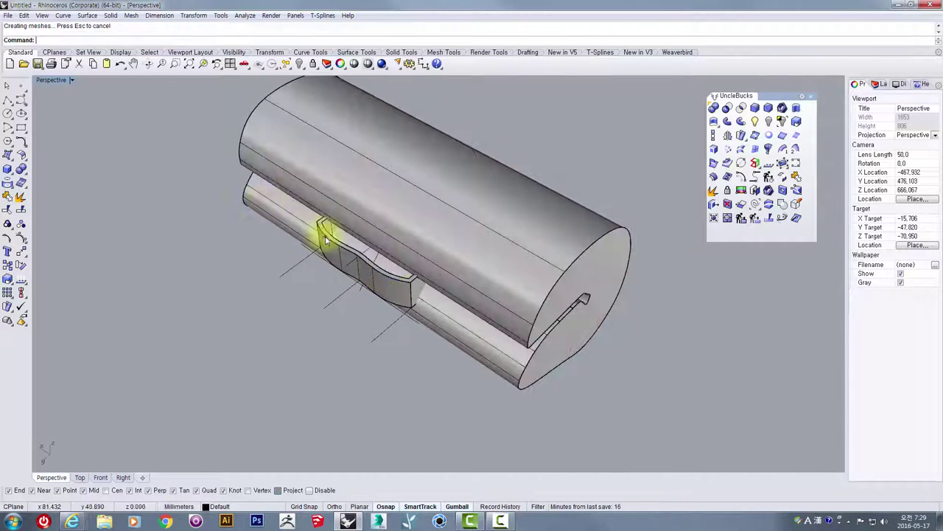
Examine how the extruded solid overlaps the wall by highlighting each of the two objects in turn.
right_drag(325, 240, 401, 211)
scroll(474, 211, up, 3)
click(474, 211)
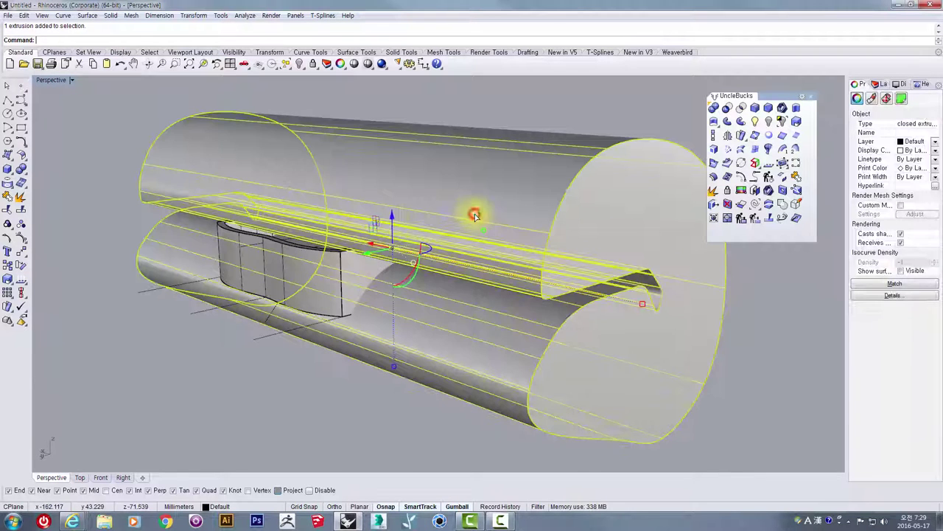
click(335, 265)
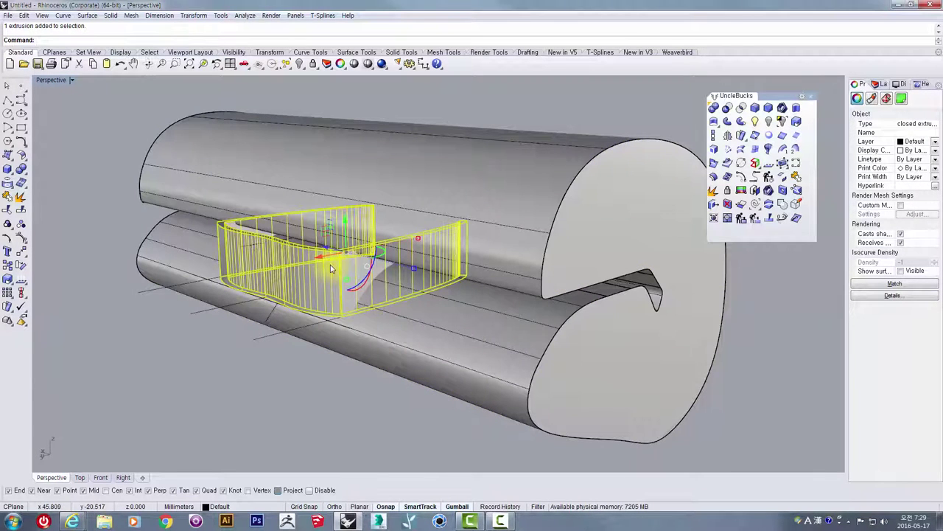
click(179, 423)
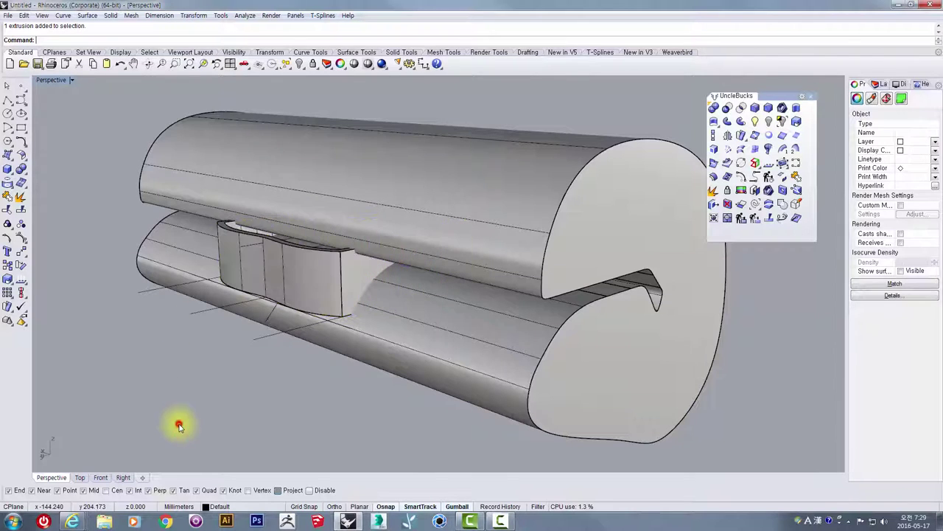
Subtract the extruded profile solid from the curved wall with a Boolean Difference and inspect the trimmed shape.
click(321, 267)
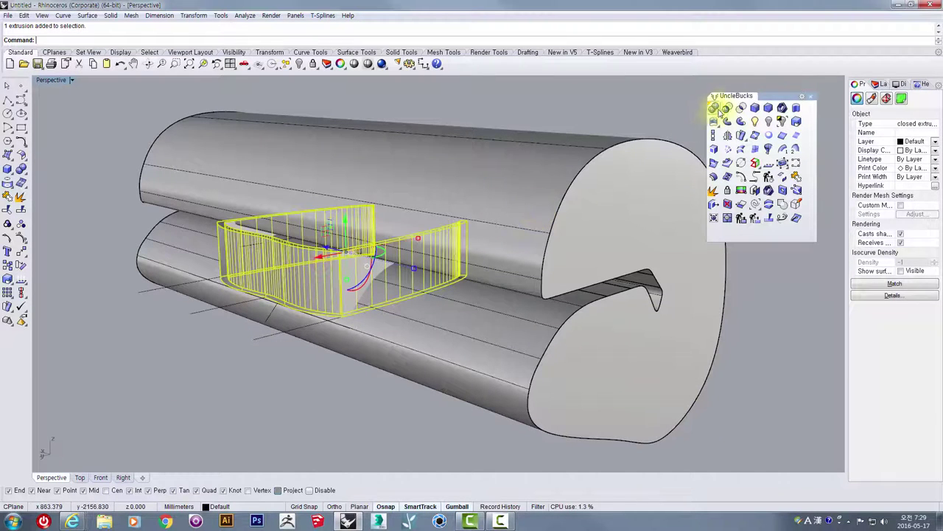
click(727, 107)
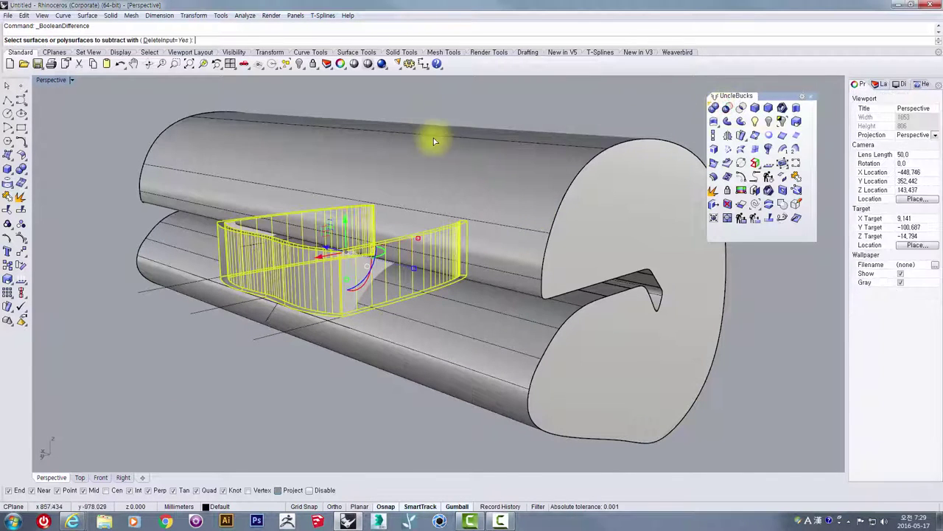
click(404, 140)
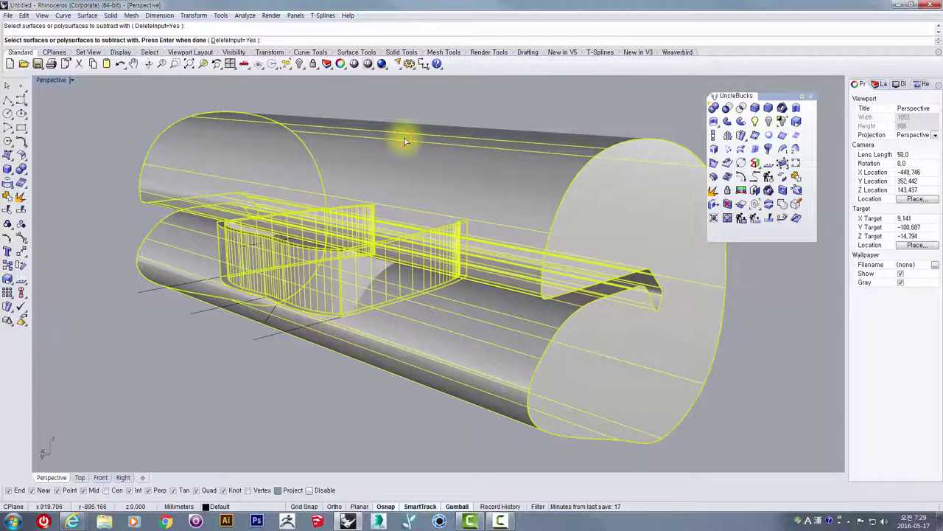
right_drag(404, 139, 497, 302)
scroll(459, 263, down, 2)
scroll(538, 215, up, 4)
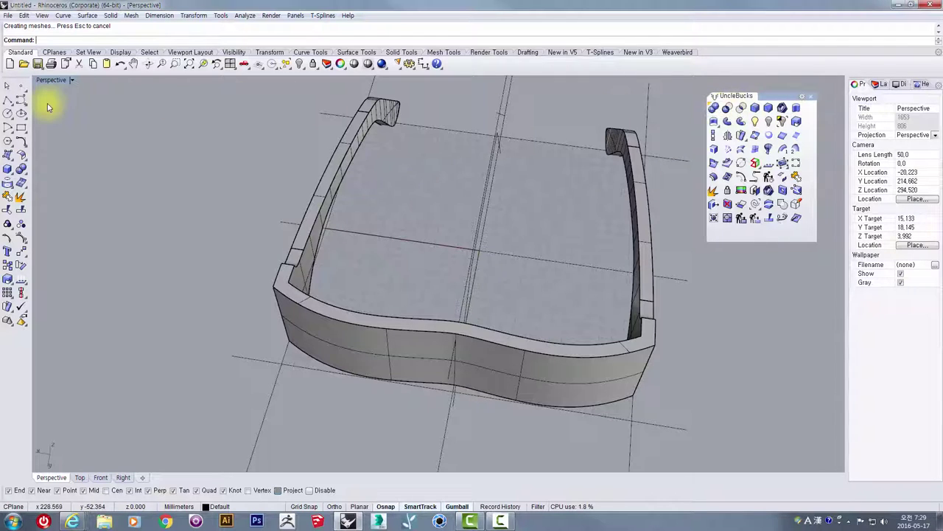
right_drag(395, 226, 263, 218)
scroll(288, 198, up, 5)
scroll(258, 202, down, 6)
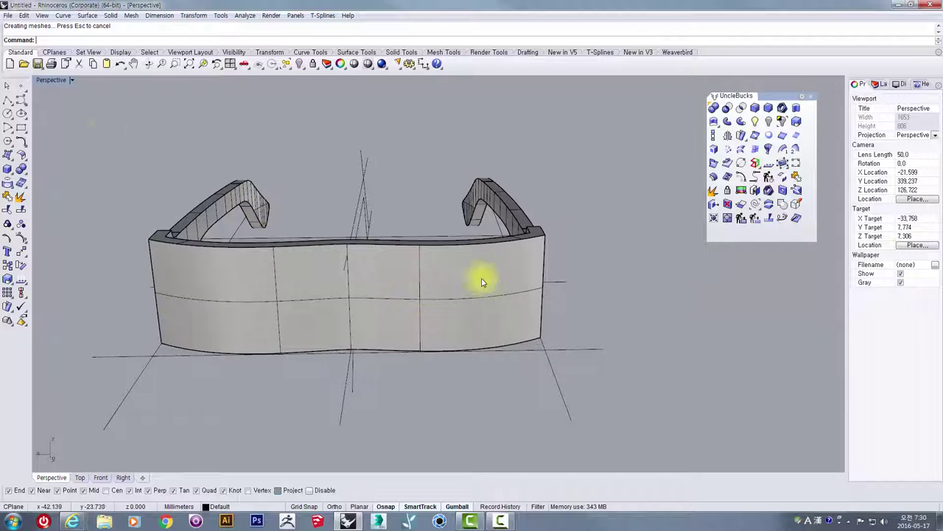
Examine the trimmed frame and the short vertical centre line in a maximized Front view.
double_click(45, 81)
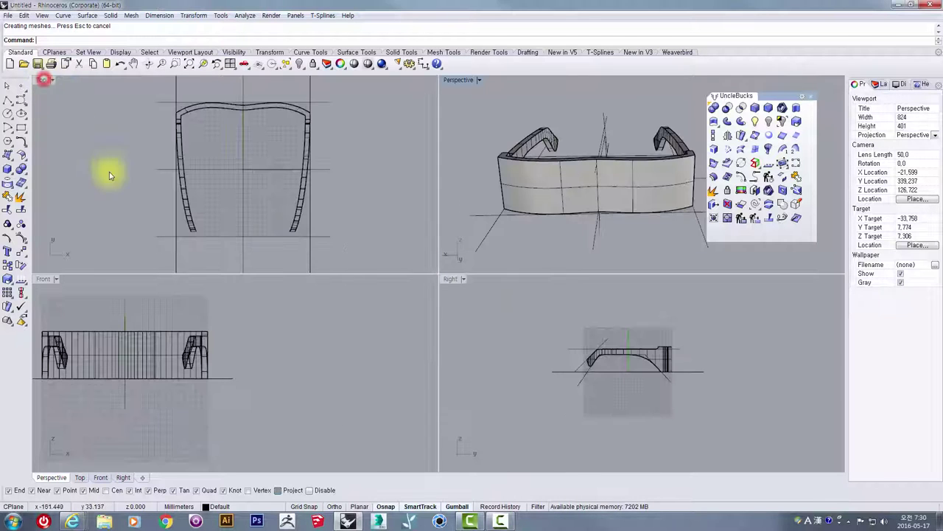
right_drag(174, 360, 251, 339)
scroll(188, 328, up, 6)
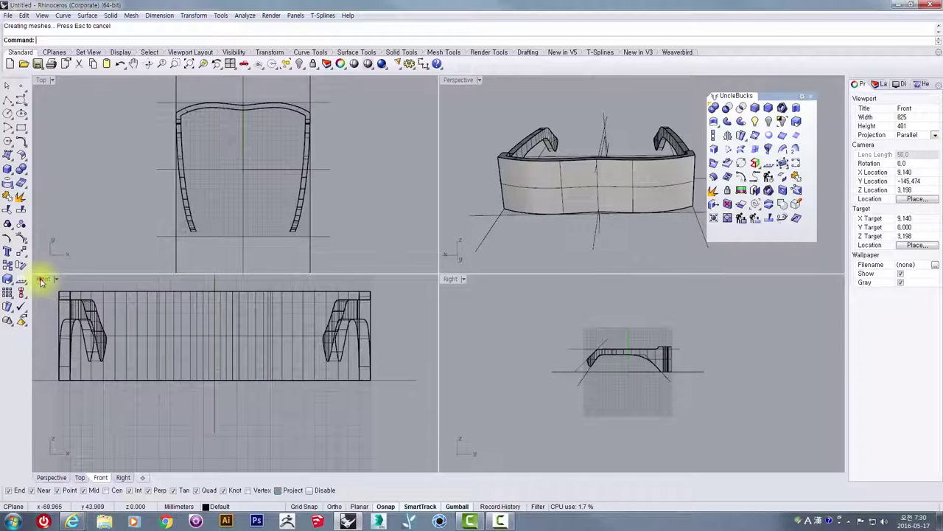
double_click(42, 280)
right_drag(405, 237, 291, 312)
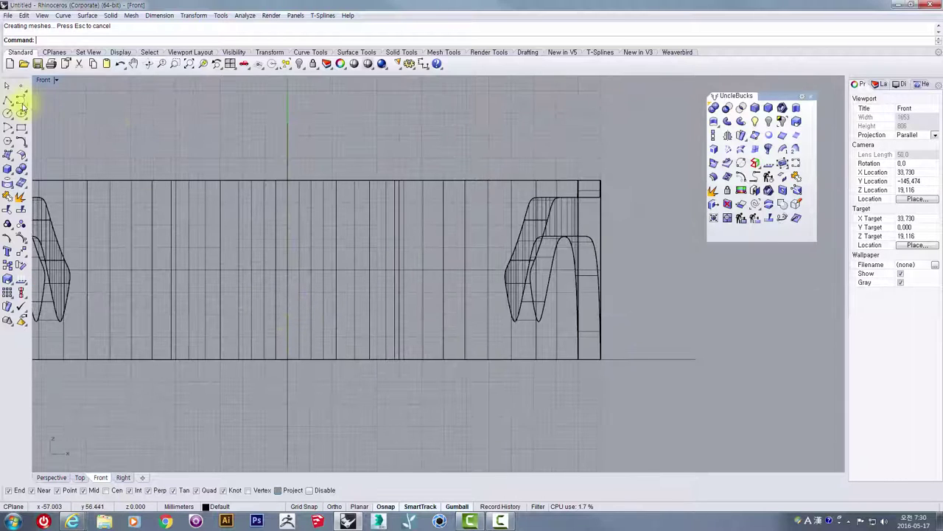
click(287, 139)
scroll(300, 140, down, 5)
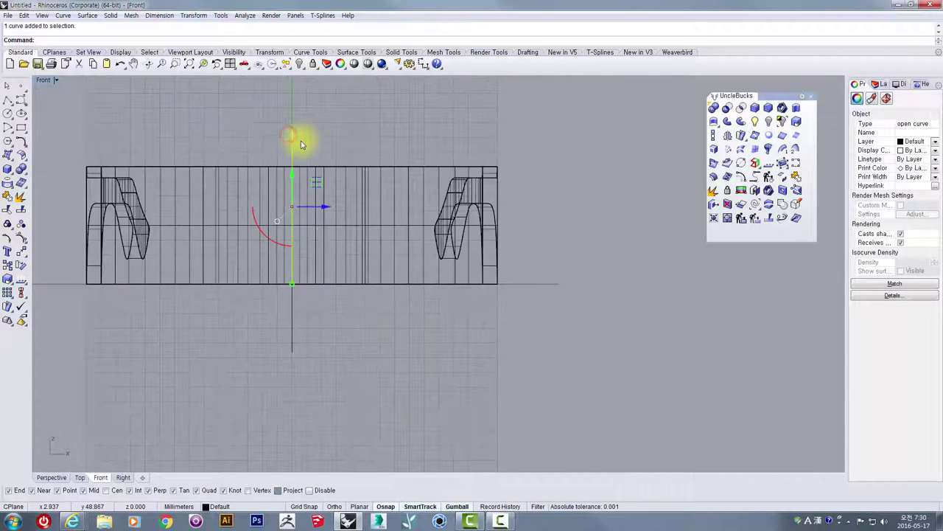
click(298, 178)
scroll(324, 193, up, 4)
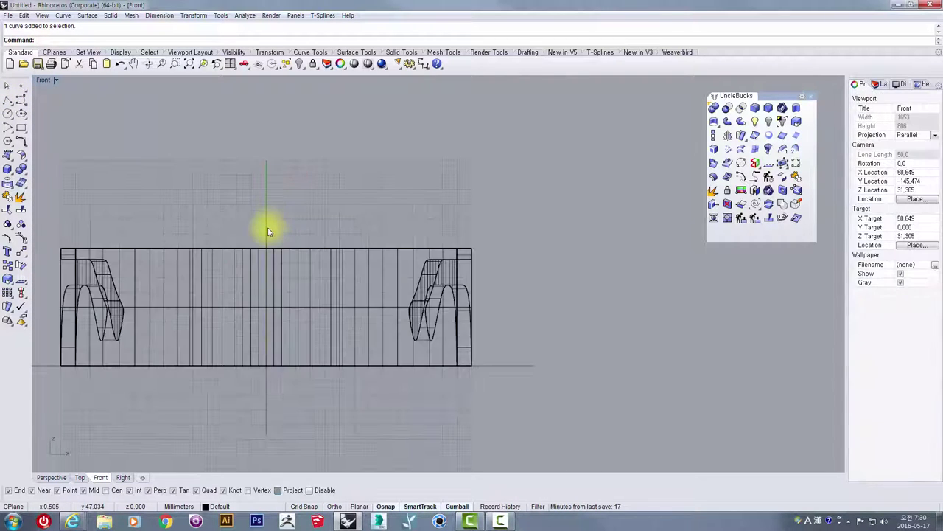
click(267, 226)
Draw a straight vertical polyline upward from the origin (0), ending well above the frame in the Front view.
click(6, 98)
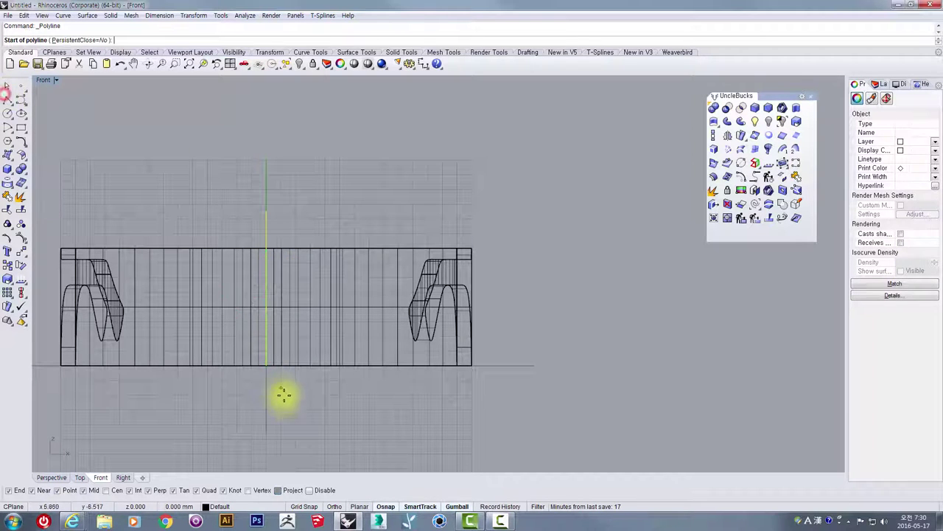
right_drag(284, 402, 319, 269)
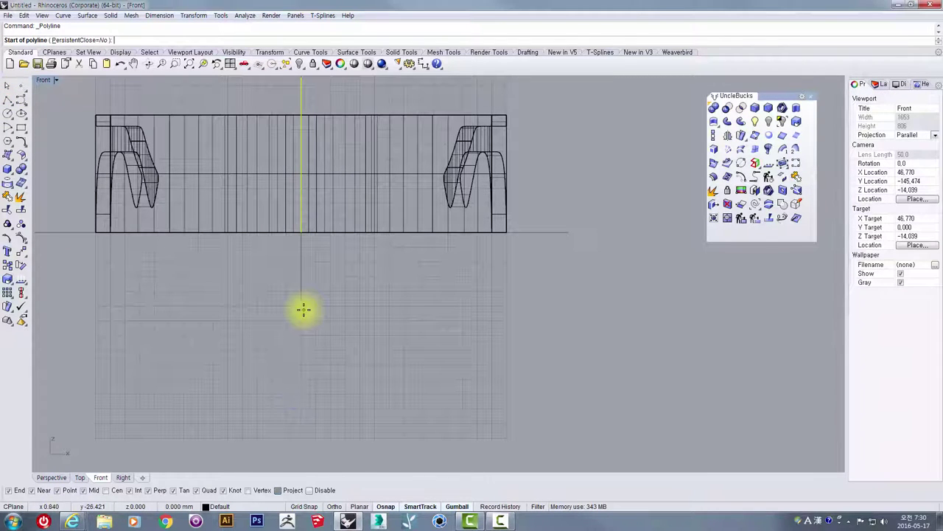
scroll(303, 309, down, 6)
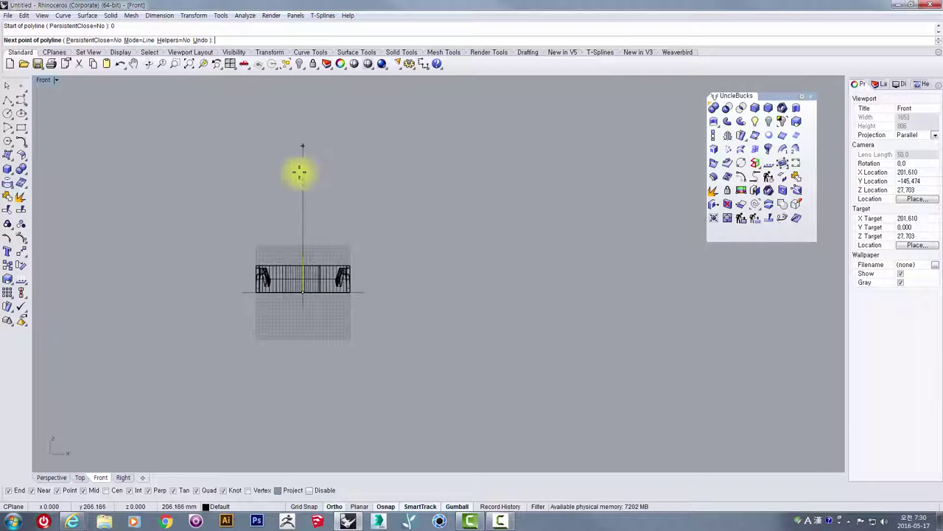
click(302, 143)
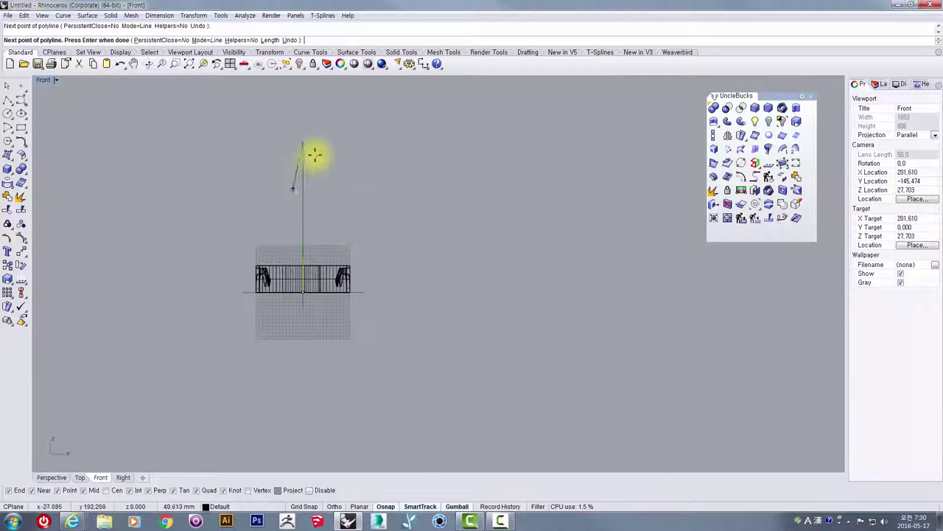
scroll(312, 188, up, 4)
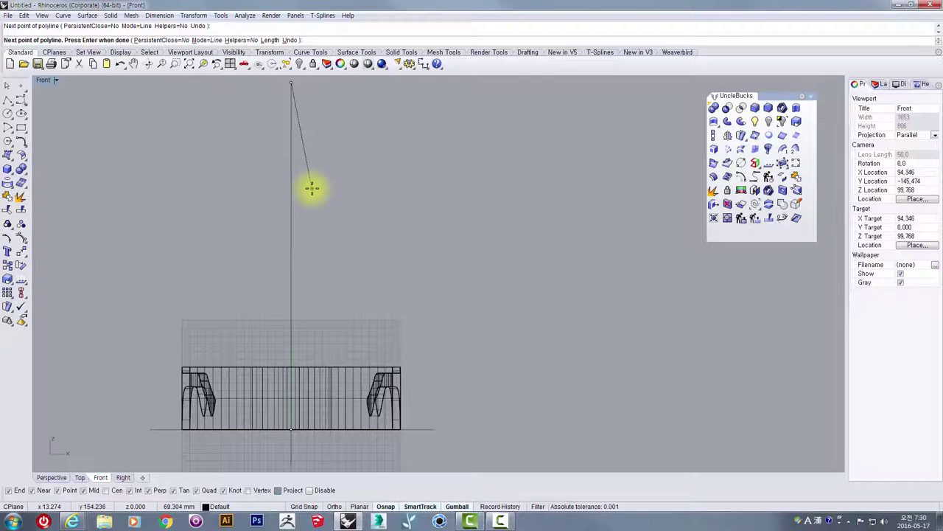
key(Return)
Move the new vertical line down about 83 mm so it extends both above and below the frame.
click(291, 191)
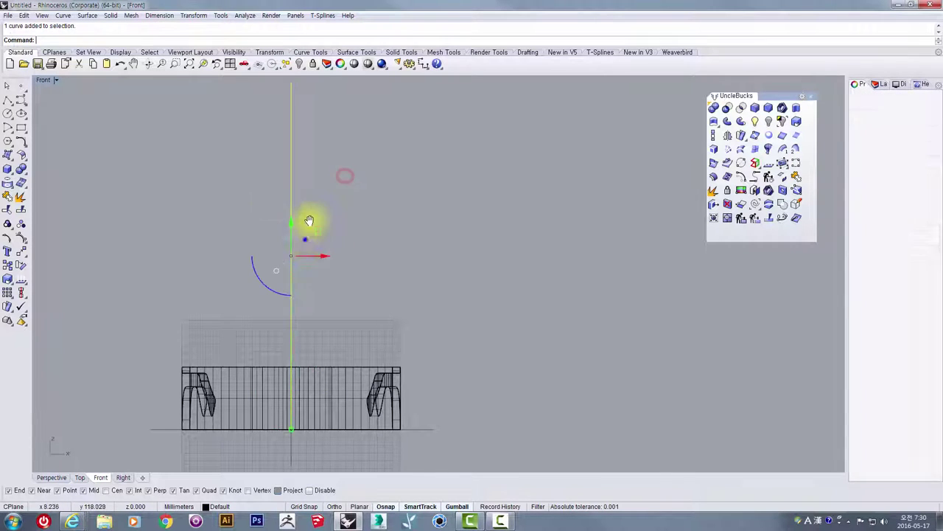
drag(301, 198, 311, 328)
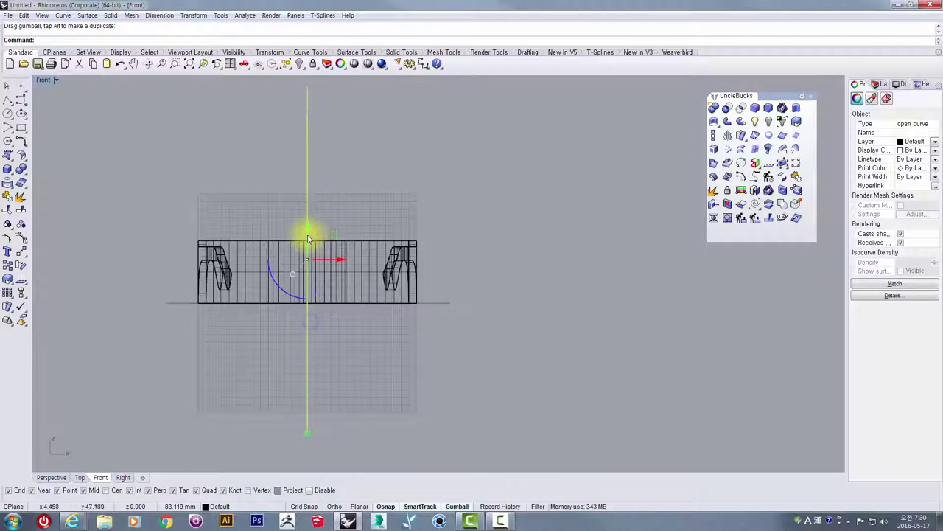
scroll(309, 238, up, 2)
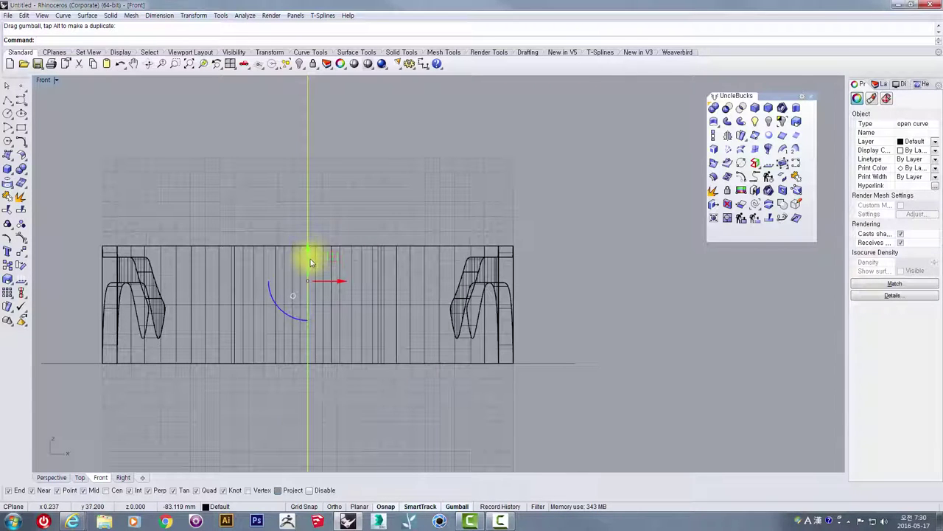
scroll(310, 250, down, 5)
right_drag(312, 221, 304, 246)
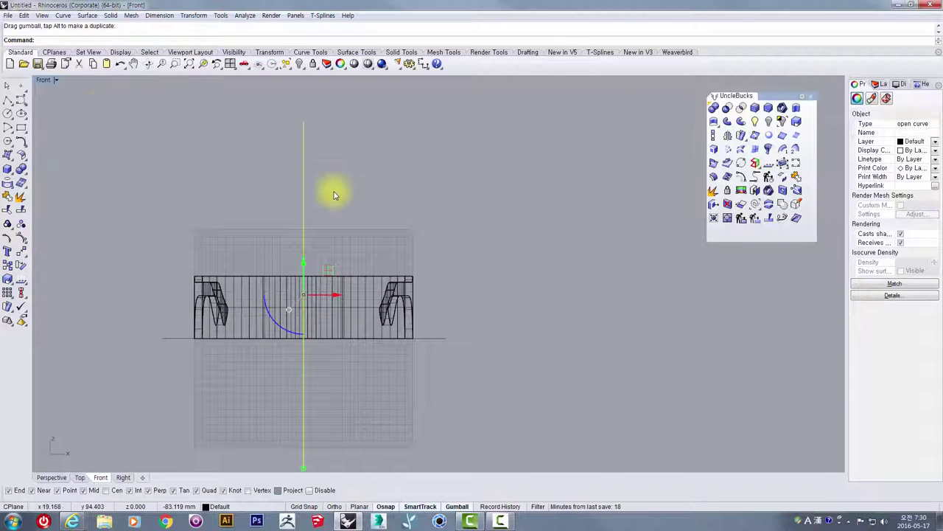
Draw a circle about 23 mm in radius, centred near mid-height on the right half of the frame front, and select it.
scroll(311, 316, up, 5)
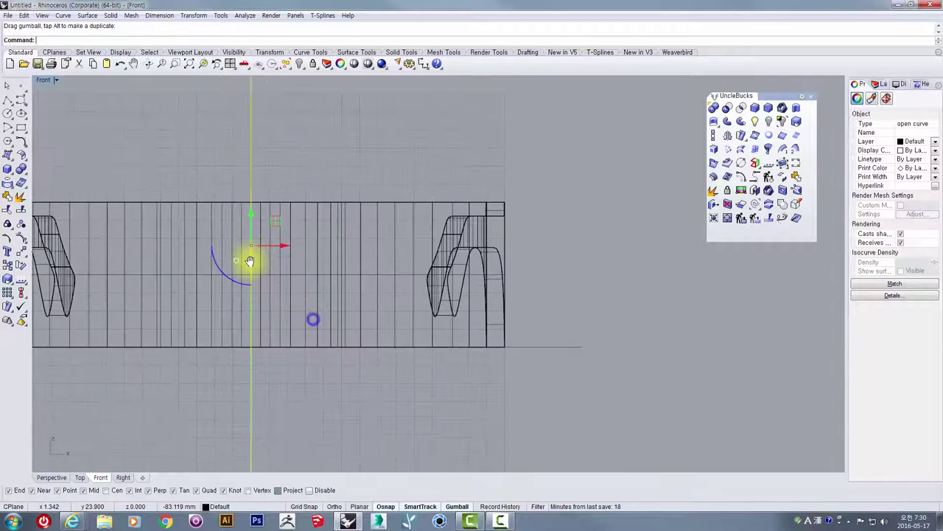
scroll(248, 260, down, 4)
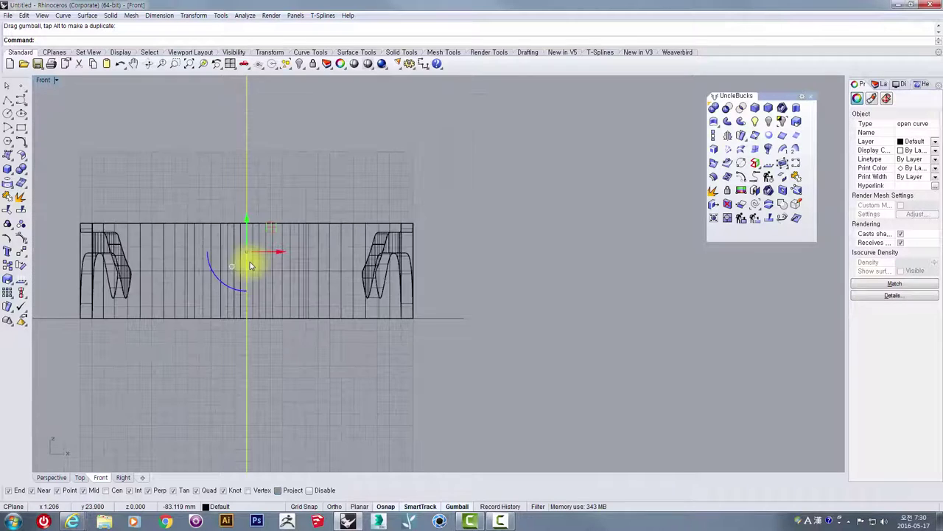
click(7, 115)
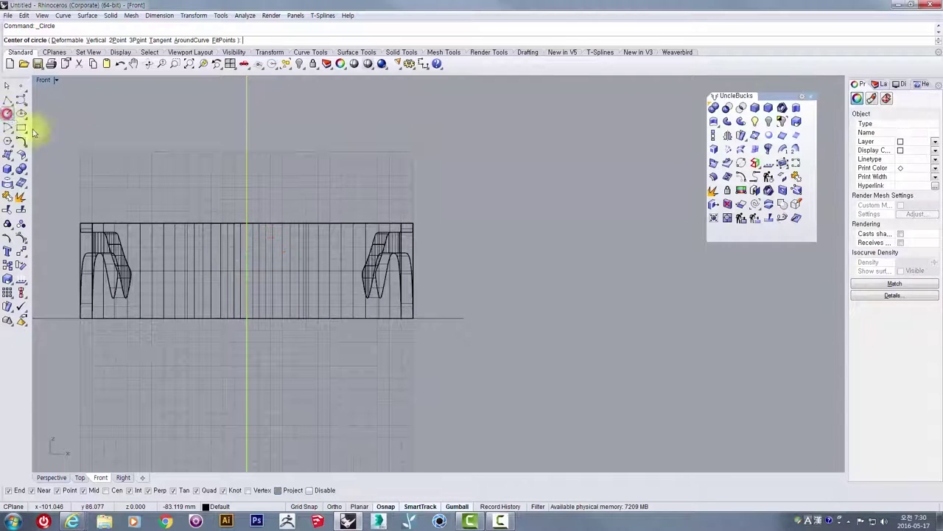
scroll(339, 287, up, 4)
scroll(268, 250, up, 3)
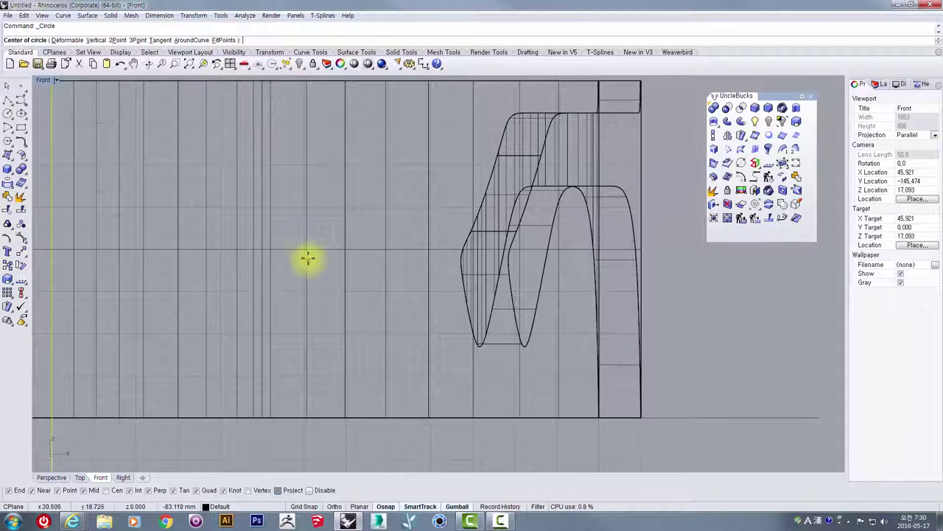
click(319, 257)
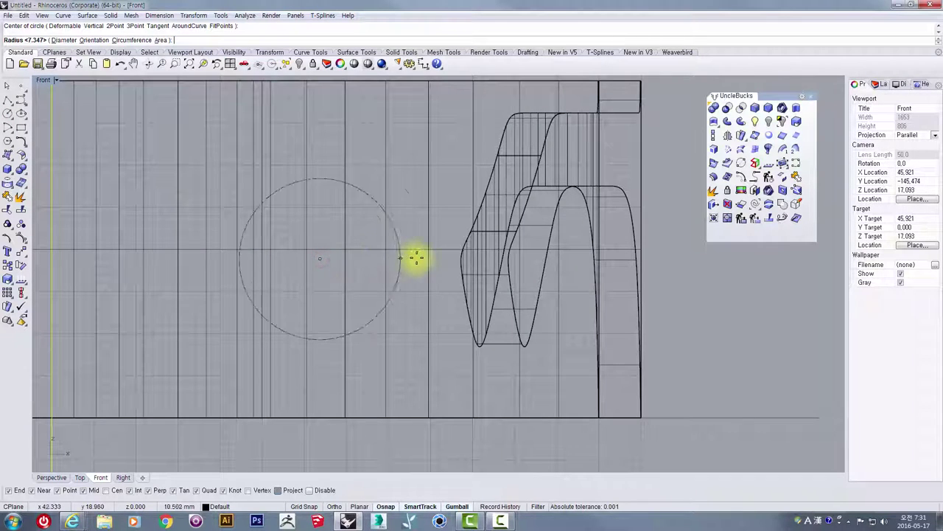
scroll(437, 257, down, 3)
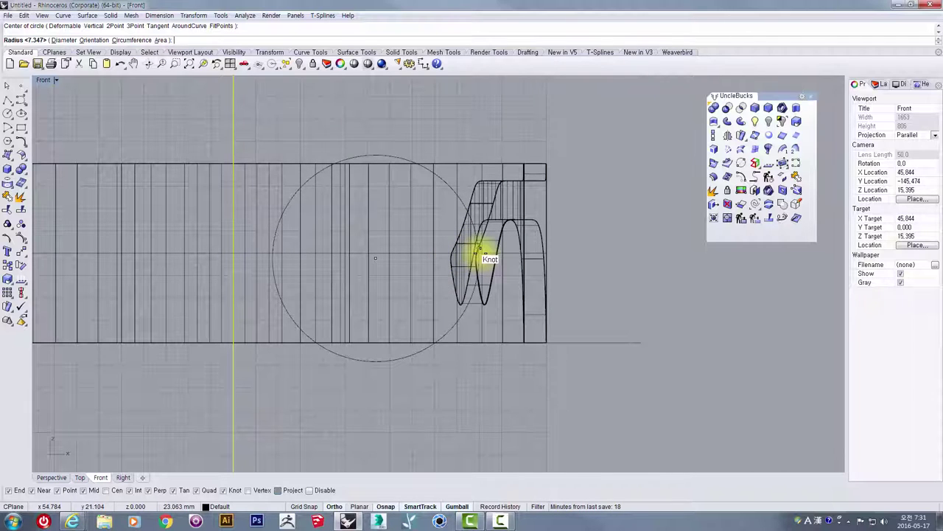
click(478, 250)
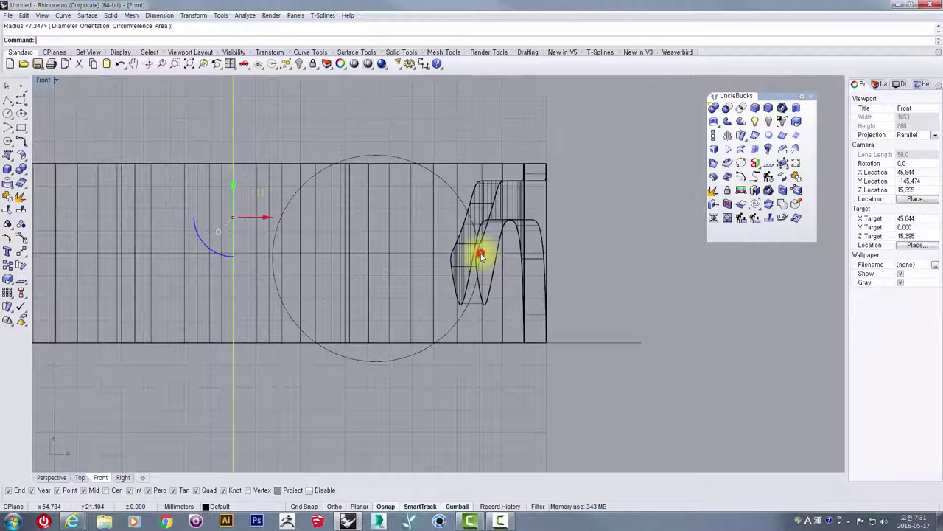
click(375, 361)
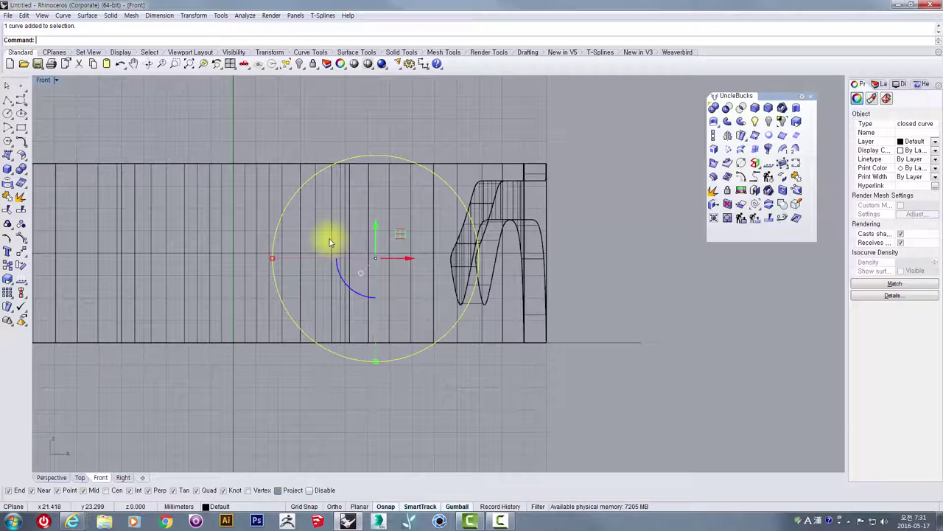
text(Re)
key(Return)
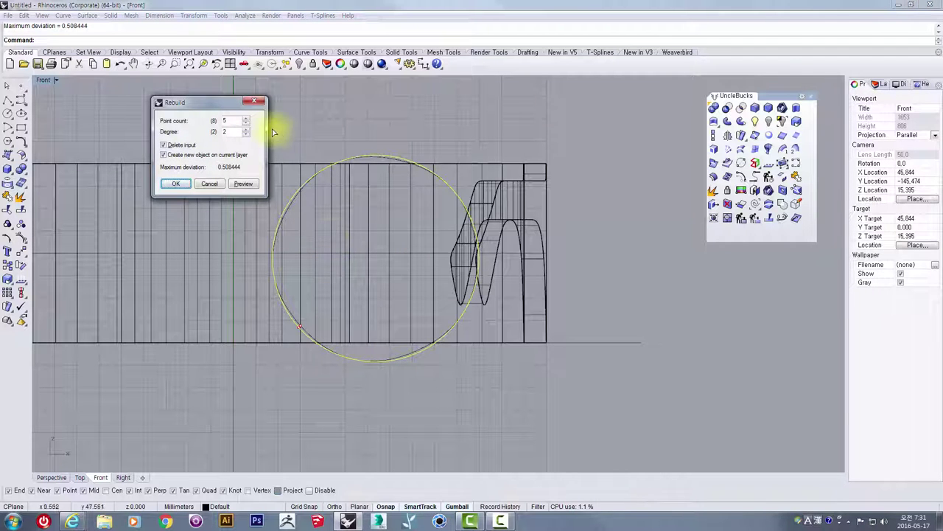
click(210, 184)
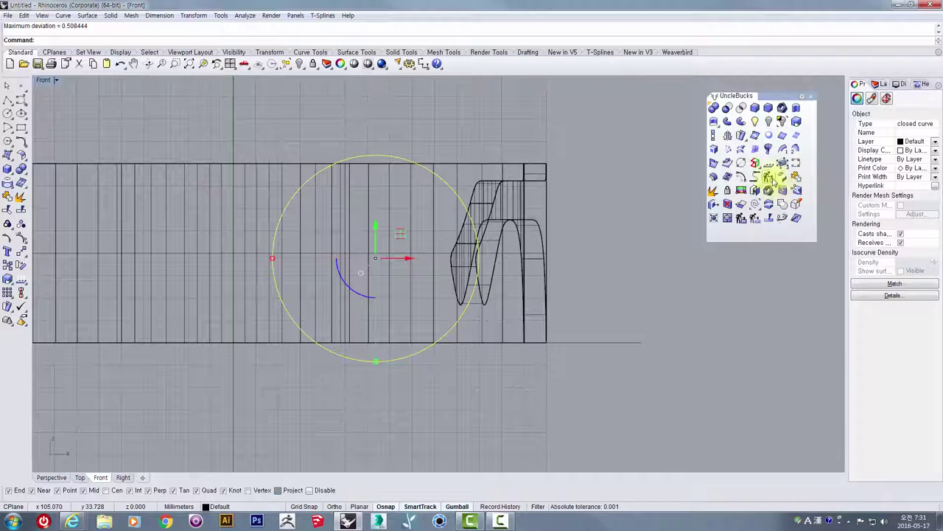
Rebuild the circle with 8 points and degree 3, and turn on its control points.
click(767, 179)
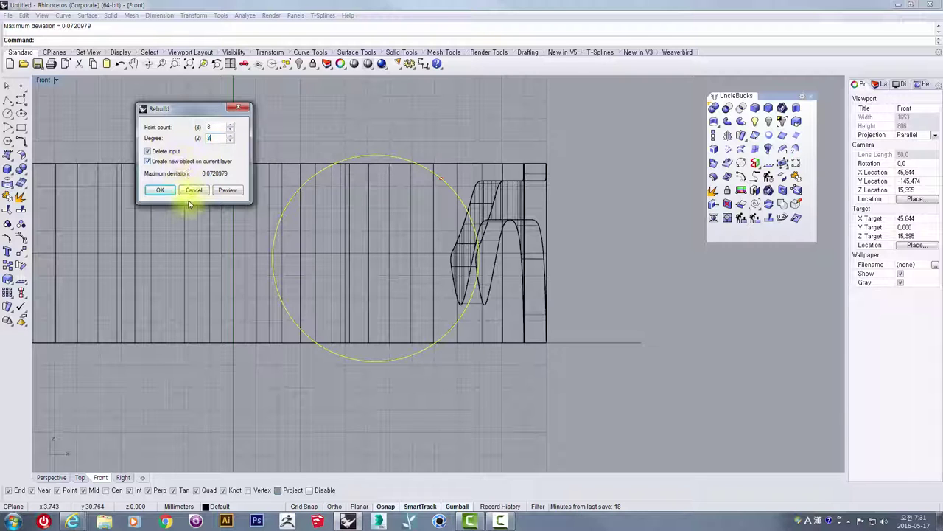
click(164, 190)
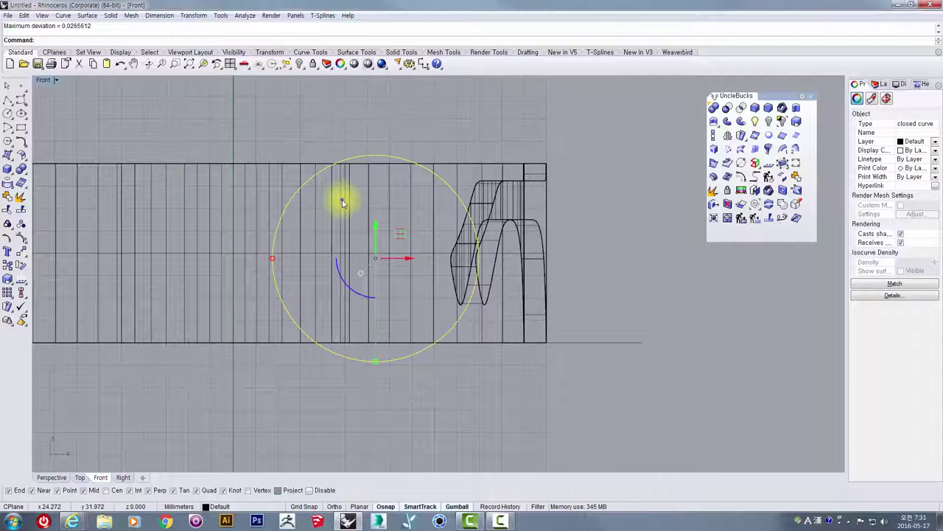
right_drag(337, 200, 294, 201)
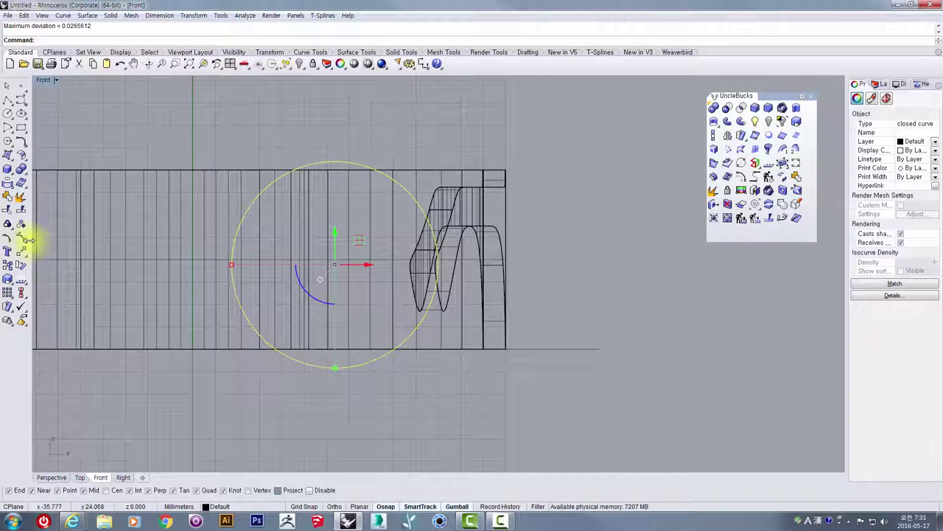
click(20, 241)
scroll(298, 218, up, 2)
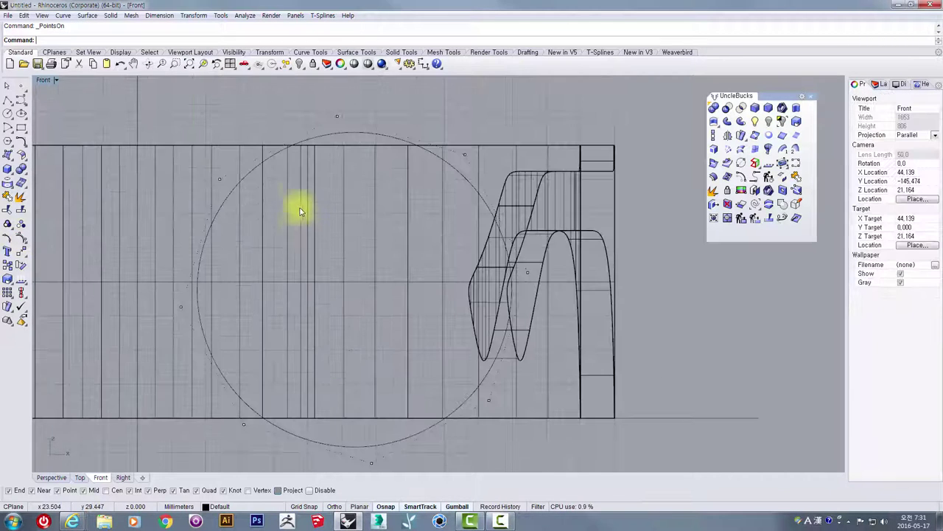
Reshape the circle's upper half by lowering the top and inner control points and pulling the upper outer corner outward, within the frame height.
click(464, 154)
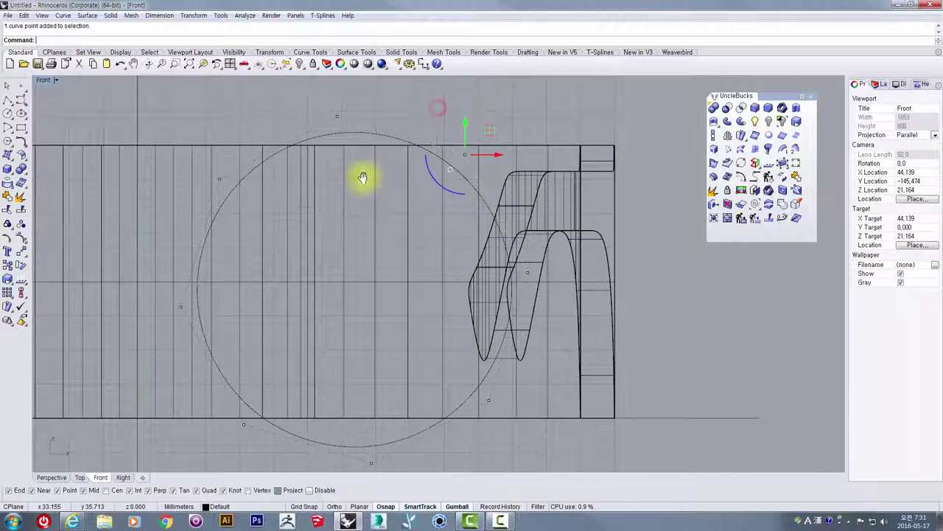
right_drag(362, 177, 352, 200)
click(308, 123)
drag(327, 122, 331, 175)
drag(185, 131, 231, 238)
drag(234, 181, 214, 206)
drag(359, 126, 498, 230)
drag(480, 162, 541, 158)
Reshape the circle's lower half by raising its bottom control points inside the frame, pulling the lower outer point outward and shifting the bottom point inward.
right_drag(439, 331, 492, 165)
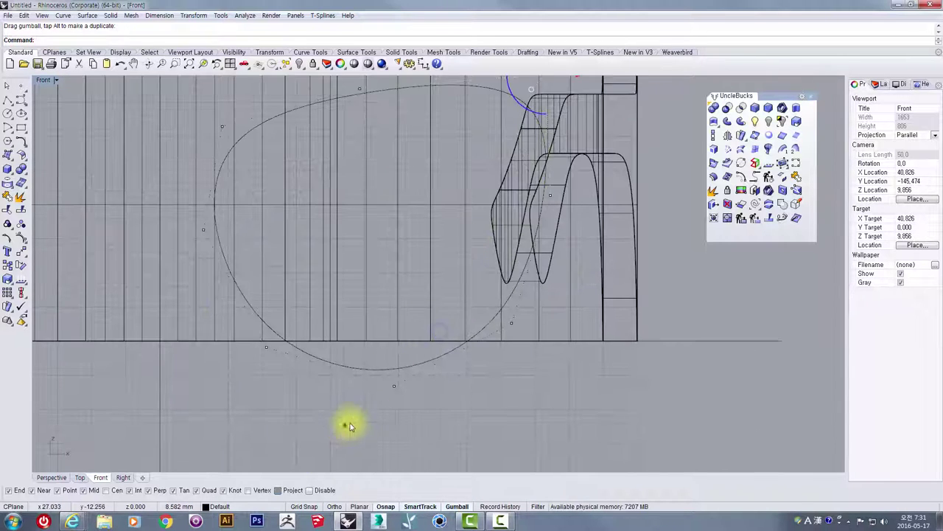
drag(345, 425, 400, 317)
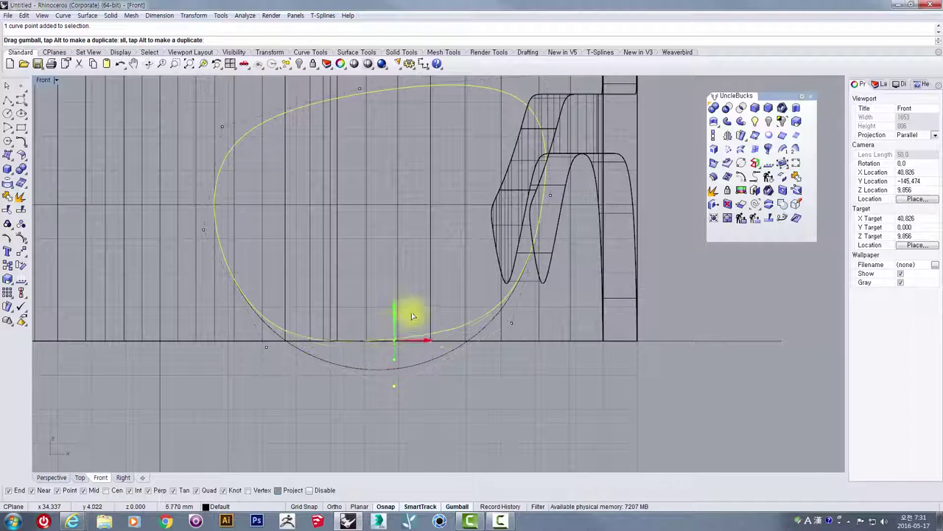
click(226, 396)
drag(226, 396, 271, 304)
drag(475, 386, 514, 293)
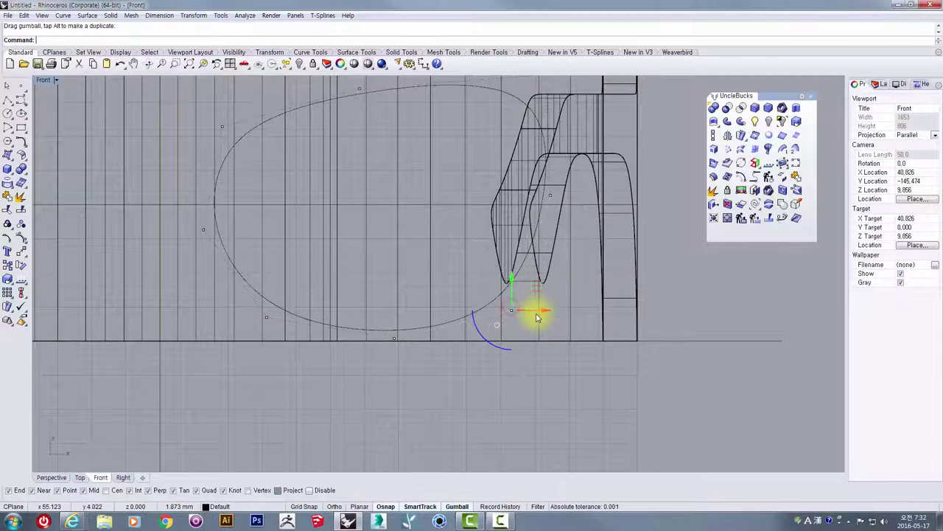
click(343, 399)
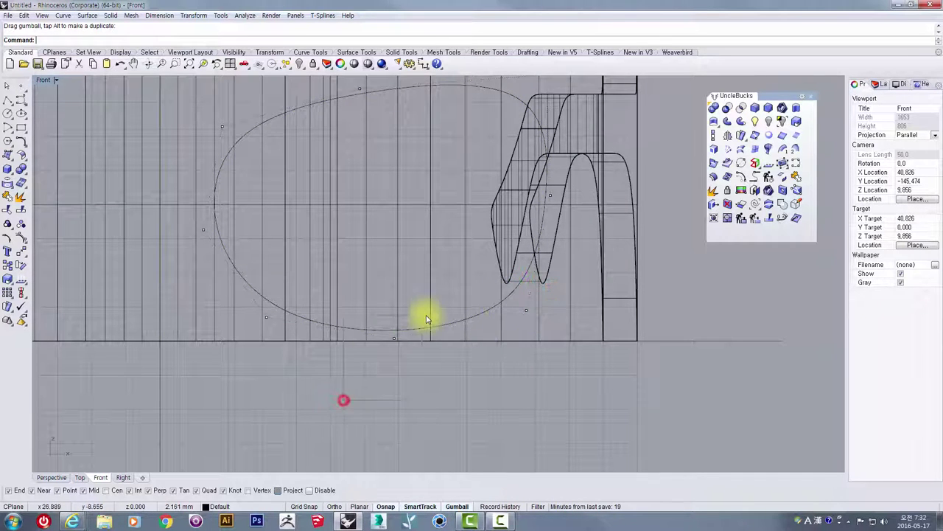
drag(424, 324, 402, 314)
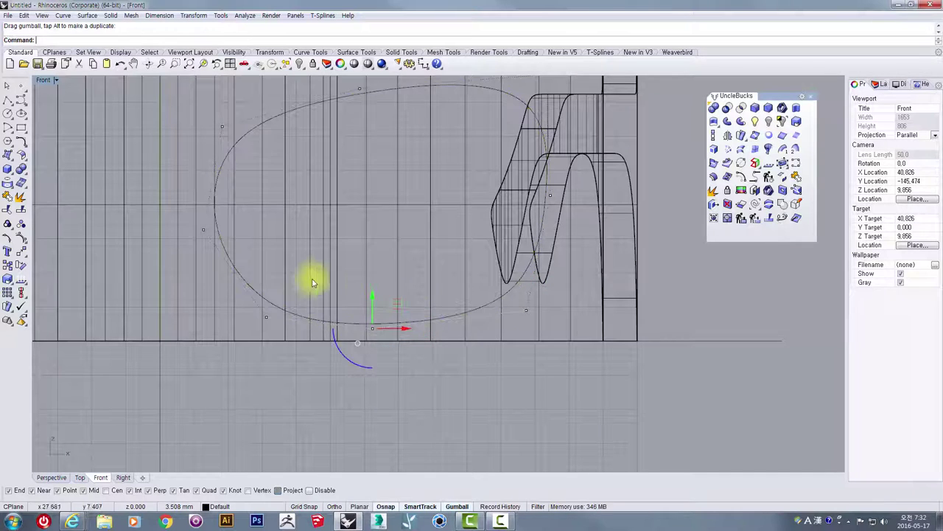
Raise the lens outline's inner control point about 6 mm, move the upper inner point about 2 mm up toward the centreline, and close point editing.
click(266, 317)
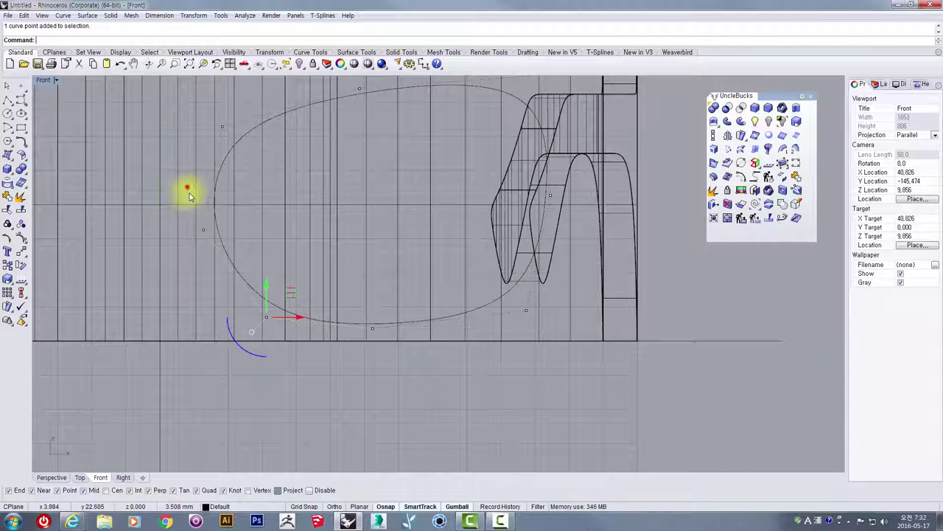
drag(187, 188, 220, 245)
drag(229, 201, 225, 161)
right_drag(235, 146, 199, 215)
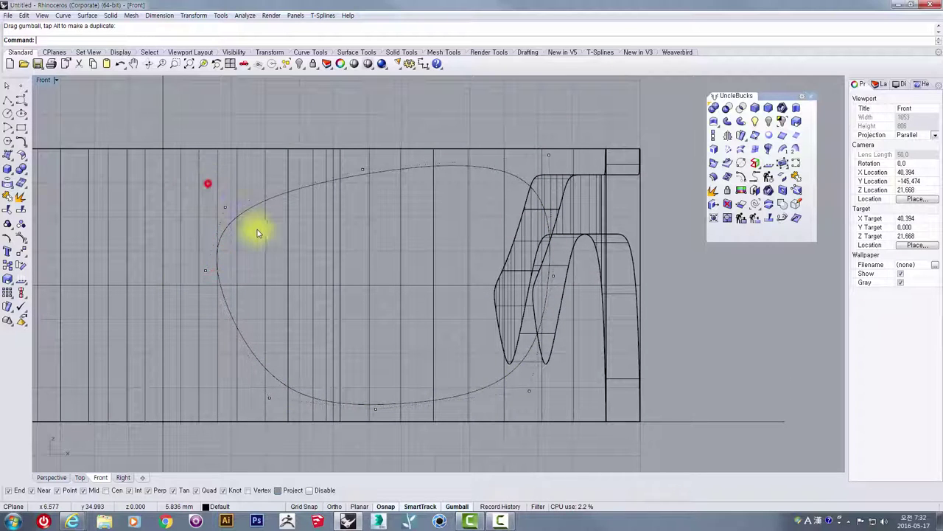
drag(208, 184, 257, 233)
drag(252, 186, 245, 173)
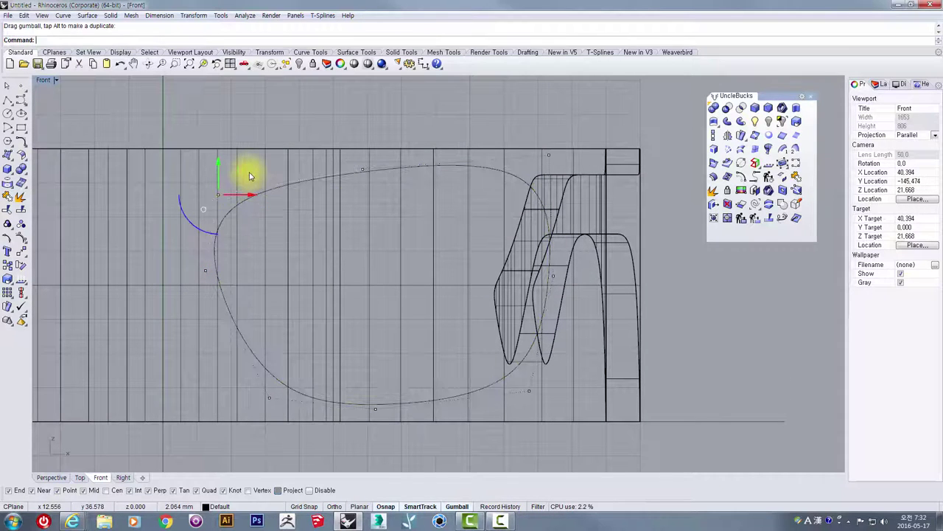
scroll(245, 177, down, 6)
right_drag(273, 179, 383, 224)
key(Escape)
key(Escape)
click(398, 205)
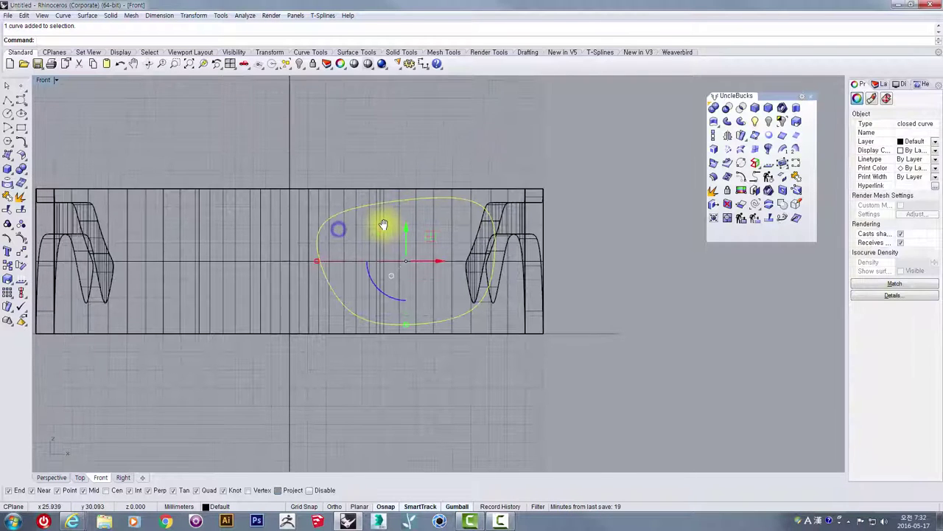
Draw a degree 3 control-point curve starting horizontally on the centreline at about 36 mm height and sweeping up and outward above the frame's top edge.
click(21, 101)
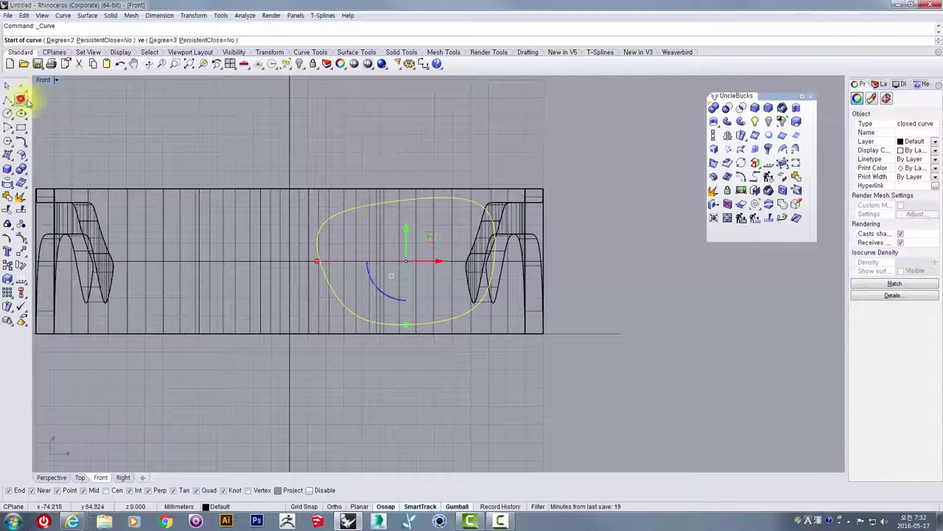
scroll(295, 143, up, 5)
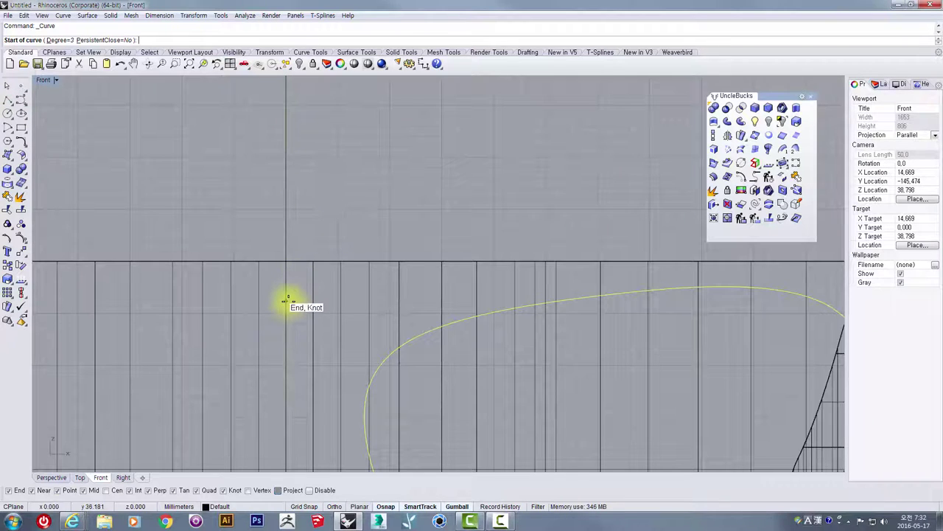
click(288, 299)
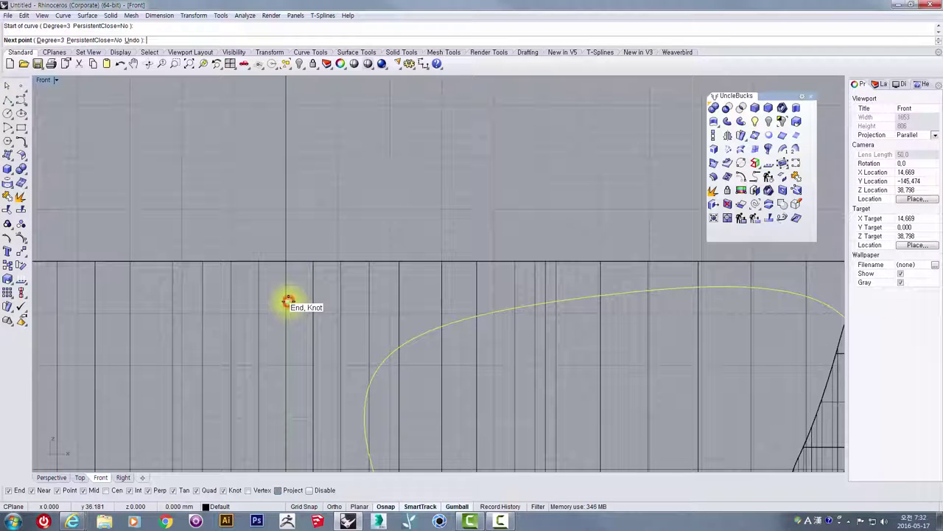
shift+click(350, 308)
scroll(454, 190, down, 4)
right_drag(453, 189, 375, 233)
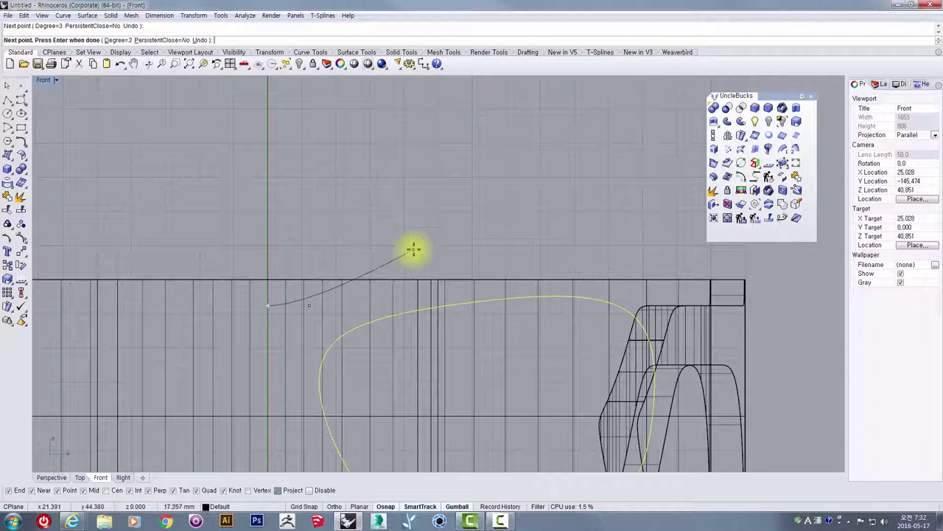
click(413, 249)
click(427, 149)
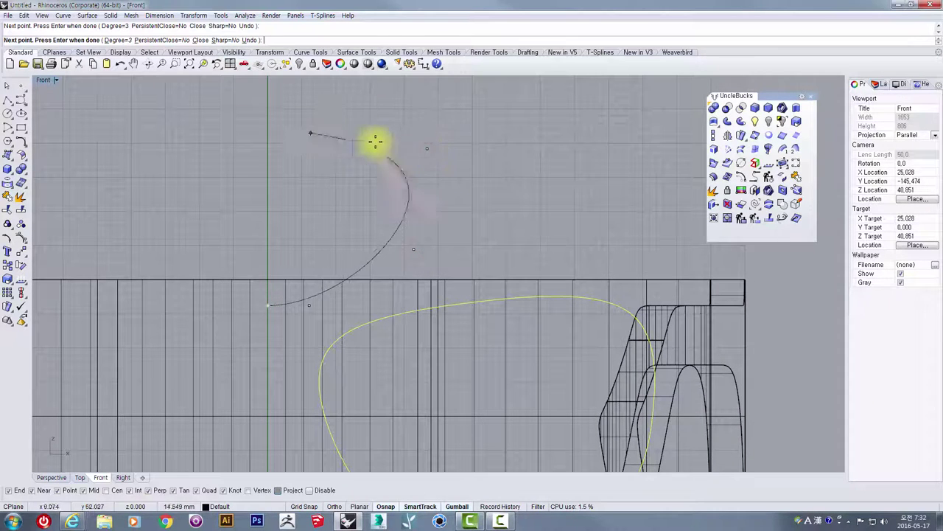
right_click(331, 131)
drag(444, 236, 364, 168)
right_drag(326, 246, 377, 232)
scroll(377, 231, down, 6)
right_drag(377, 273, 327, 213)
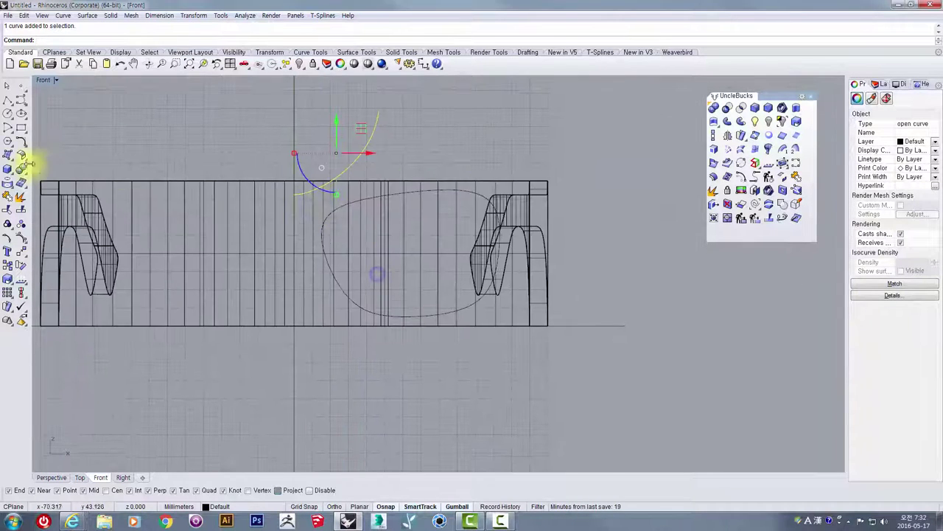
click(21, 103)
scroll(303, 256, up, 3)
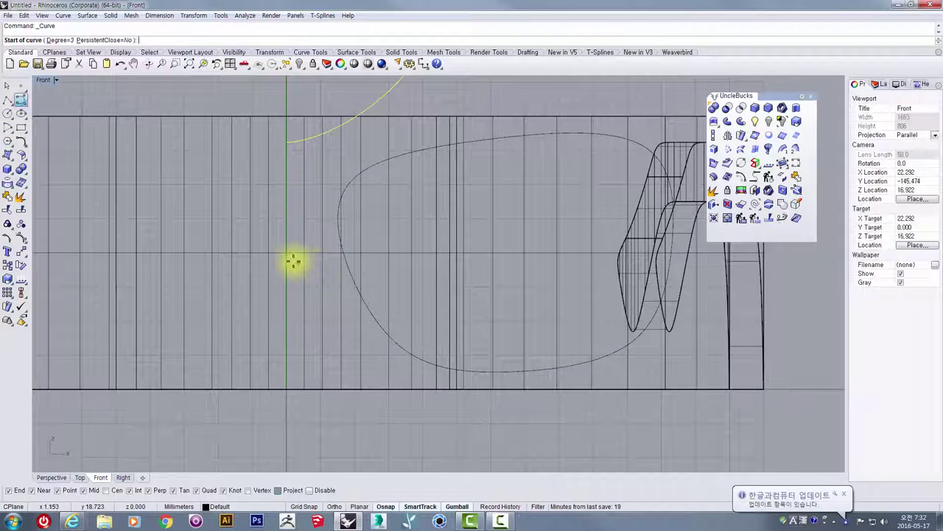
right_drag(290, 248, 279, 277)
key(Escape)
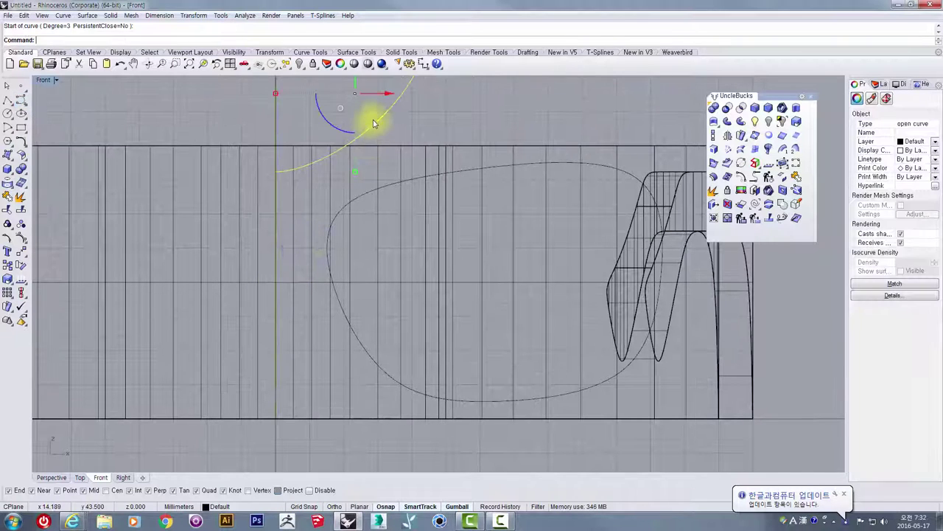
Copy the upper bridge curve about 19 mm down, flip the copy vertically, and lower it about 28 mm so it runs past the frame's bottom edge.
scroll(355, 114, down, 6)
right_drag(354, 120, 337, 160)
drag(420, 129, 322, 95)
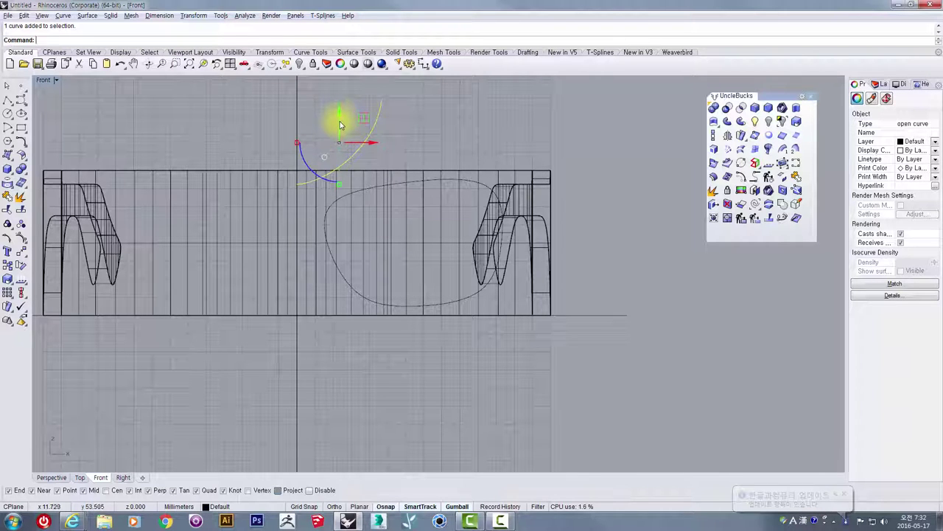
drag(340, 119, 337, 185)
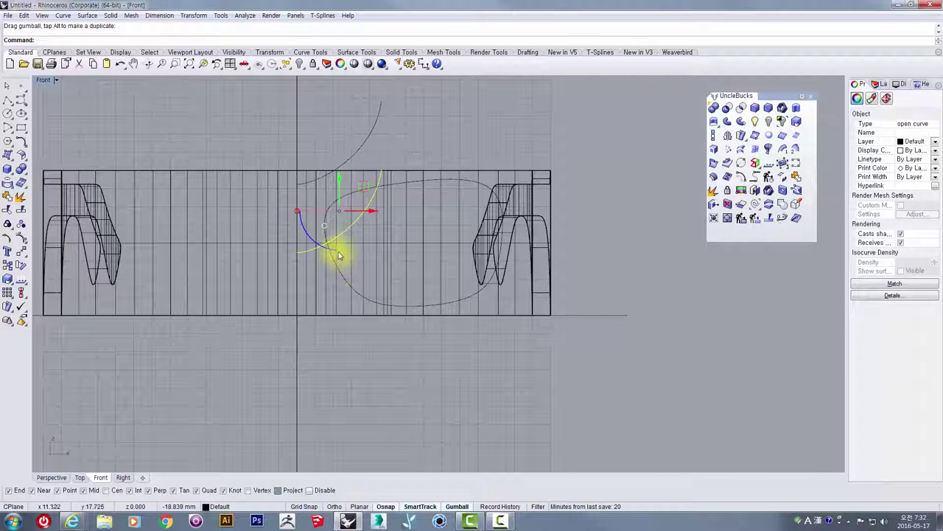
drag(340, 252, 354, 285)
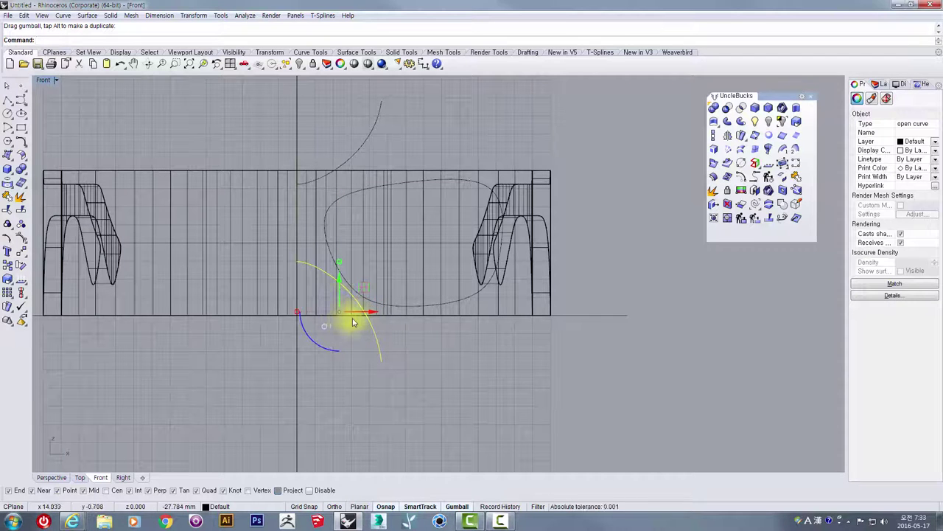
Narrow the lower bridge curve by shifting its outer control points about 2 mm and its two lowest another 8 mm toward the centreline.
click(22, 236)
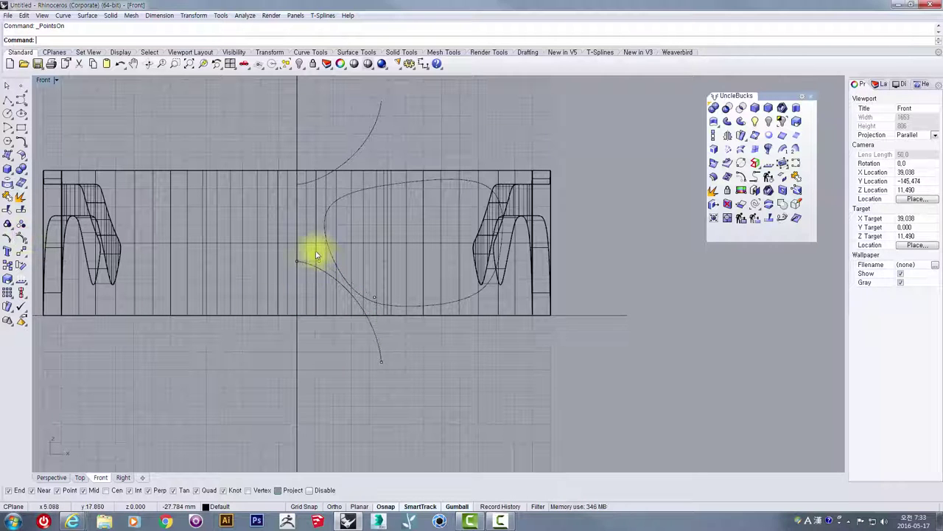
drag(345, 364, 432, 243)
drag(380, 315, 374, 313)
drag(322, 420, 406, 272)
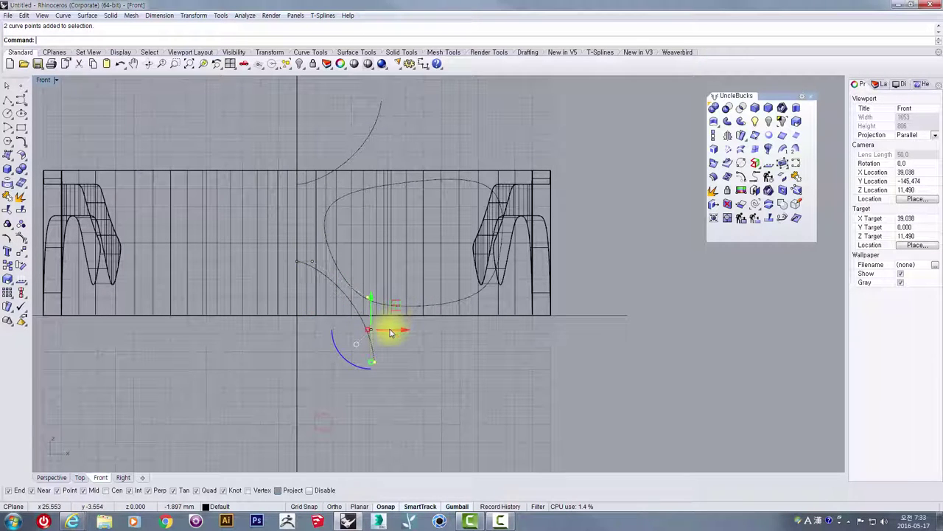
drag(391, 334, 333, 352)
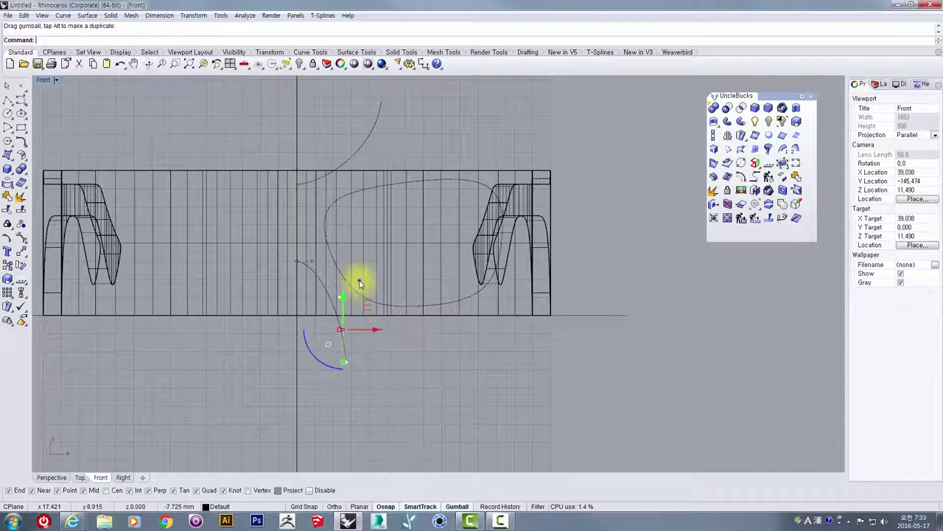
right_drag(358, 278, 336, 312)
scroll(290, 273, up, 5)
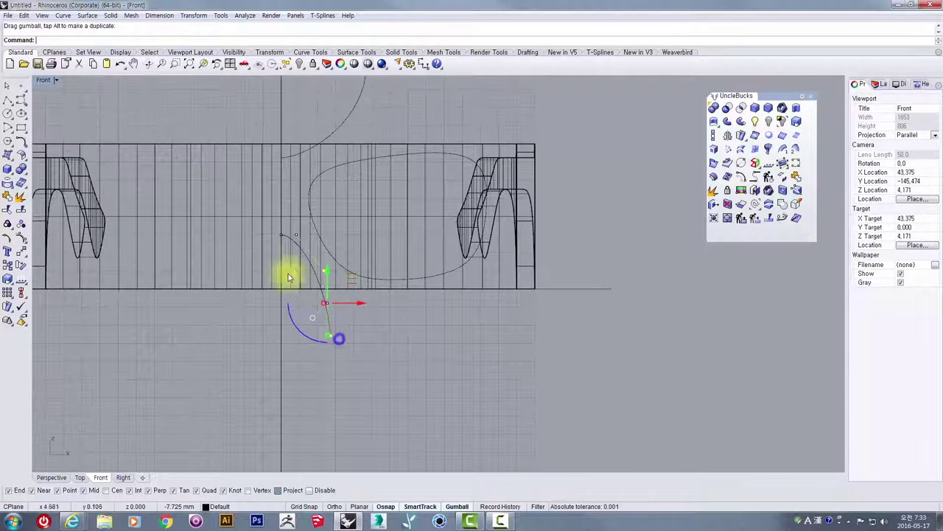
key(Escape)
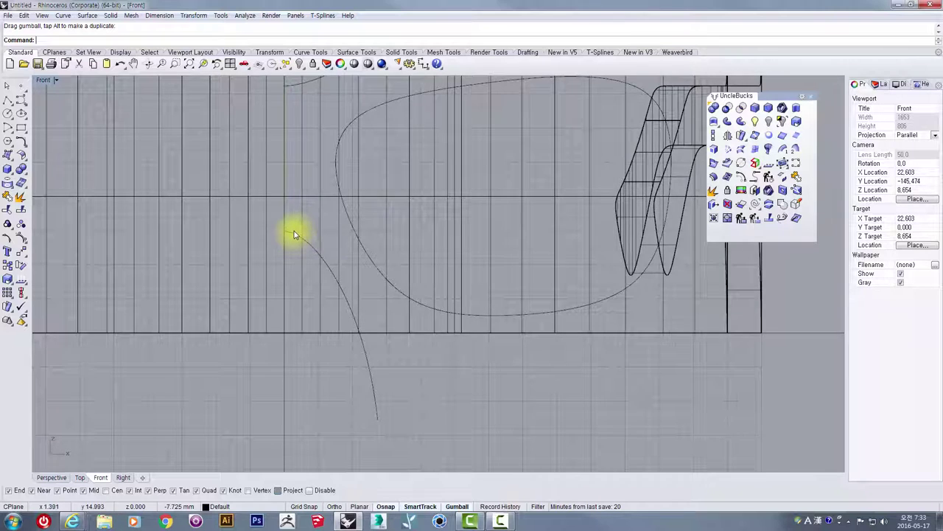
Mirror a copy of the lens outline and both bridge curves across the frame's vertical centreline.
scroll(294, 235, down, 5)
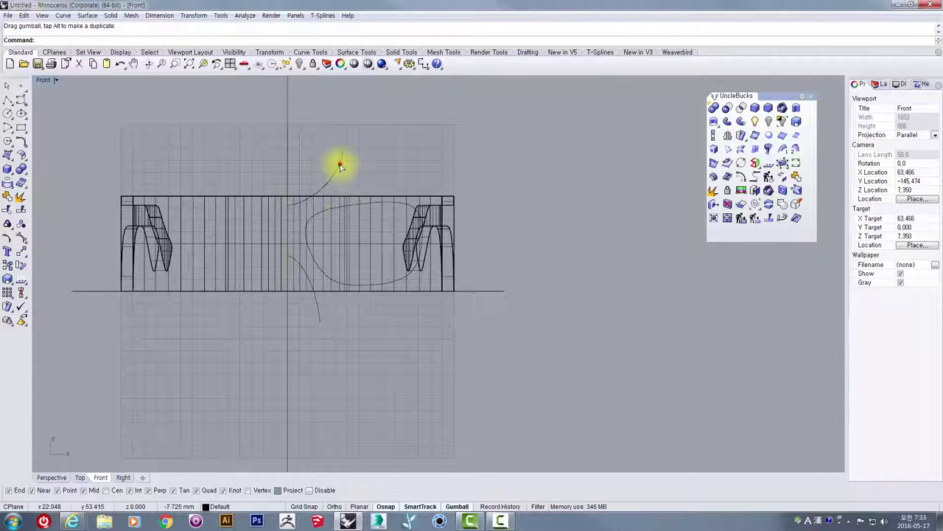
click(340, 167)
scroll(292, 254, up, 3)
shift+click(300, 283)
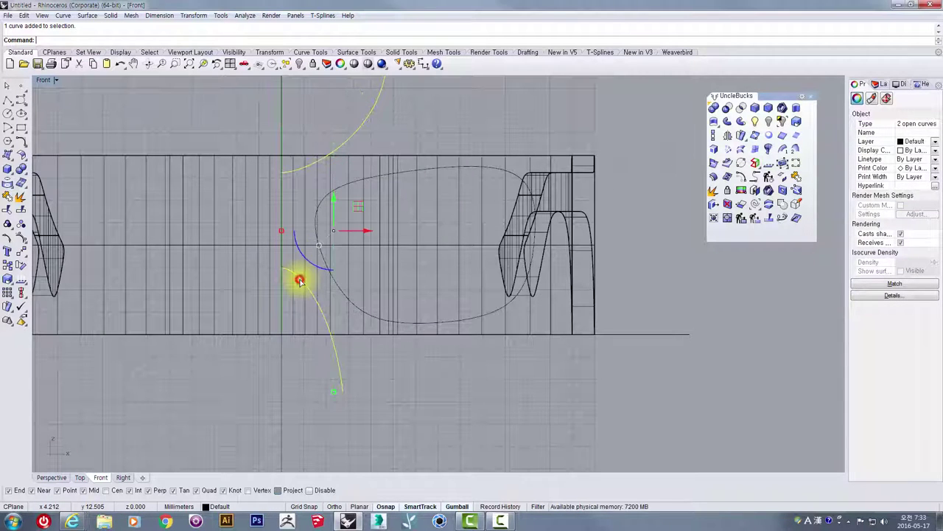
shift+click(341, 188)
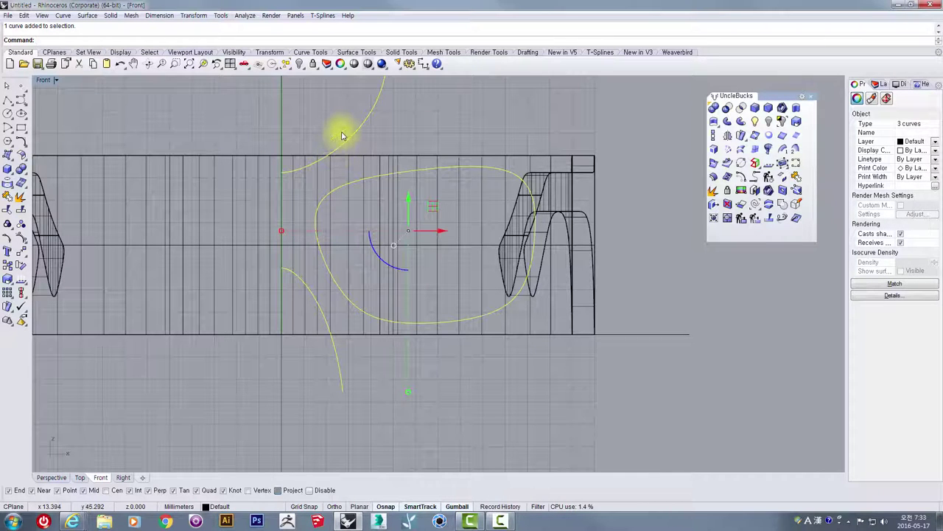
right_drag(274, 319, 262, 355)
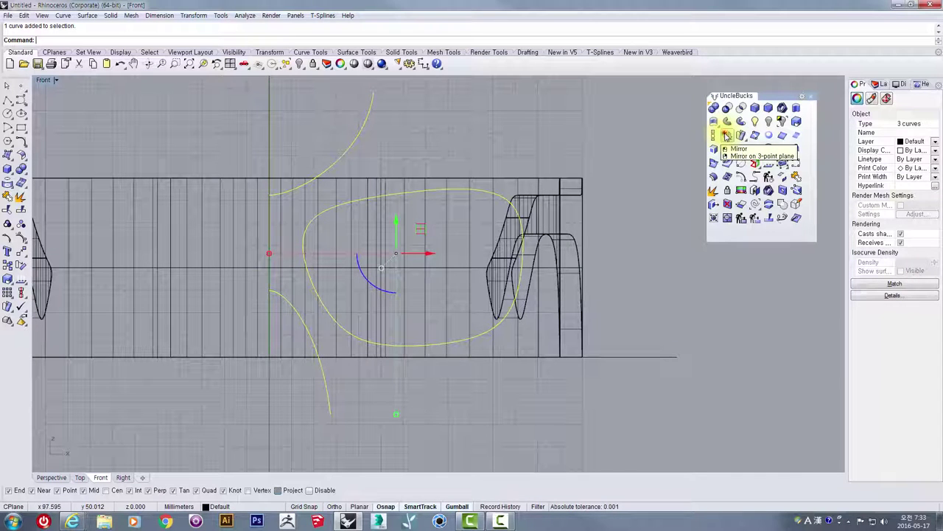
click(725, 136)
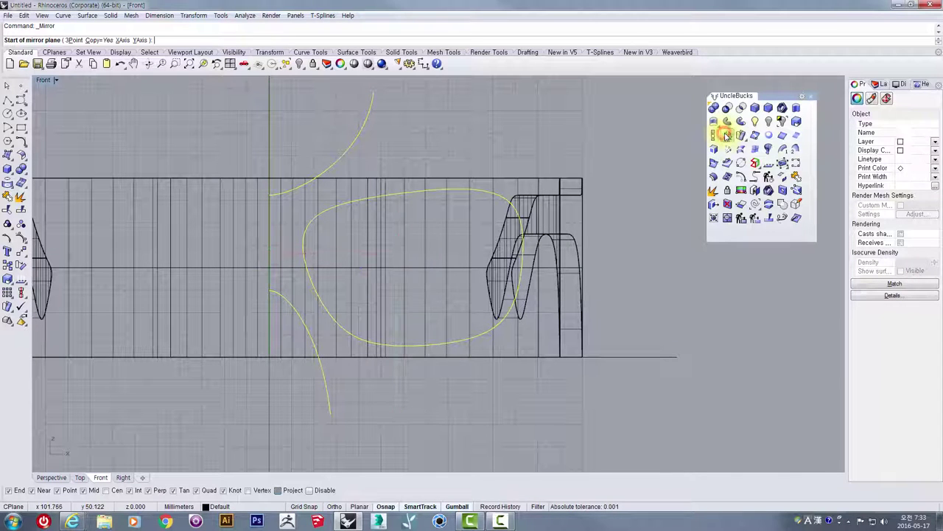
click(269, 109)
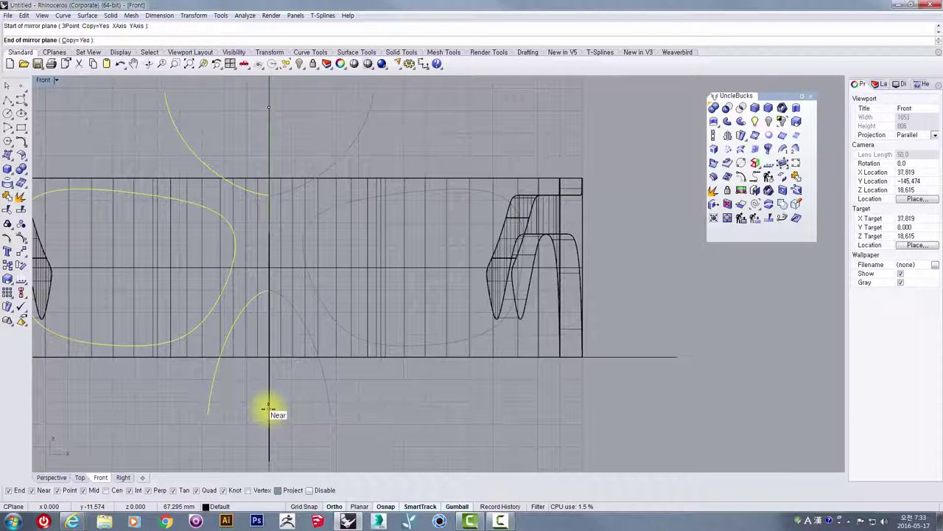
click(268, 409)
scroll(284, 312, down, 5)
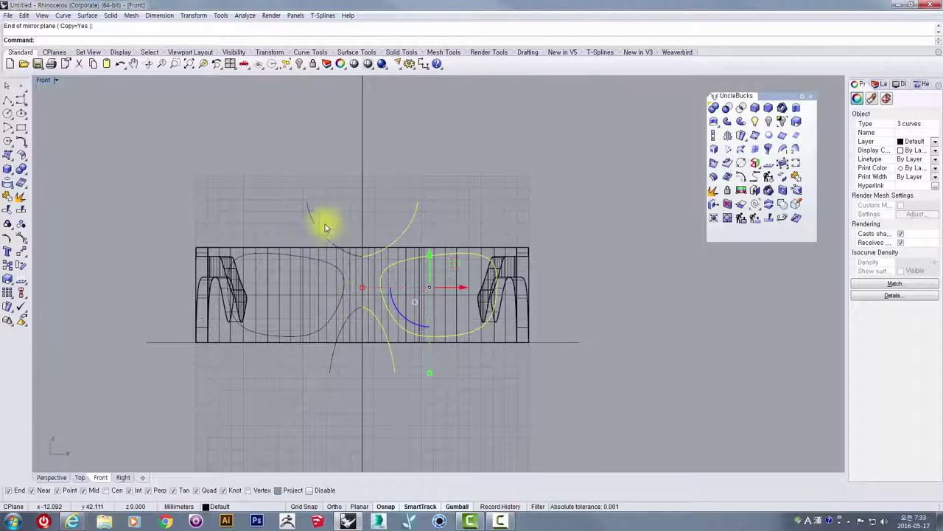
scroll(438, 259, up, 2)
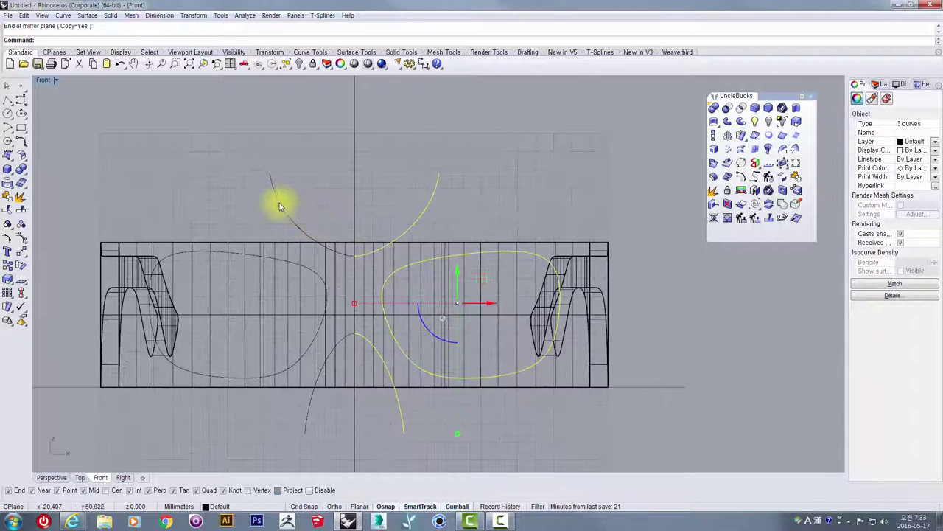
shift+click(280, 258)
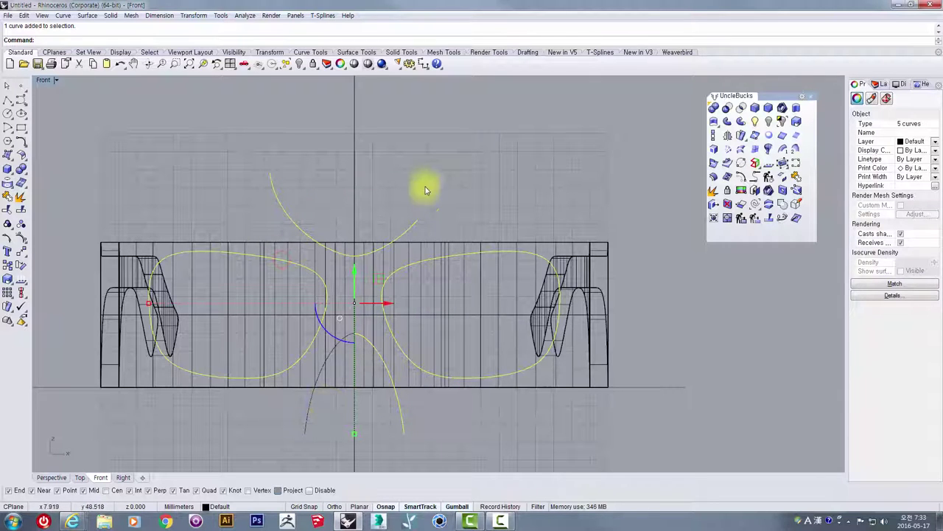
click(472, 164)
click(414, 207)
click(306, 170)
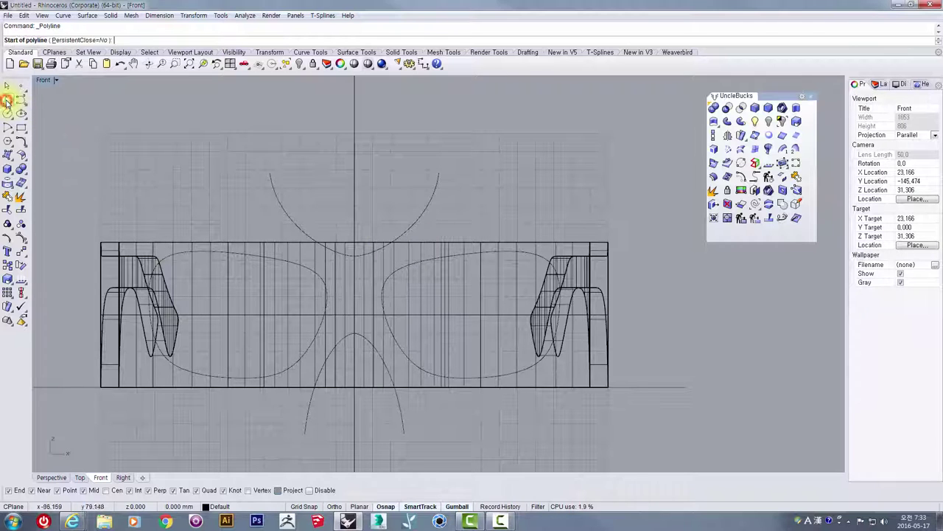
Close the upper and lower bridge curves with straight lines between their open ends and join each into a closed outline.
click(271, 173)
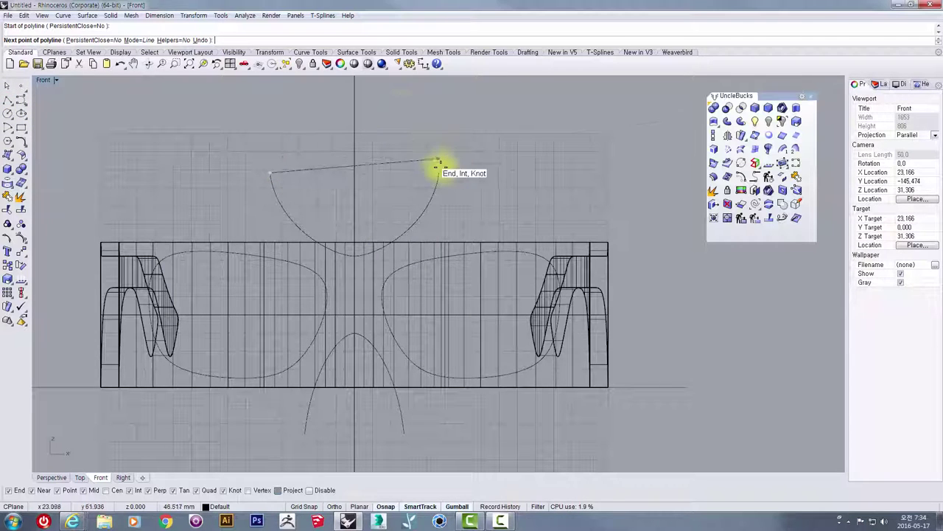
click(440, 172)
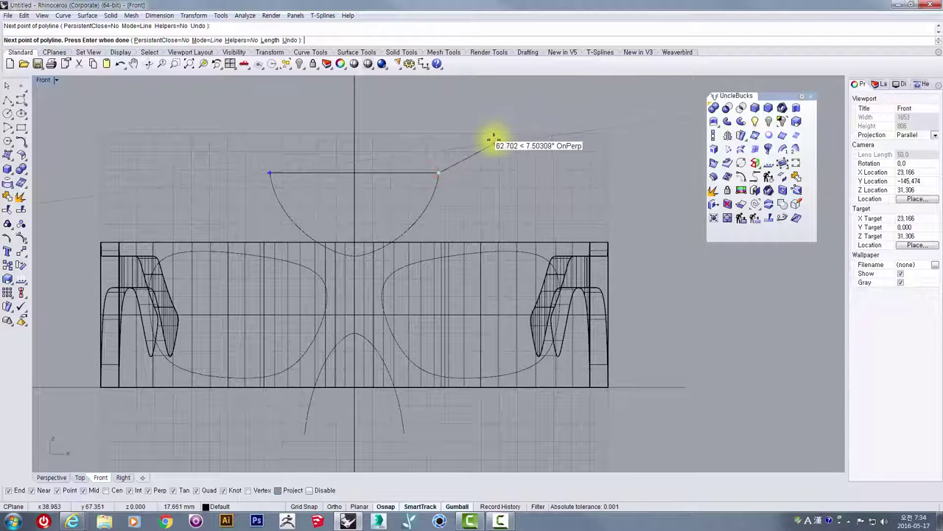
key(Return)
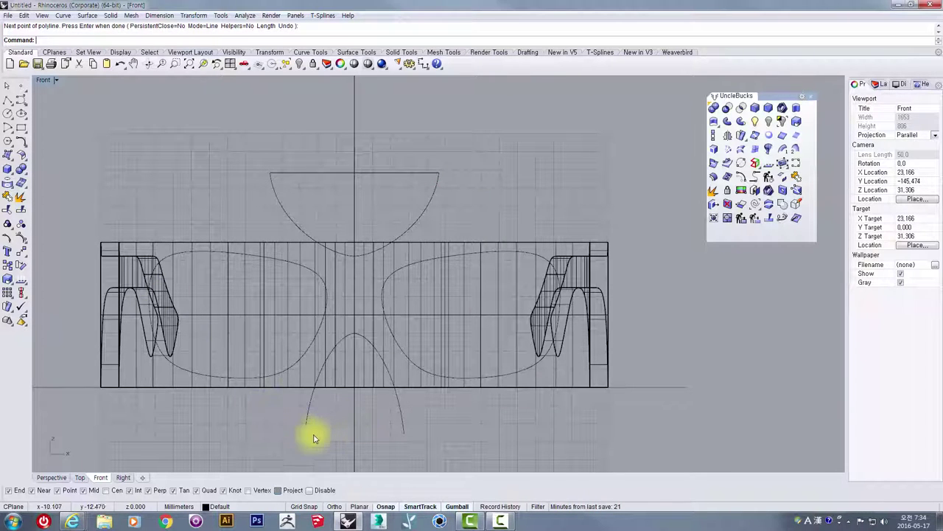
key(Return)
right_drag(334, 439, 327, 347)
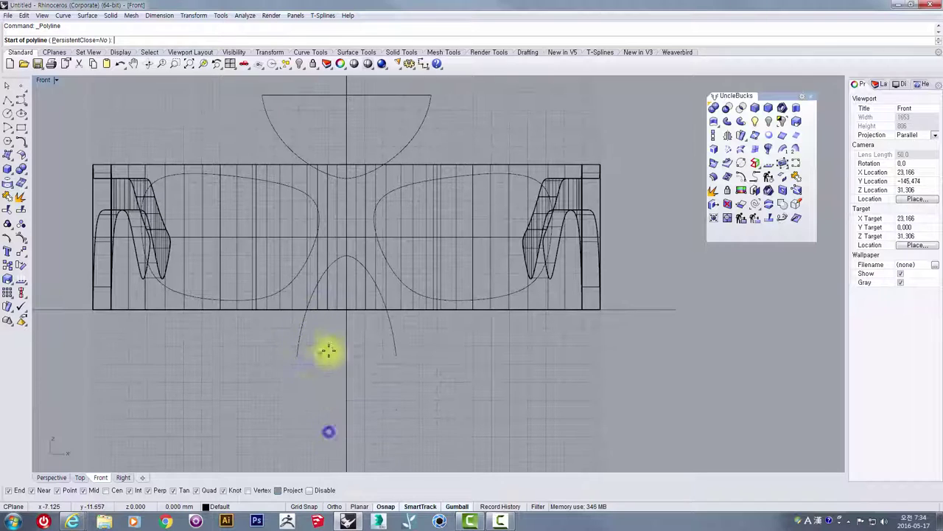
click(298, 358)
click(396, 364)
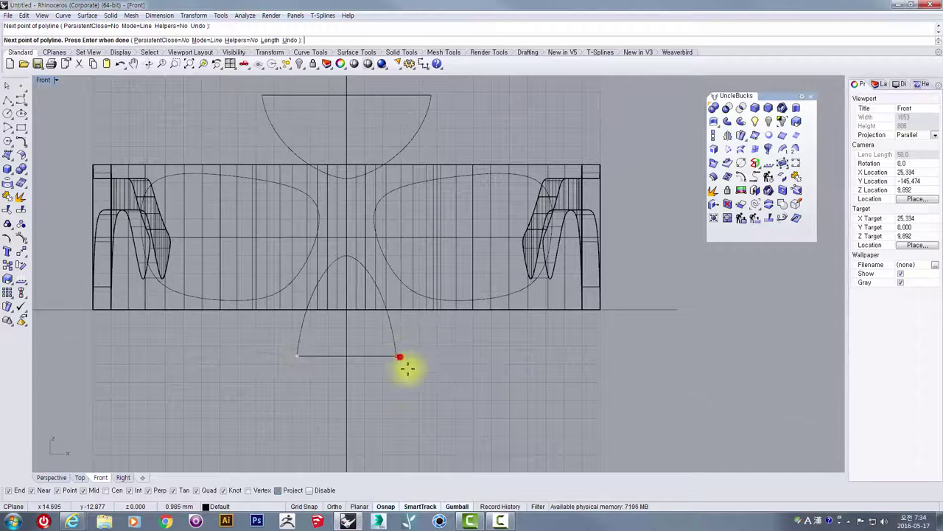
scroll(391, 370, down, 2)
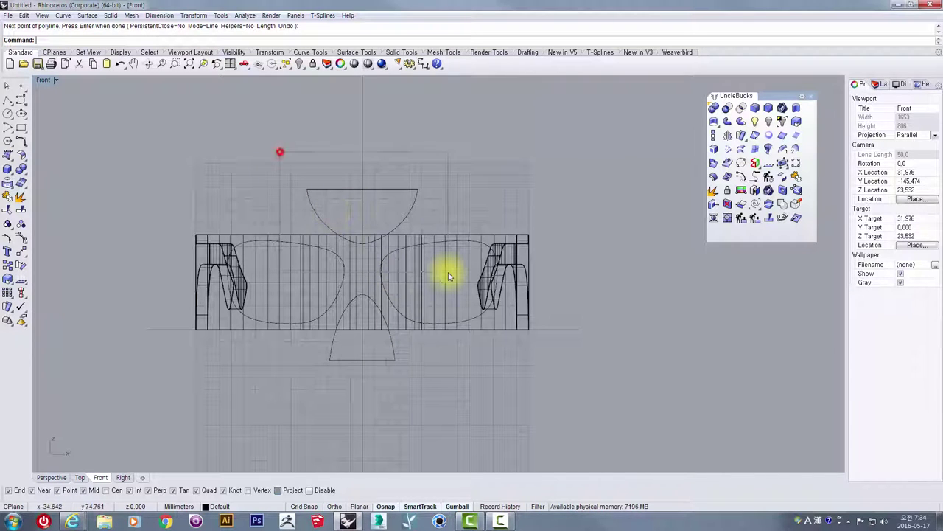
drag(448, 276, 449, 273)
shift+drag(297, 410, 429, 274)
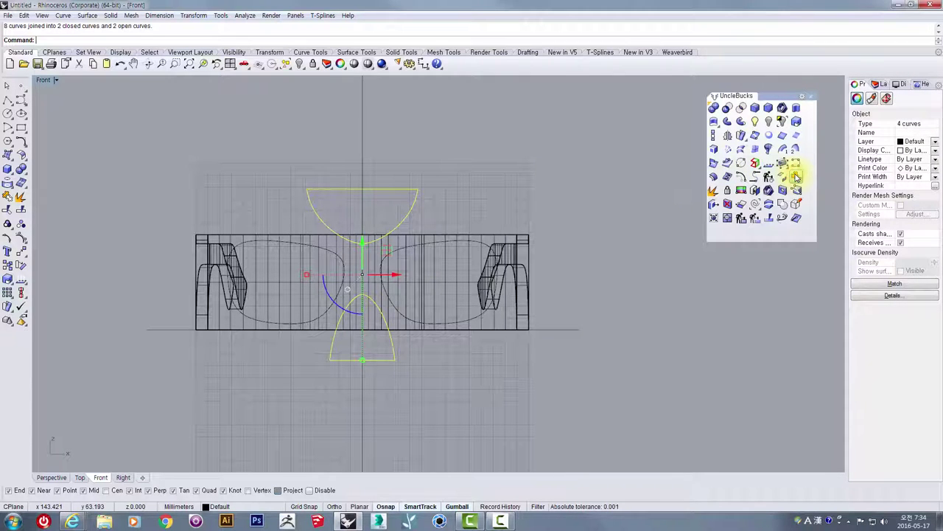
Extrude the two lens outlines and both closed bridge outlines in perspective as solids, one-sided, about 156 mm forward through the frame front.
scroll(312, 196, up, 3)
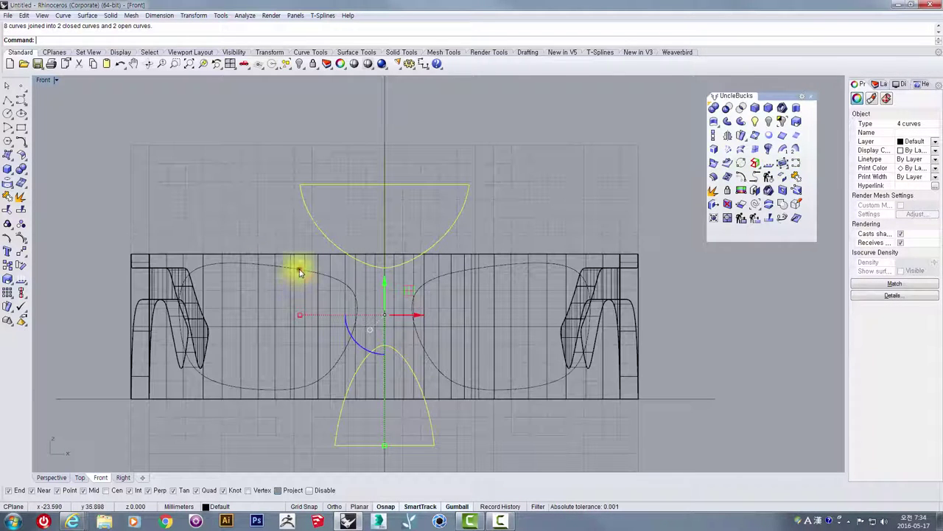
shift+click(300, 272)
shift+click(434, 280)
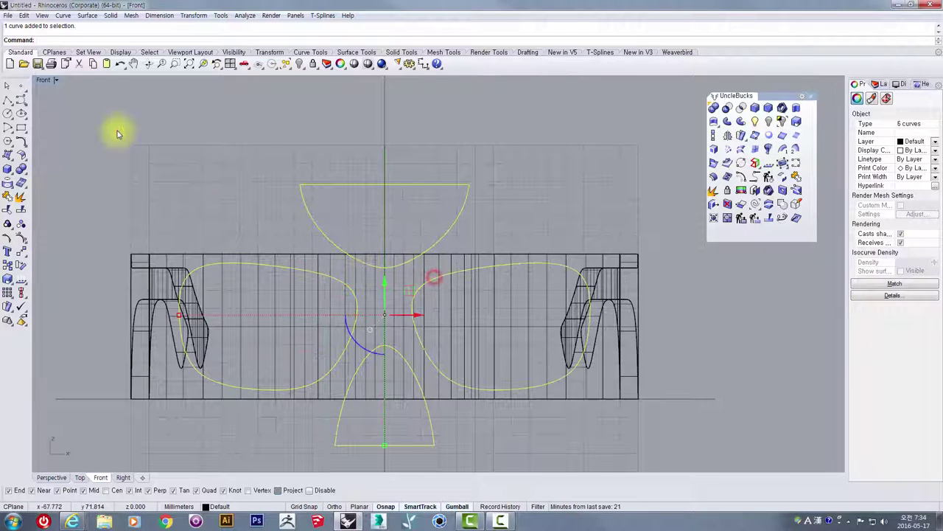
double_click(42, 84)
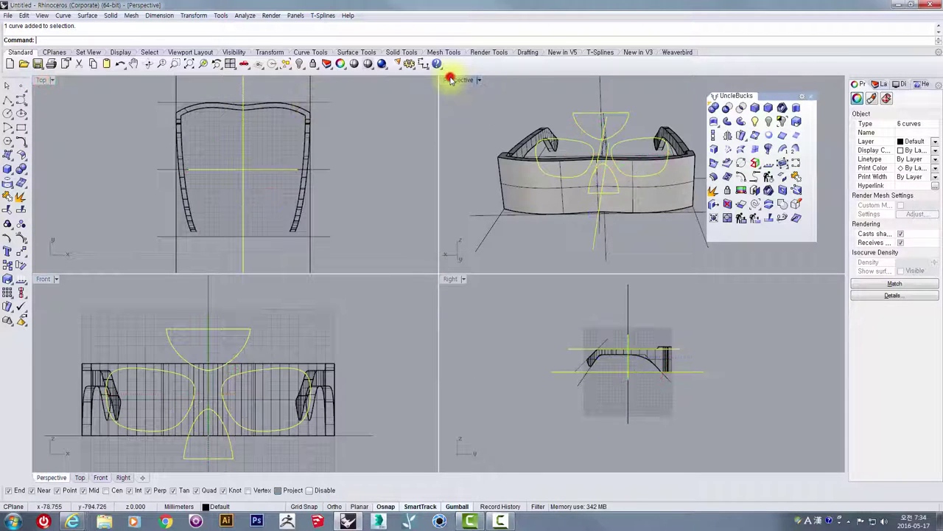
double_click(448, 80)
right_drag(422, 172, 392, 181)
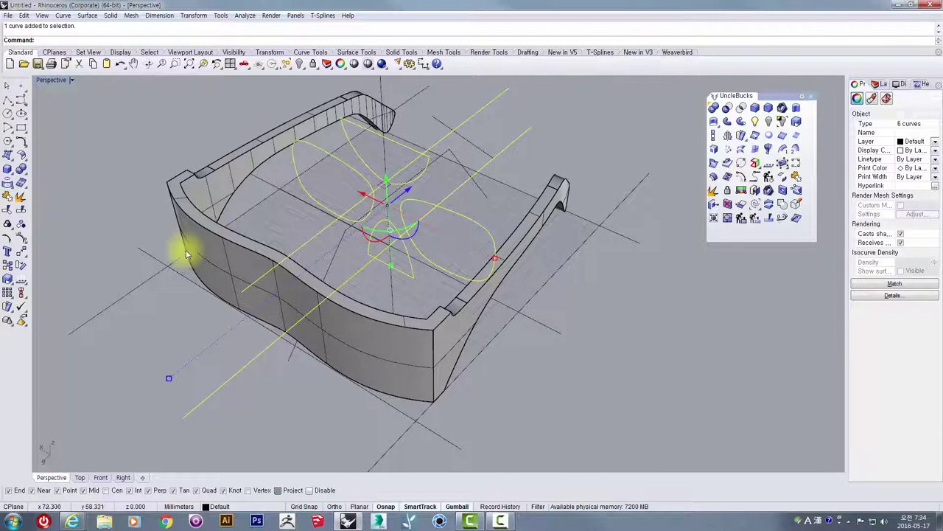
right_drag(185, 248, 257, 289)
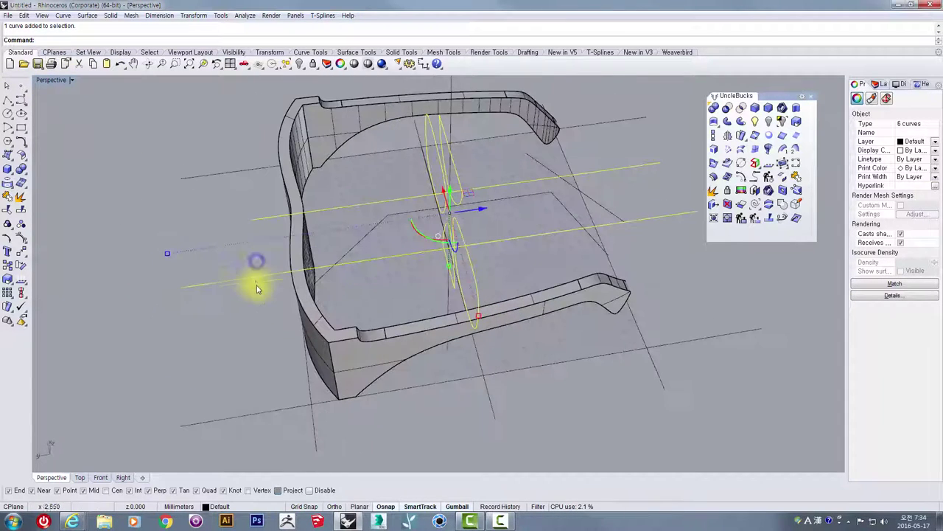
right_drag(301, 255, 404, 160)
click(339, 184)
shift+click(394, 146)
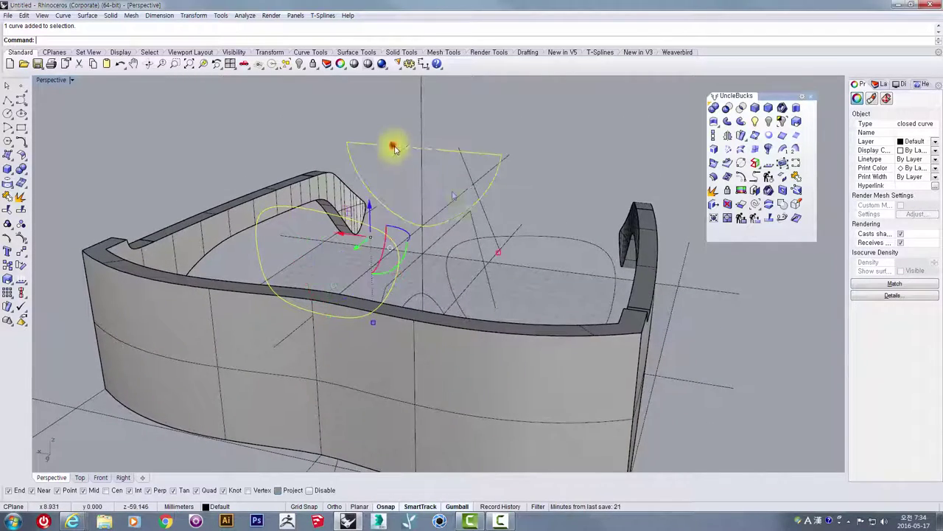
shift+click(531, 237)
right_drag(533, 237, 440, 252)
scroll(427, 283, down, 6)
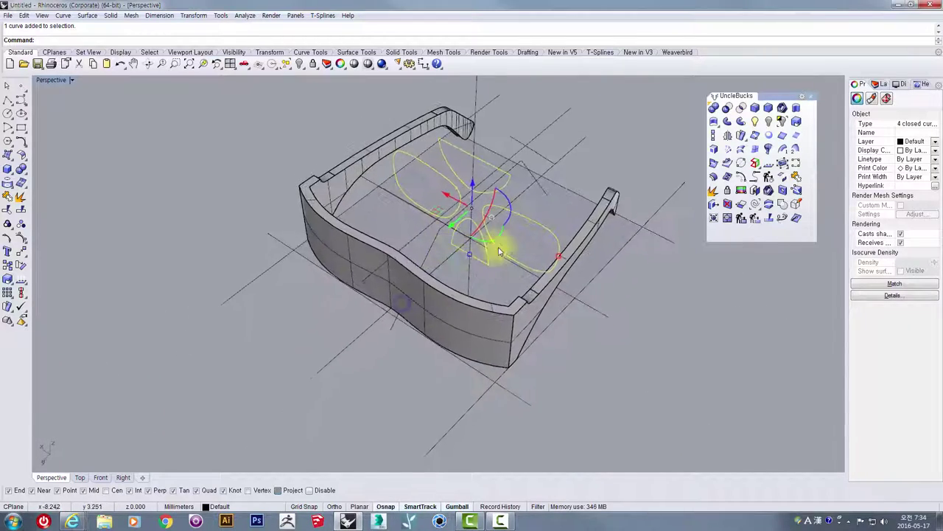
right_drag(498, 252, 436, 172)
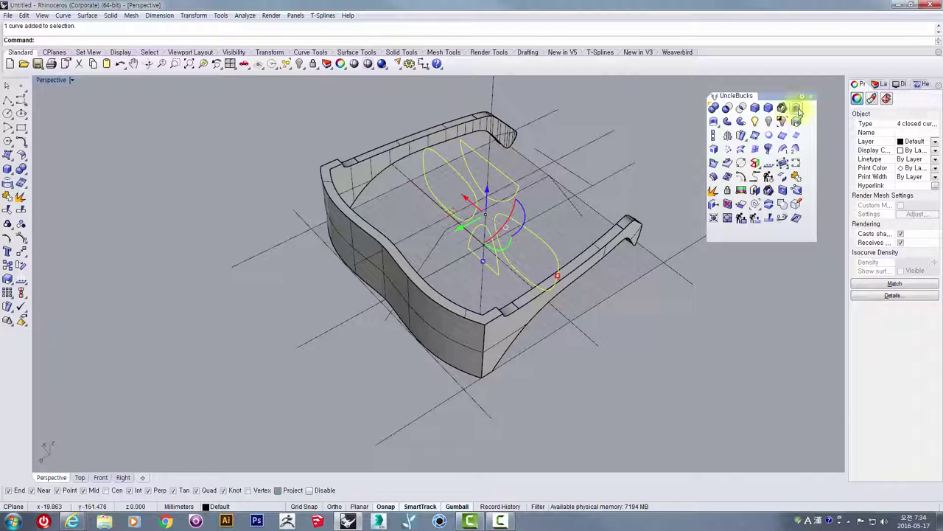
click(797, 108)
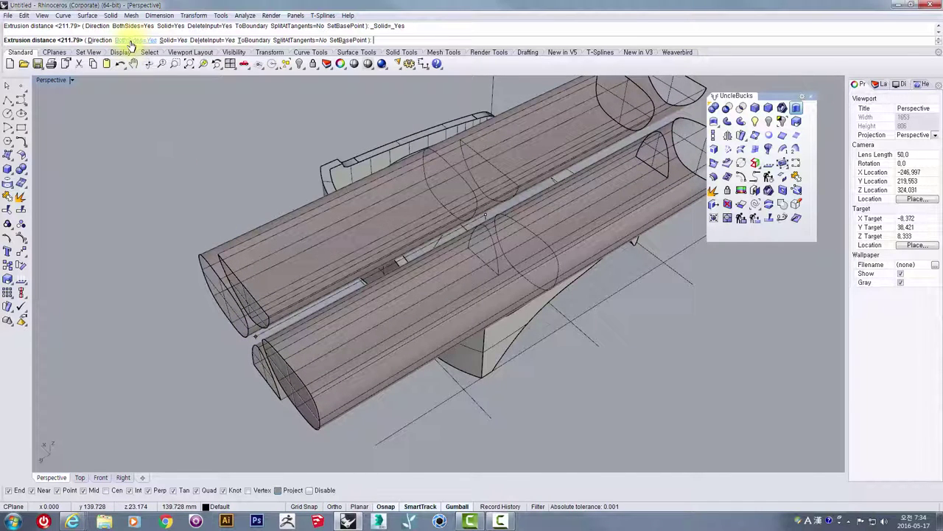
click(128, 40)
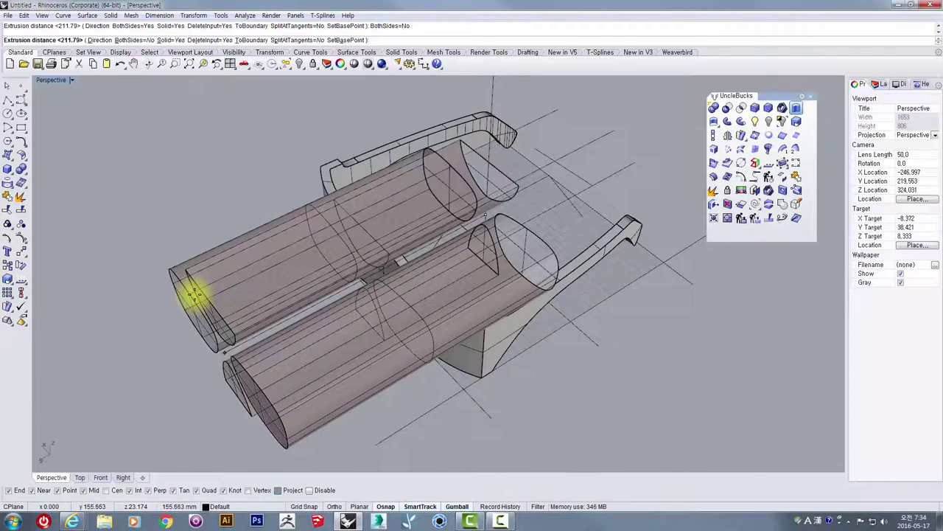
click(193, 295)
Subtract the two lens solids and both bridge solids from the glasses frame with a Boolean difference.
right_drag(193, 295, 280, 280)
click(502, 214)
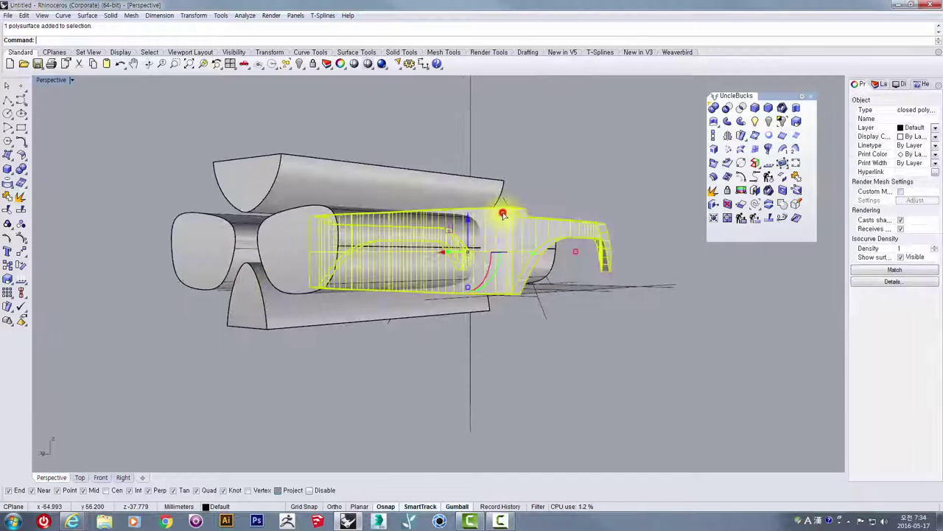
click(725, 109)
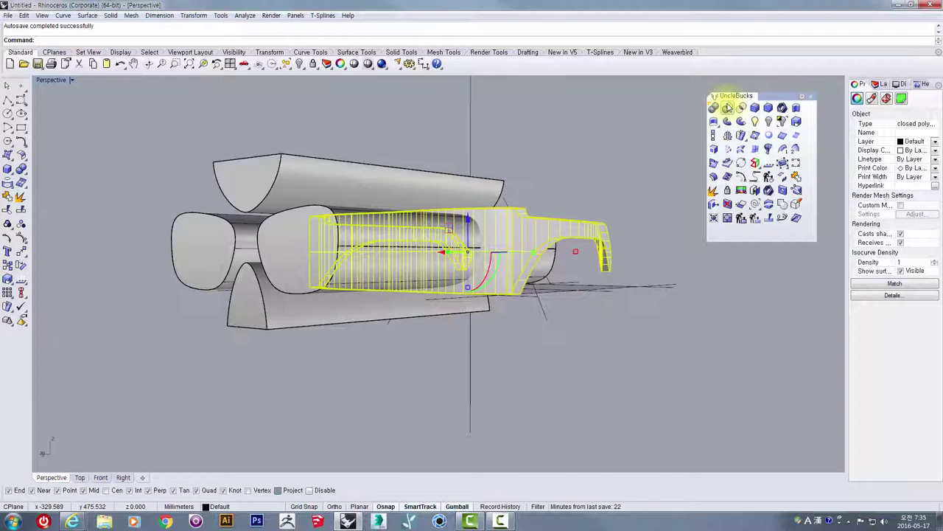
click(725, 108)
right_drag(335, 175, 294, 199)
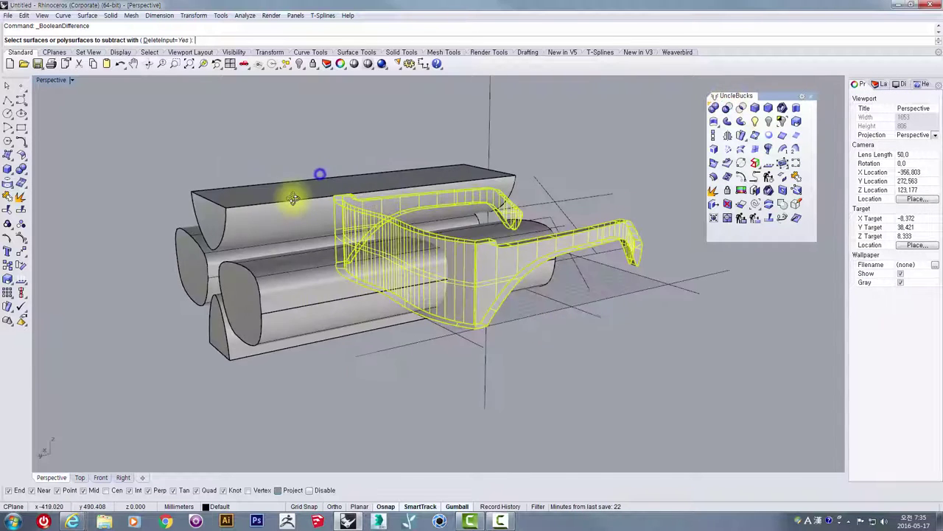
click(208, 200)
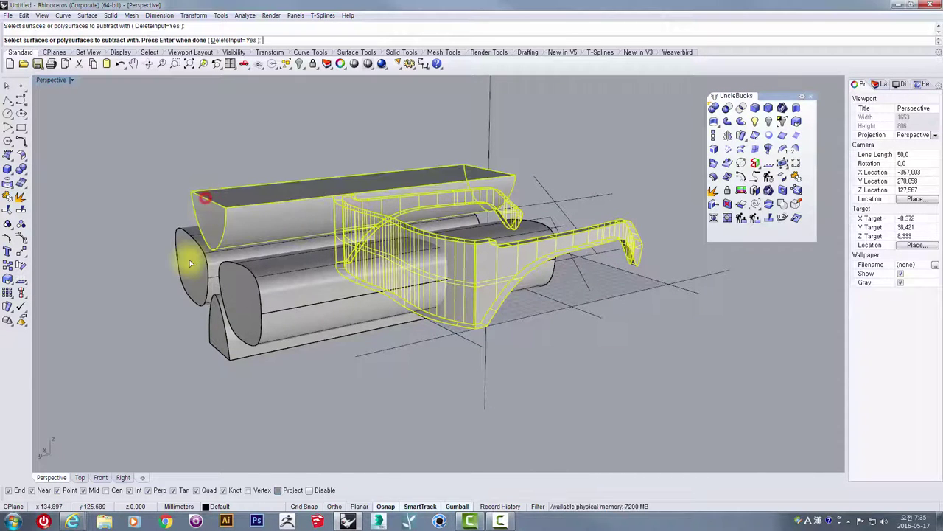
click(190, 262)
click(261, 279)
click(221, 344)
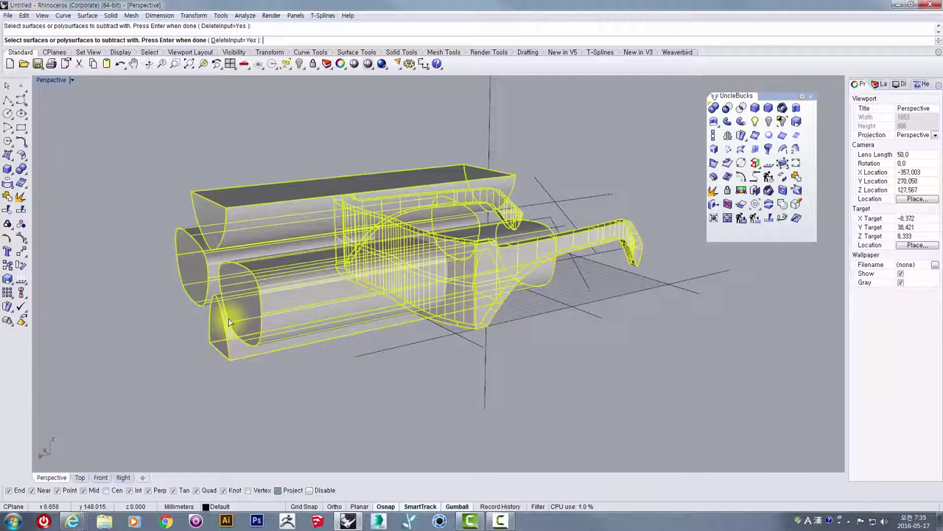
key(Return)
Fillet the outer top edges of the frame front, including the bridge dip and both hinge corners, with a radius of 2 mm.
right_drag(273, 270, 384, 310)
scroll(410, 276, up, 6)
right_drag(384, 309, 369, 265)
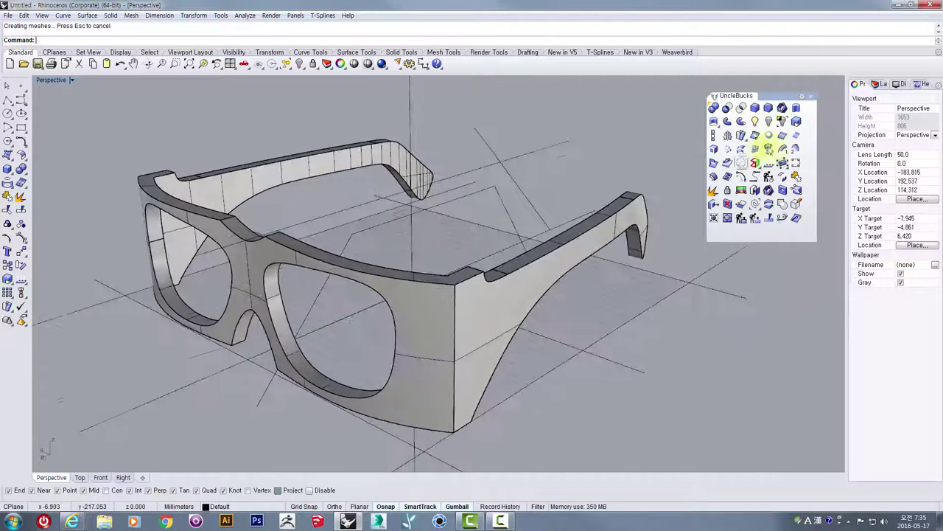
click(755, 109)
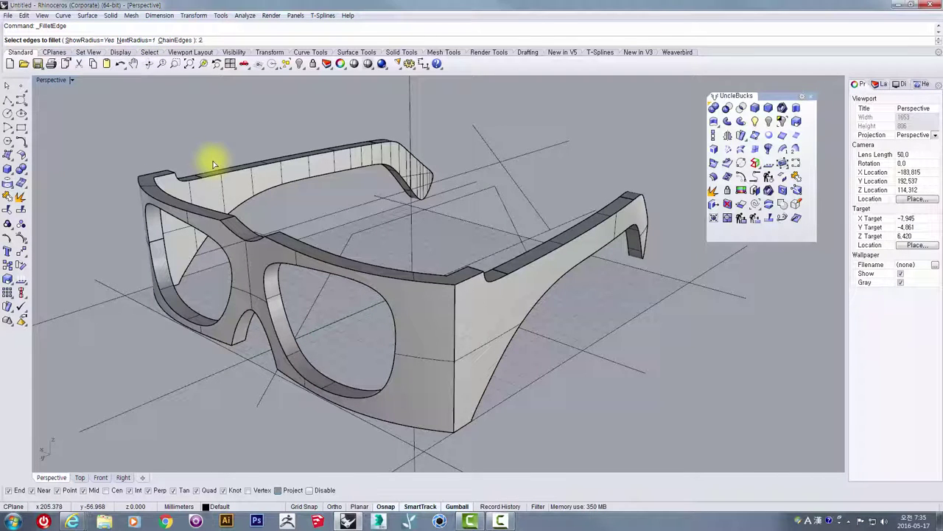
right_drag(158, 205, 126, 225)
click(125, 221)
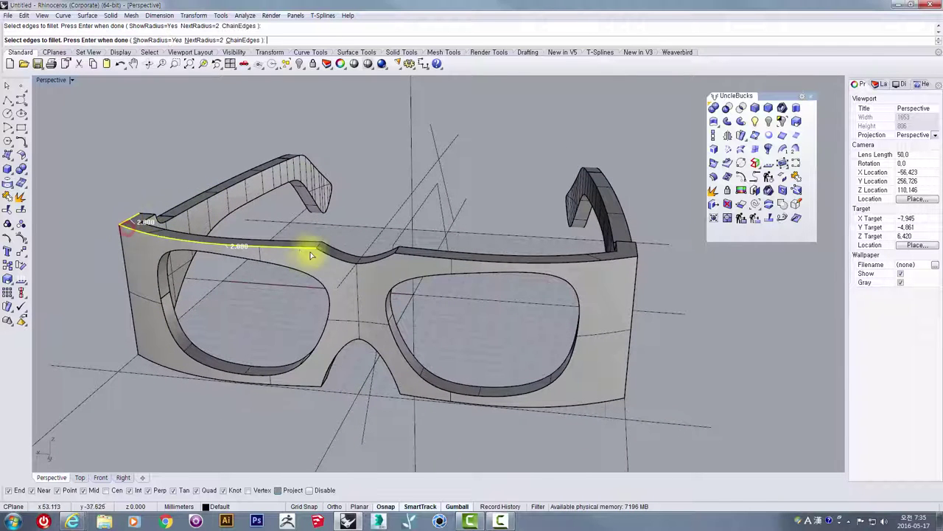
click(341, 260)
click(415, 263)
right_drag(634, 263, 484, 294)
right_drag(288, 211, 406, 215)
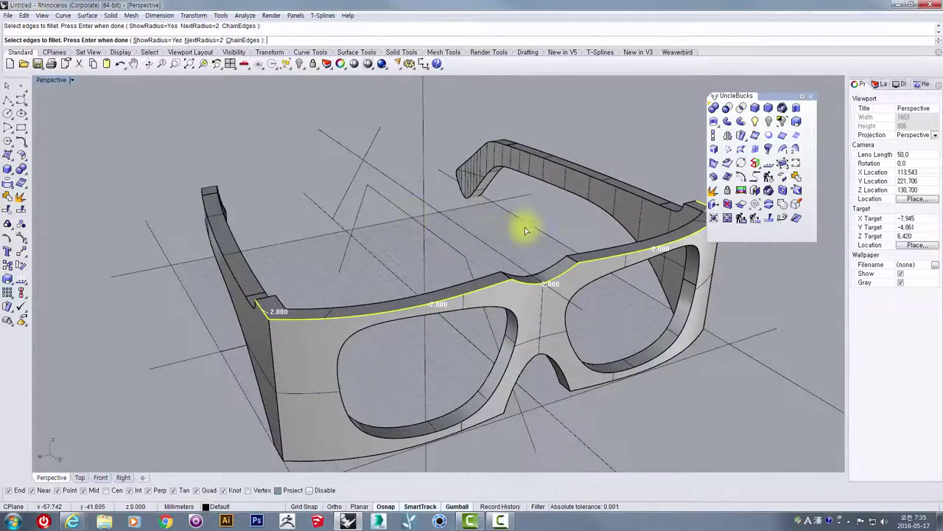
right_drag(524, 223, 370, 233)
key(Return)
key(Return)
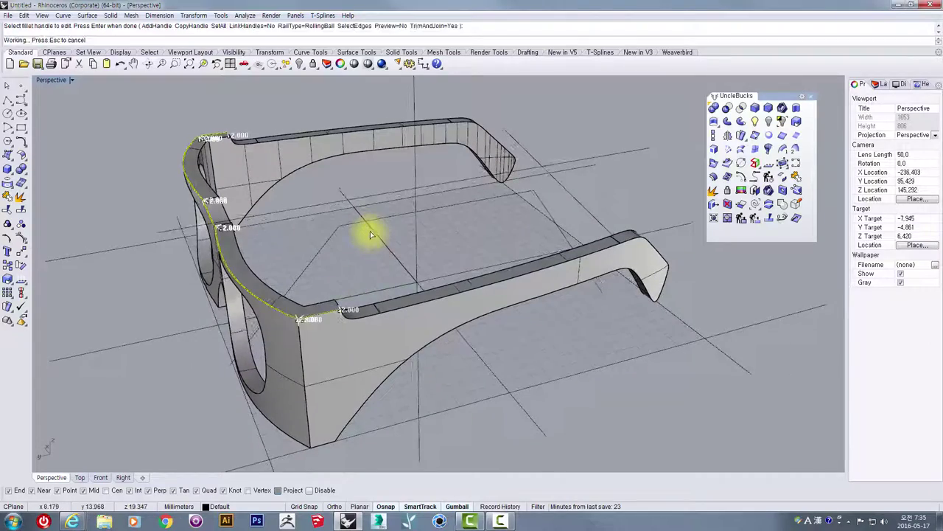